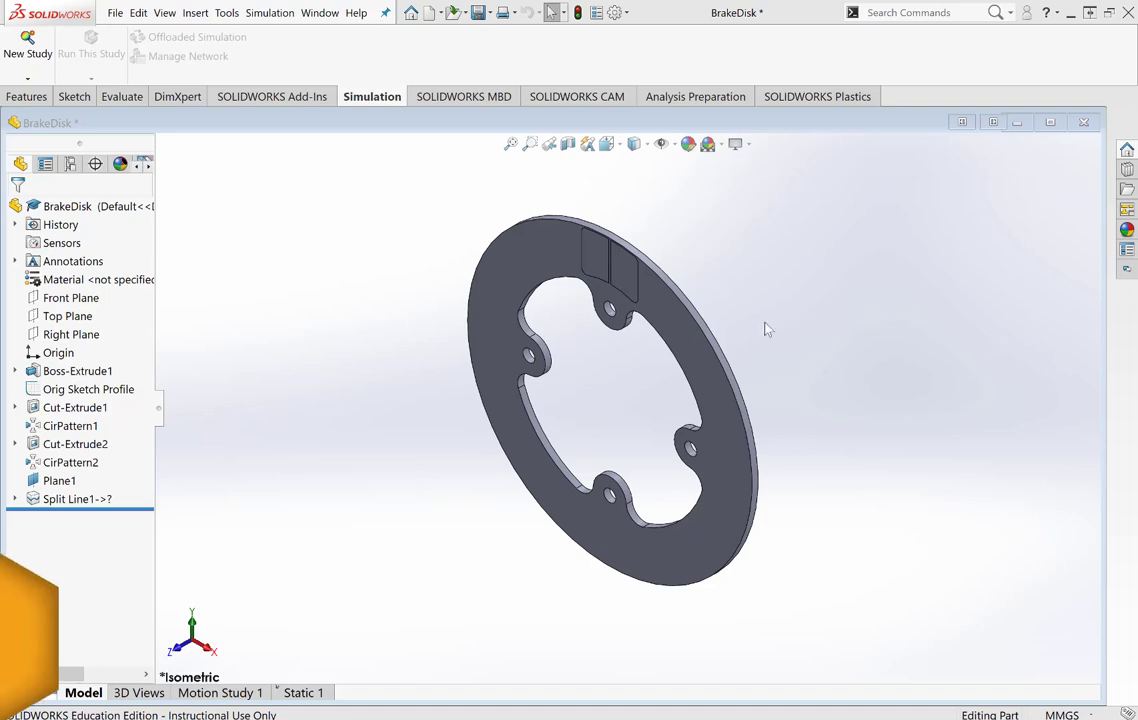
Zoom and orbit the brake disk to inspect its split line.
scroll(682, 286, "down", 3)
scroll(682, 286, "down", 3)
scroll(682, 286, "down", 2)
middle_click_drag(682, 286, 640, 269)
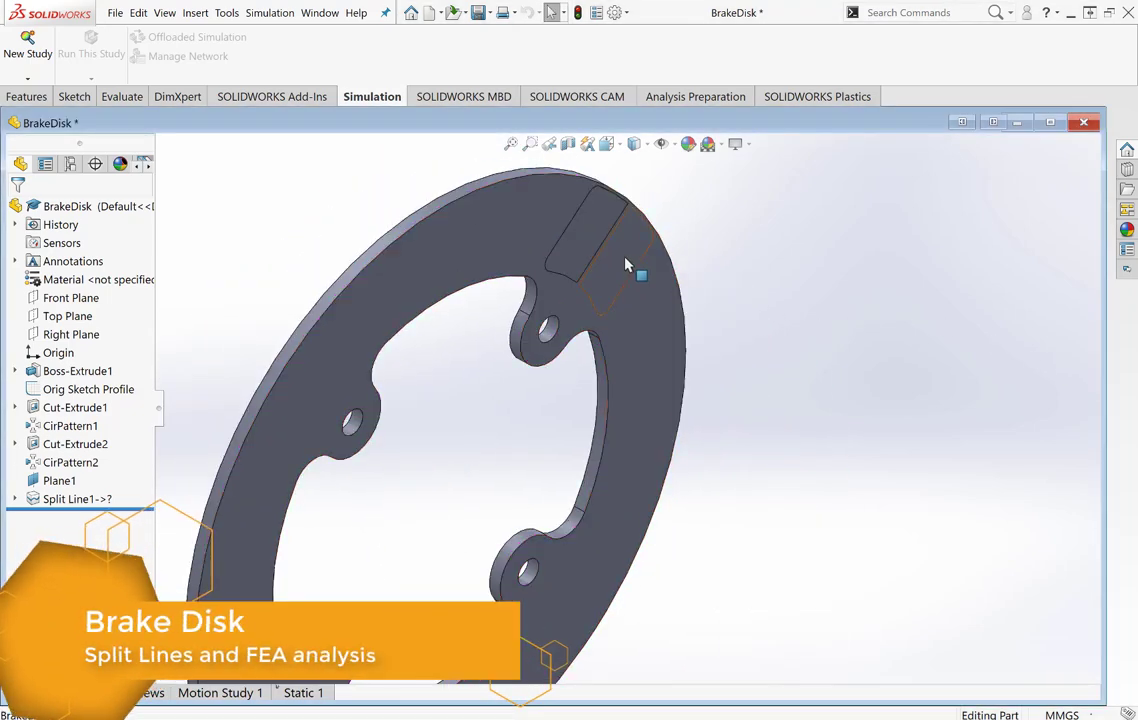
scroll(547, 248, "up", 3)
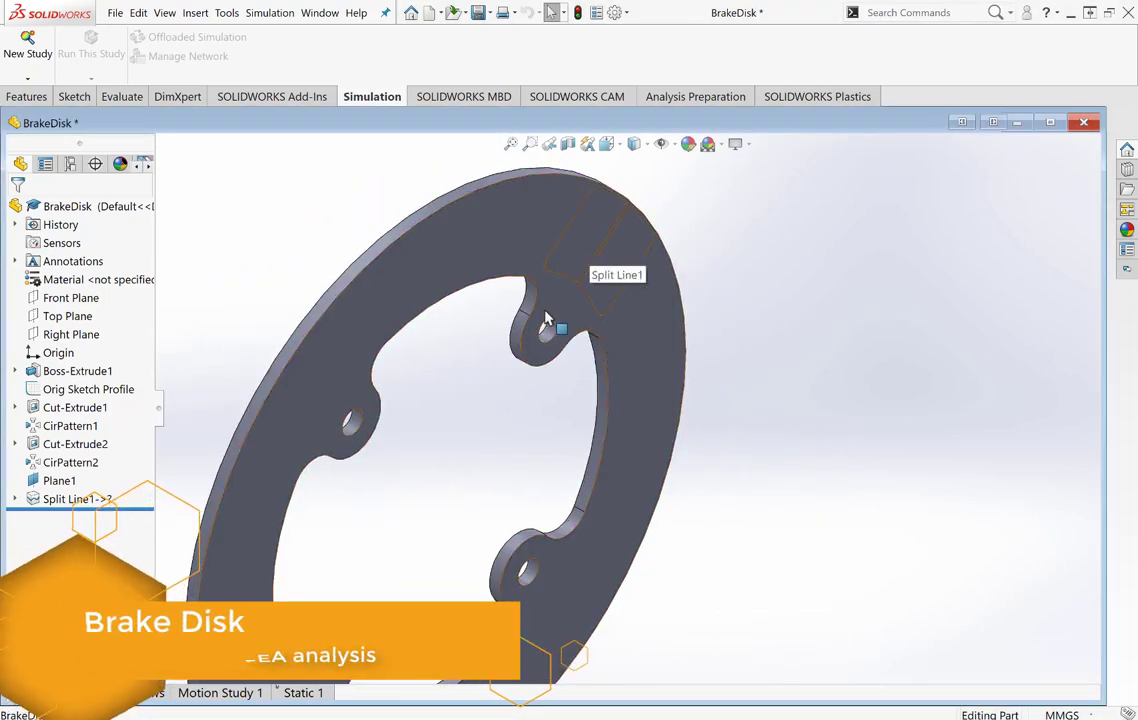
scroll(547, 248, "up", 3)
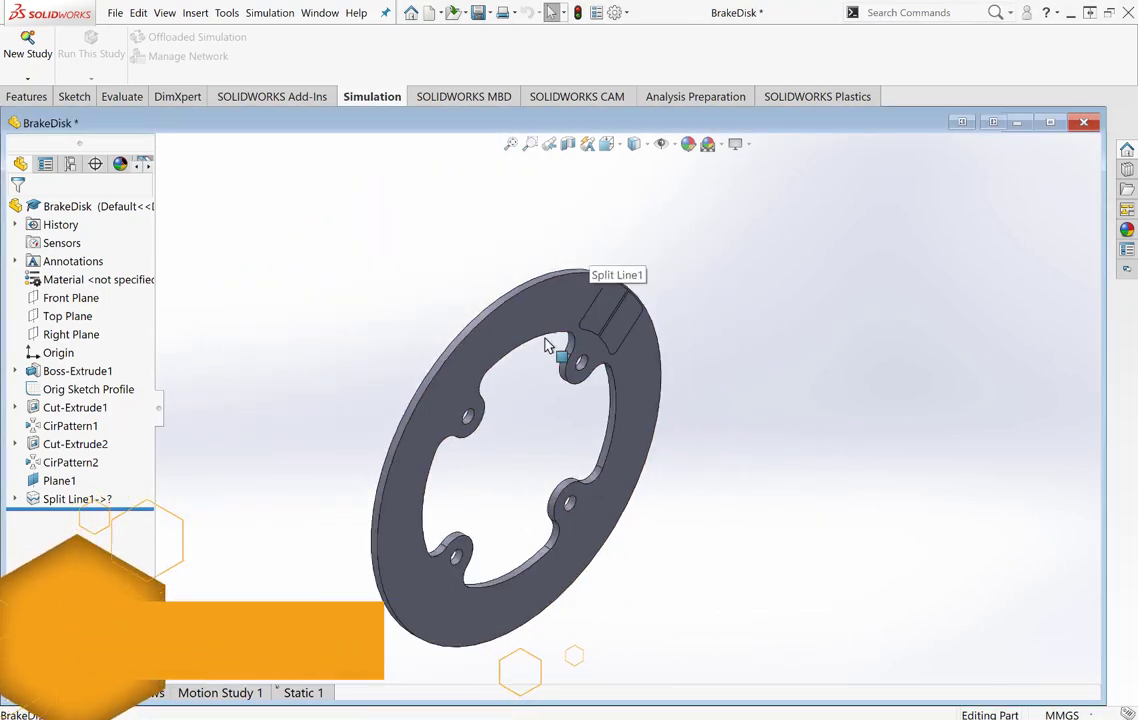
Switch to the Static 1 study, close the Disk and Callipers assembly, and list recent documents.
left_click(300, 692)
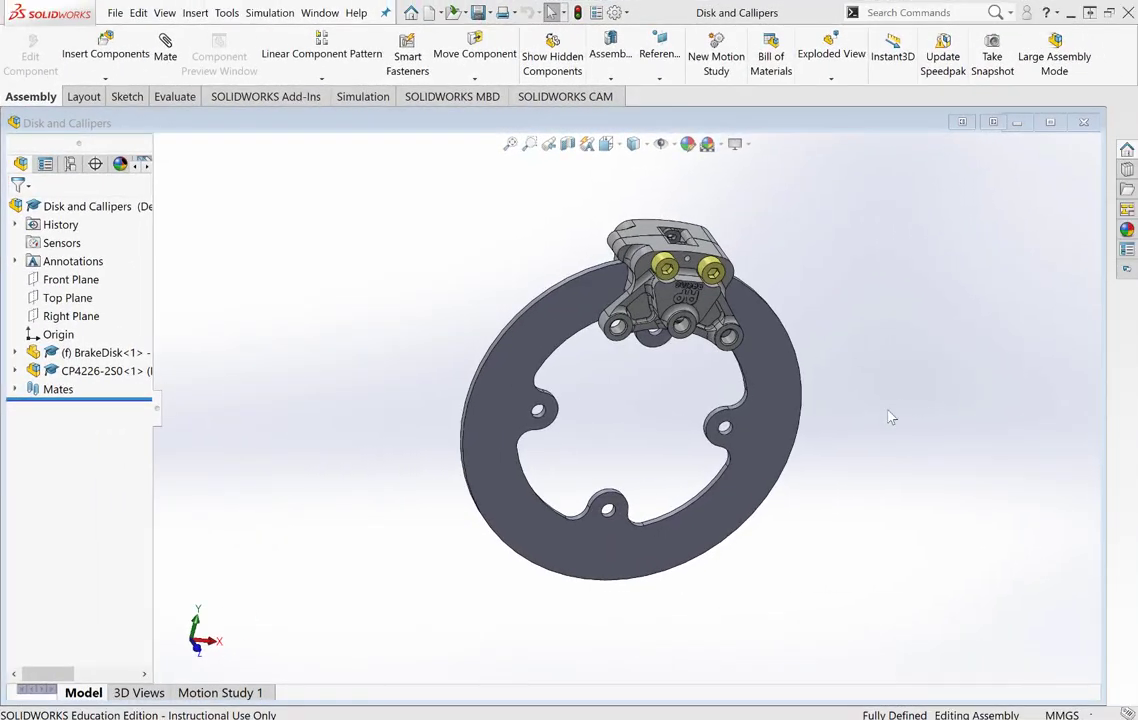
left_click(115, 13)
left_click(140, 108)
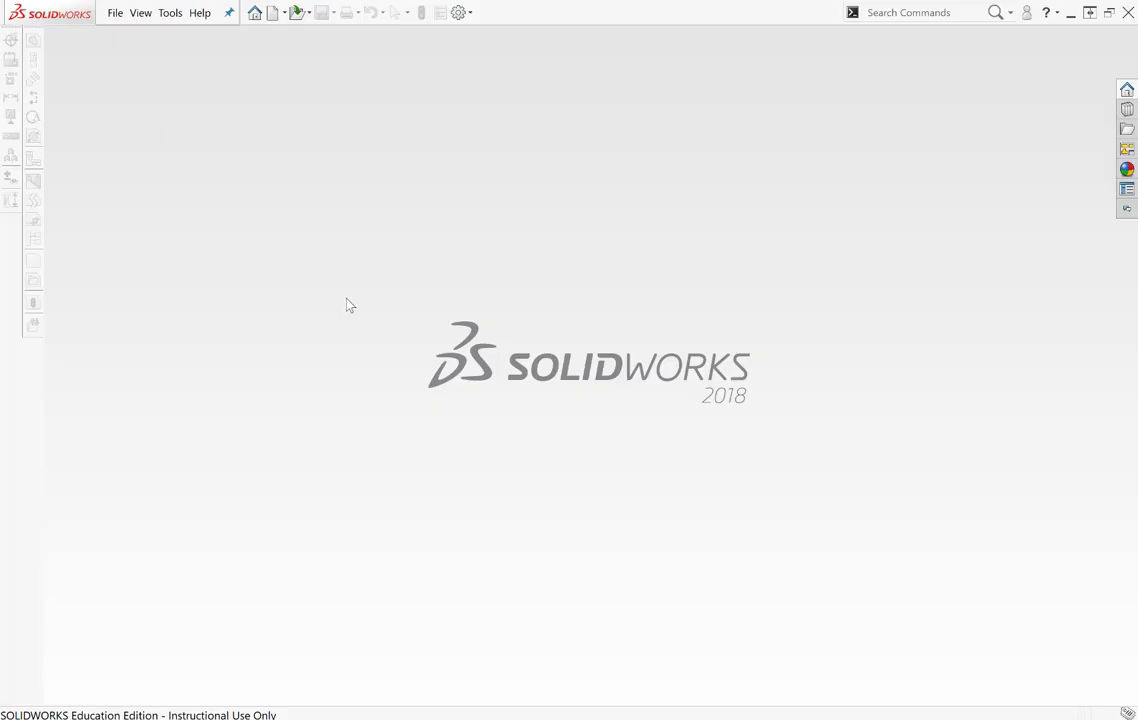
left_click(114, 14)
mouse_move(188, 82)
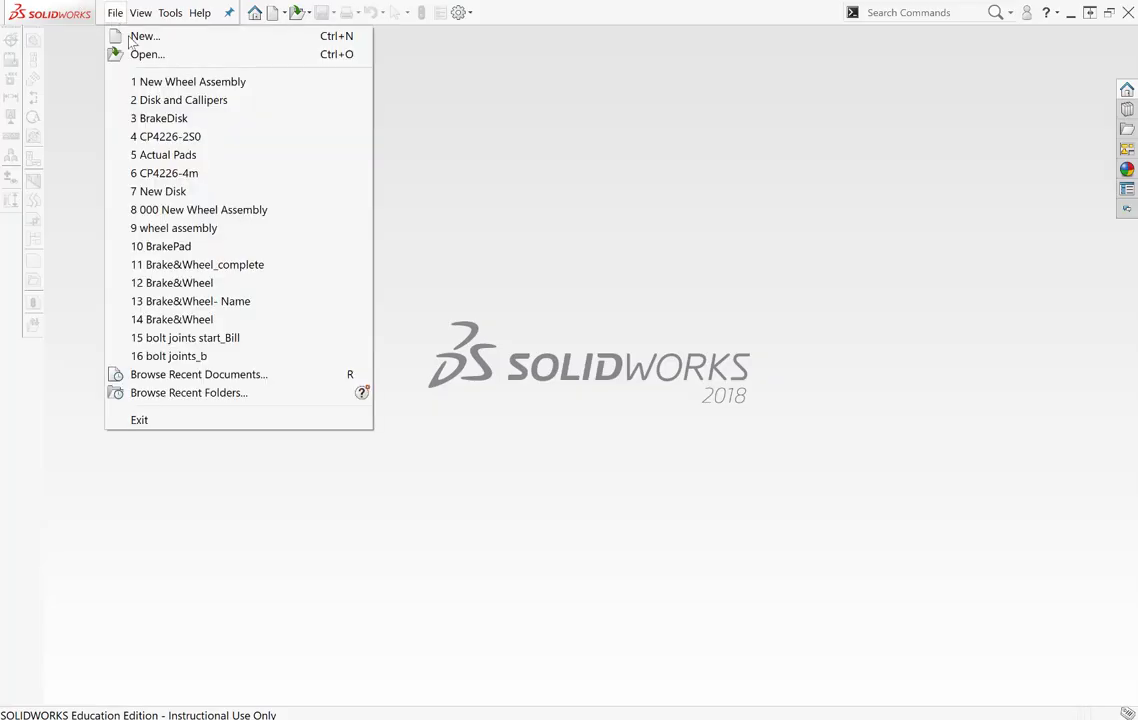
Open the recent New Wheel Assembly, rebuild it and dismiss the What's Wrong report.
left_click(185, 84)
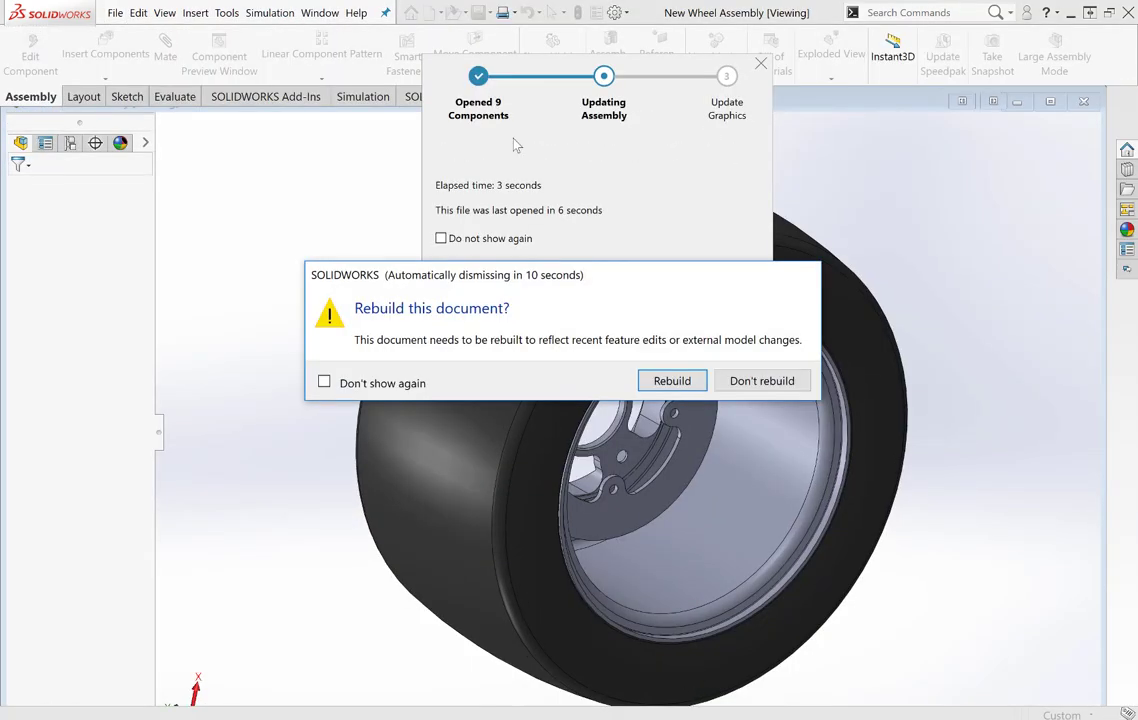
left_click(670, 381)
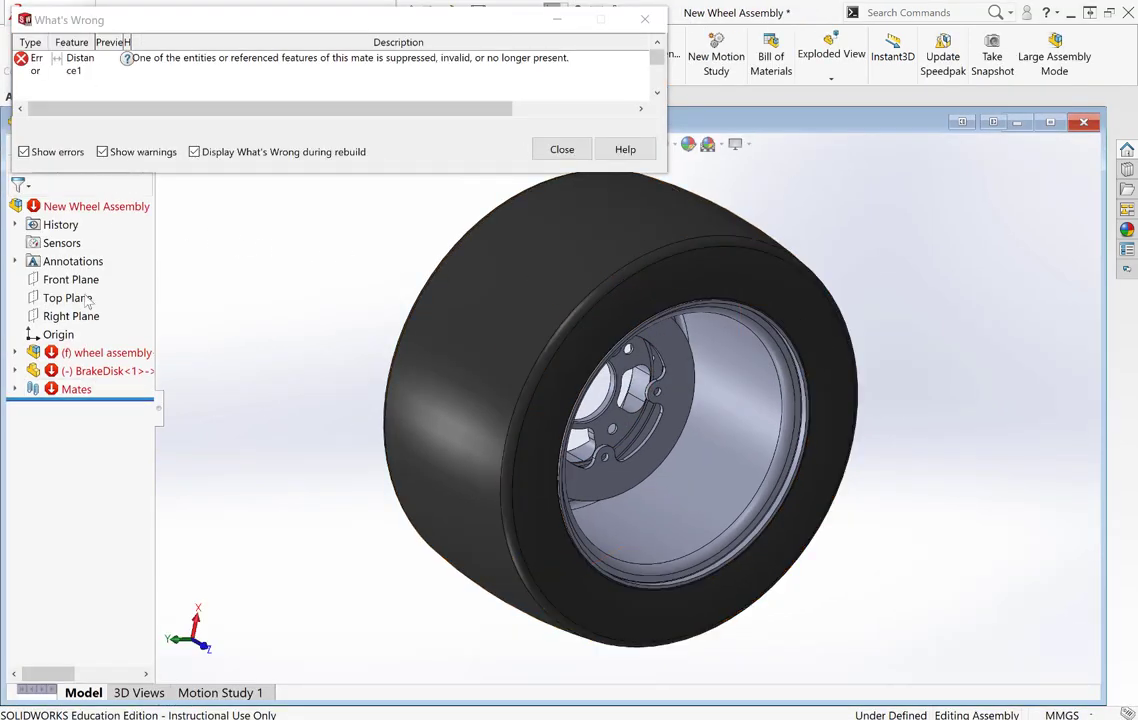
left_click(563, 150)
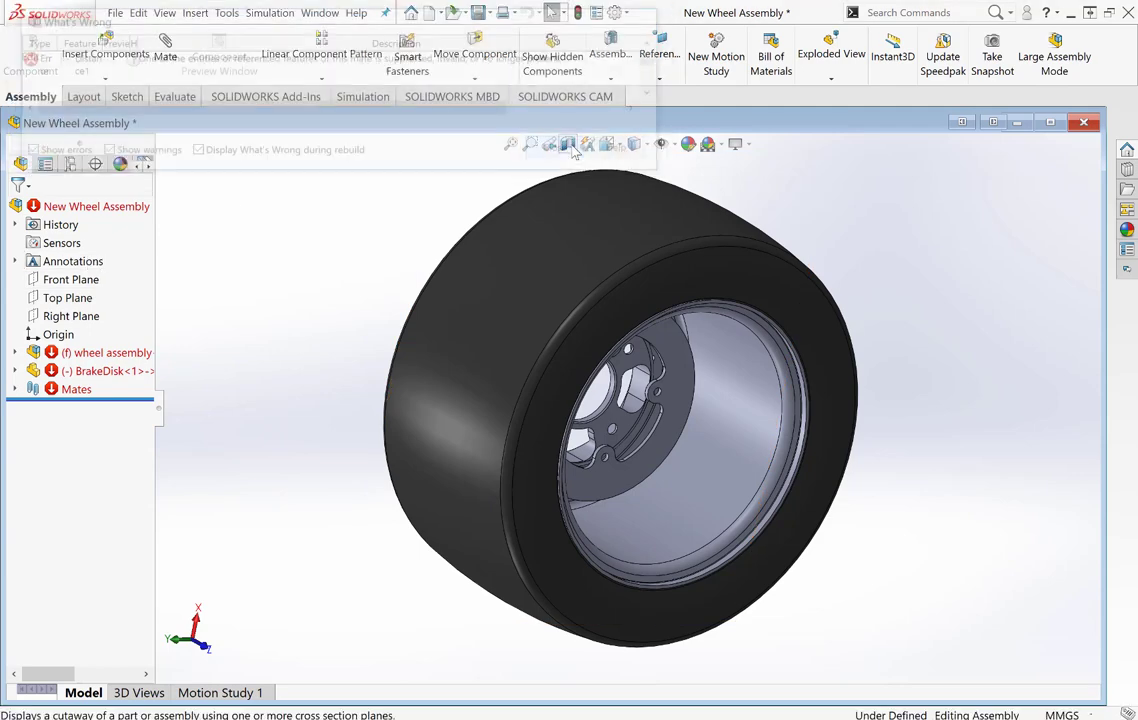
Delete the BrakeDisk<1> component along with its mates.
left_click(132, 371)
right_click(140, 371)
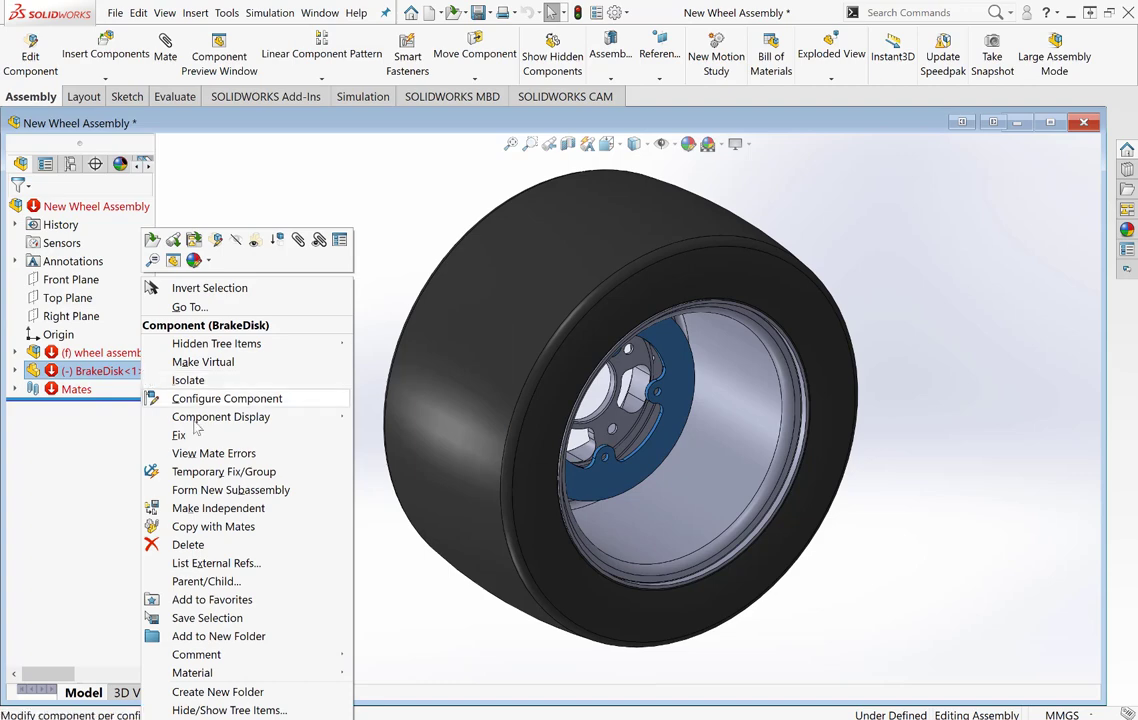
left_click(190, 544)
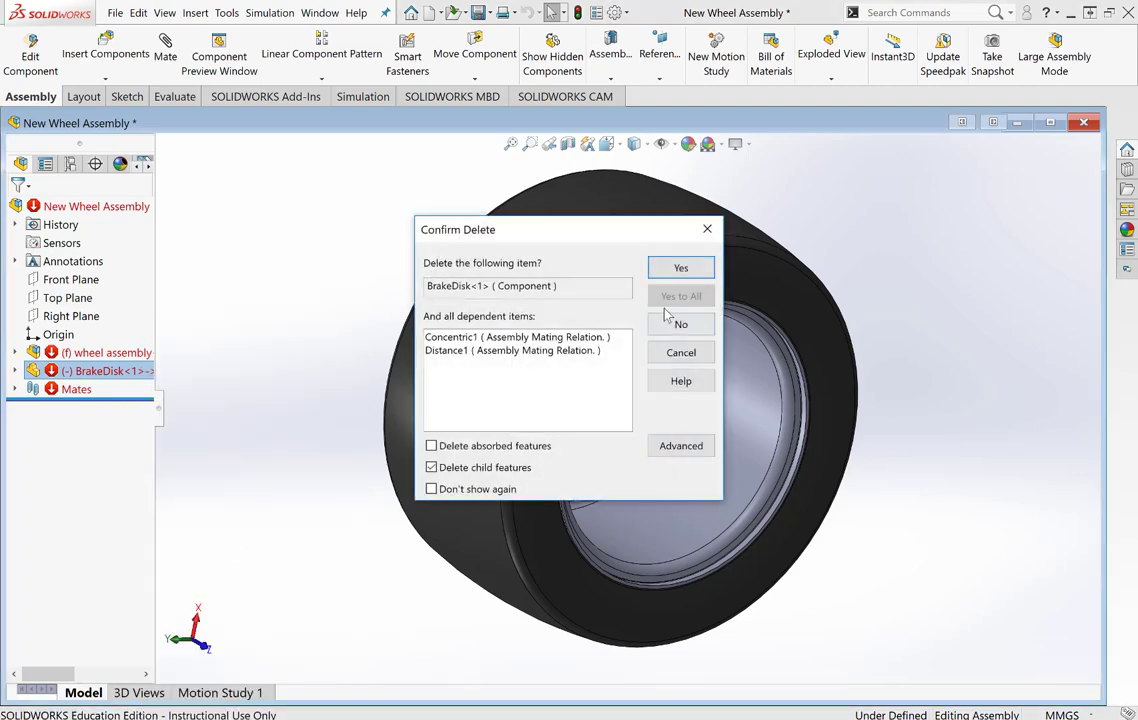
left_click(680, 268)
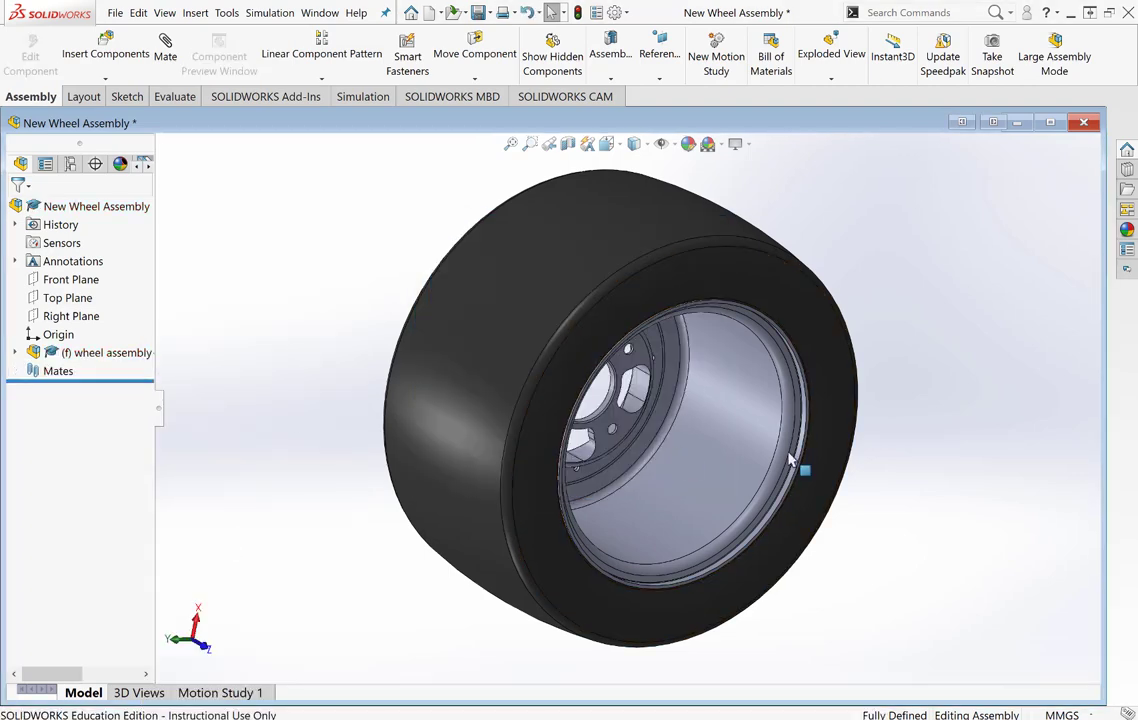
scroll(742, 437, "up", 3)
scroll(742, 437, "down", 3)
mouse_move(742, 437)
middle_mouse_down()
mouse_move(693, 447)
mouse_move(665, 420)
mouse_move(521, 387)
middle_mouse_up()
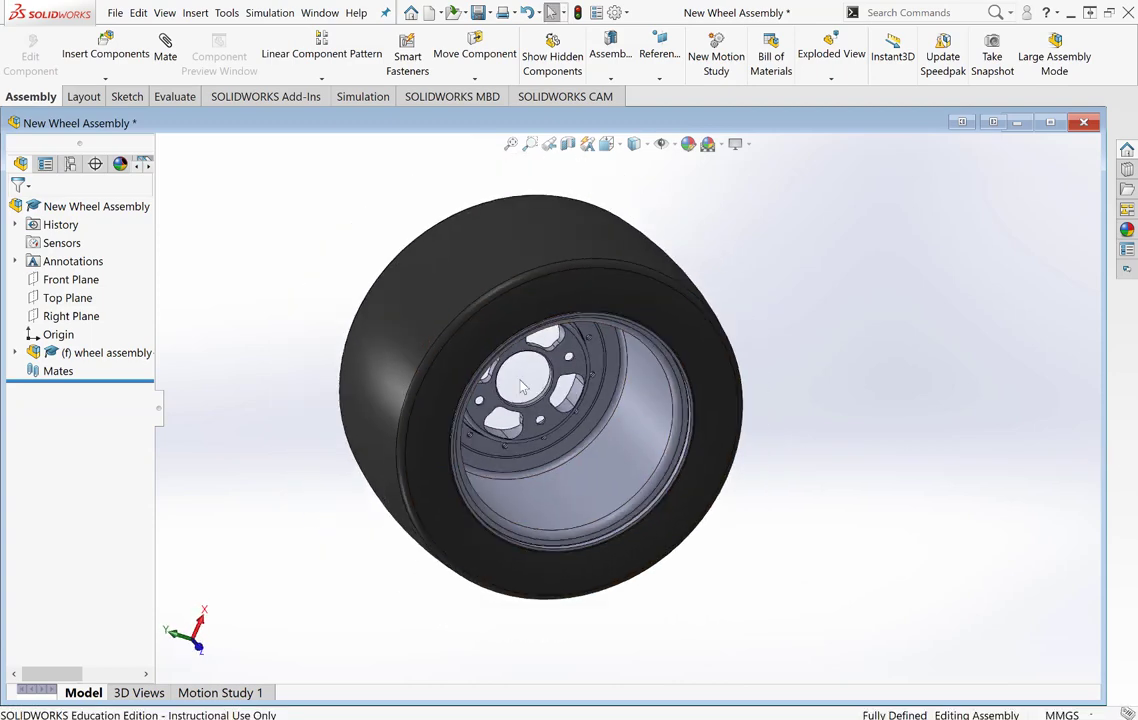
Insert the existing Disk and Callipers assembly as a component, dropped beside the wheel.
left_click(196, 14)
mouse_move(270, 36)
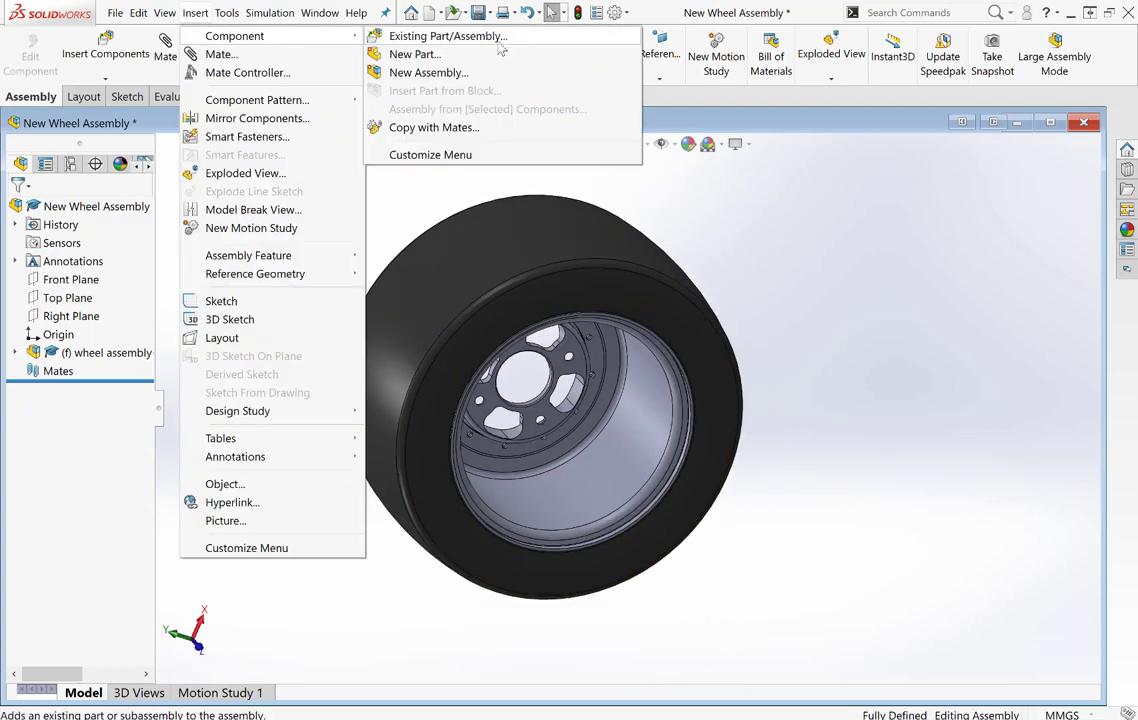
left_click(443, 40)
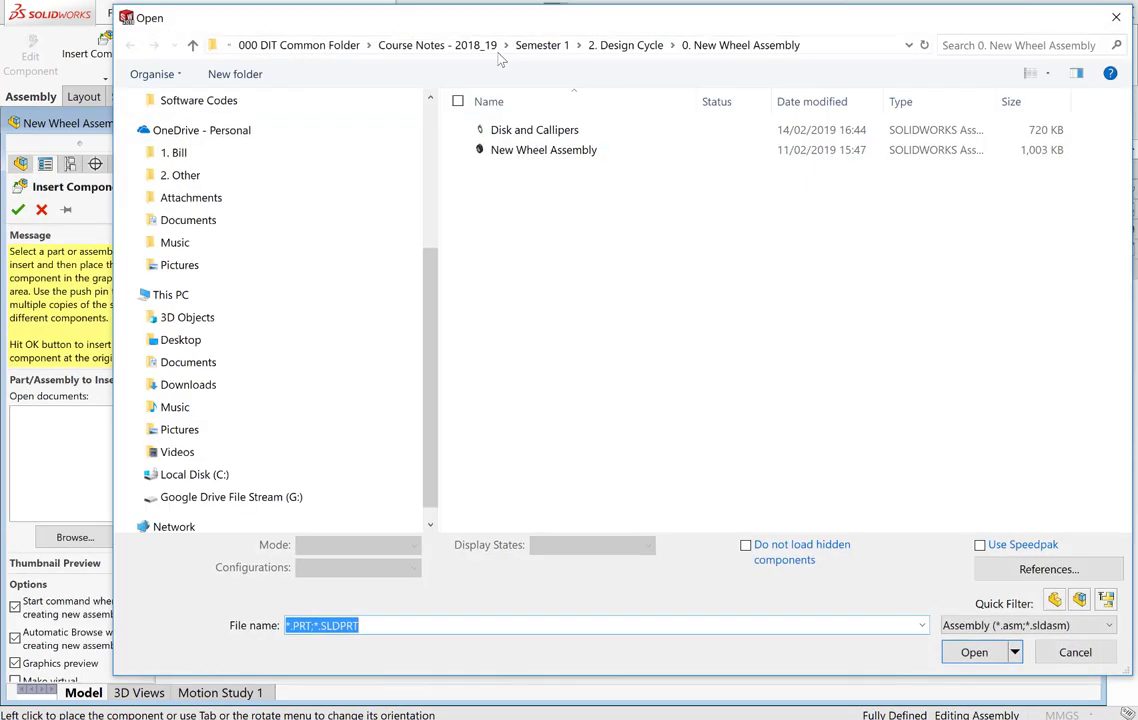
left_click(527, 132)
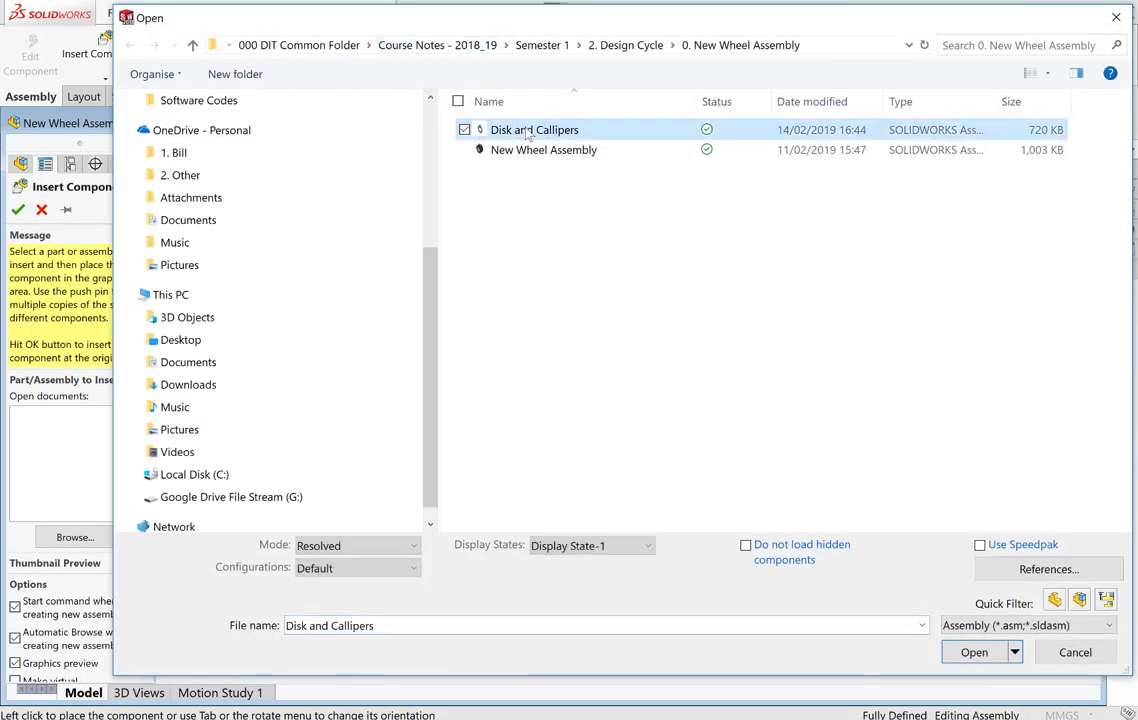
left_click(965, 653)
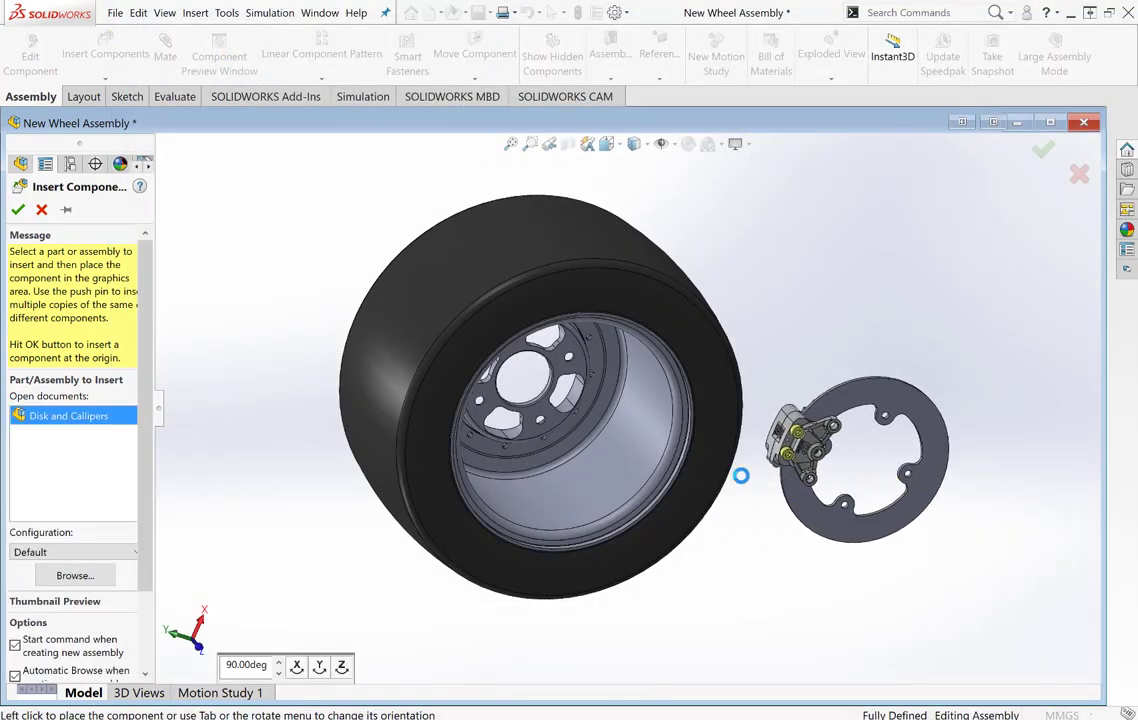
left_click(741, 475)
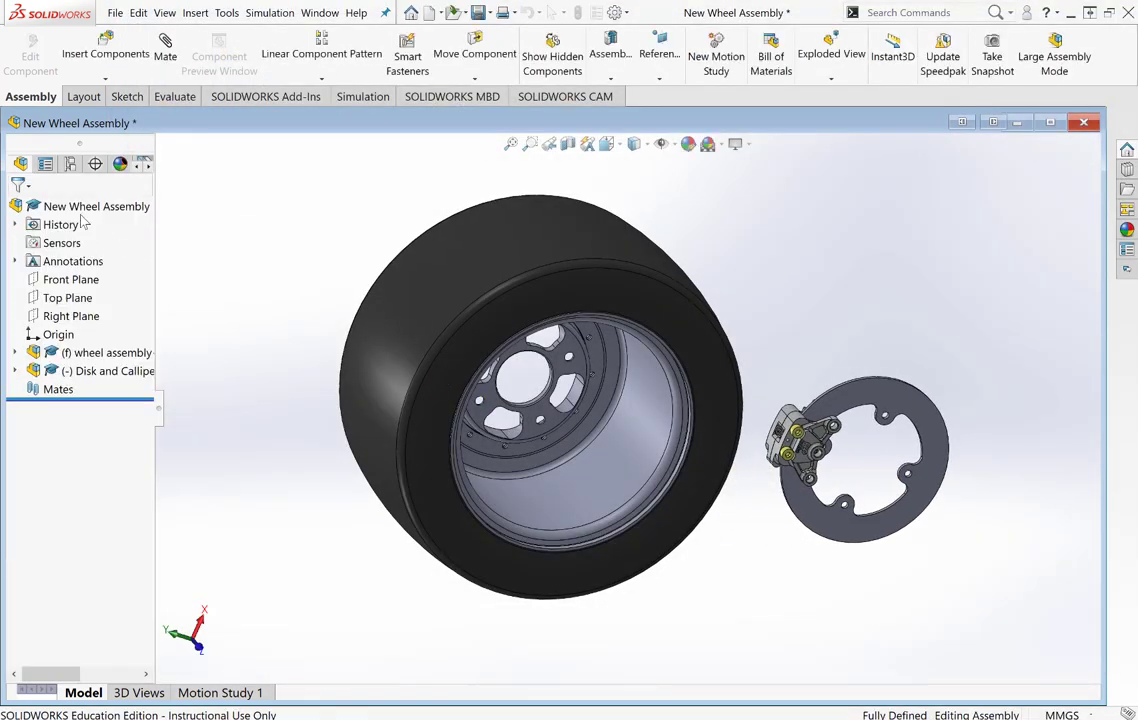
Add a Concentric mate between the brake disk face and the wheel face.
left_click(166, 50)
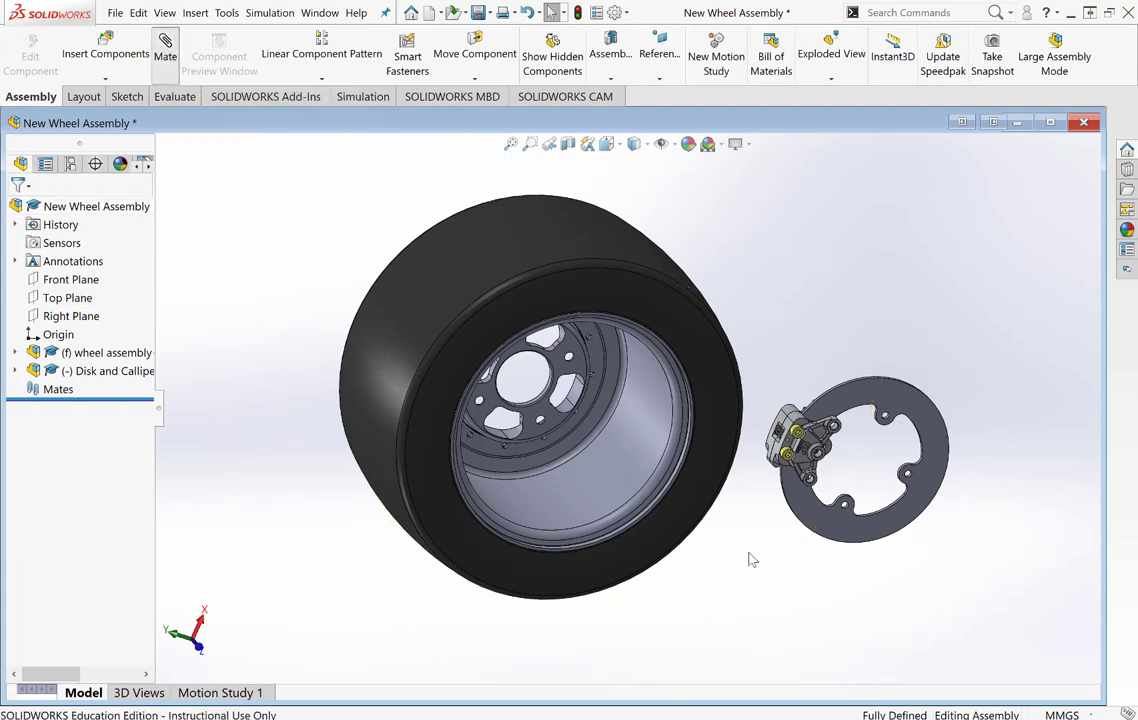
mouse_move(752, 559)
middle_mouse_down()
mouse_move(795, 571)
mouse_move(841, 531)
mouse_move(686, 526)
middle_mouse_up()
scroll(952, 428, "down", 5)
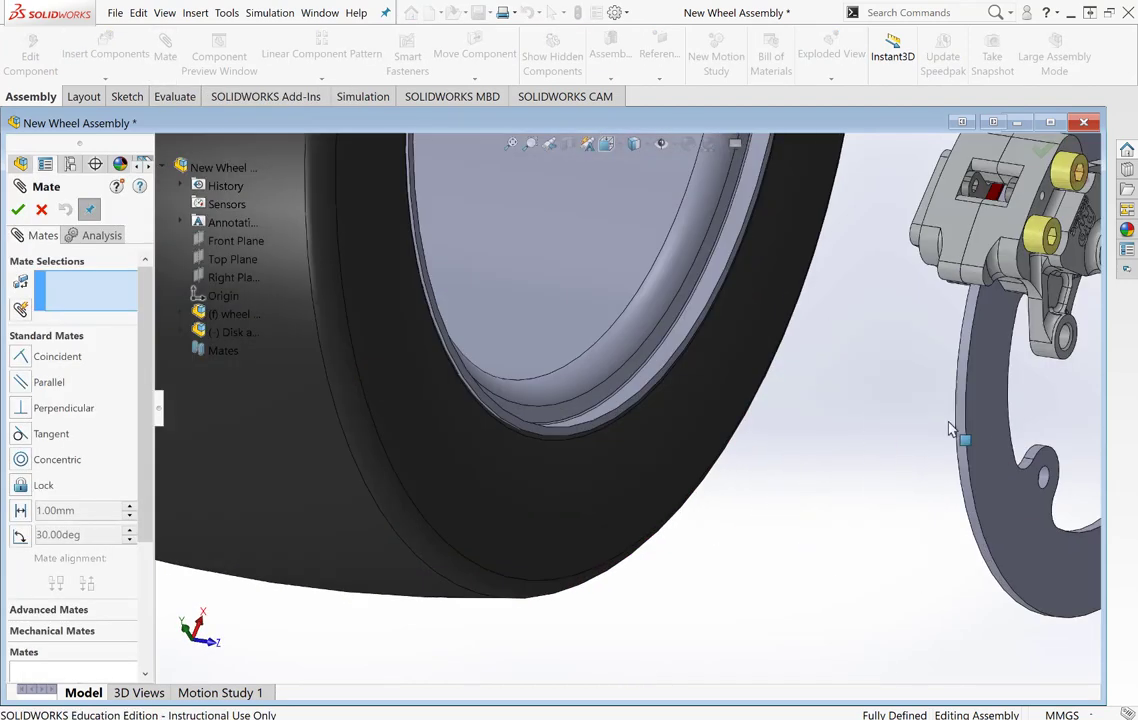
left_click(962, 421)
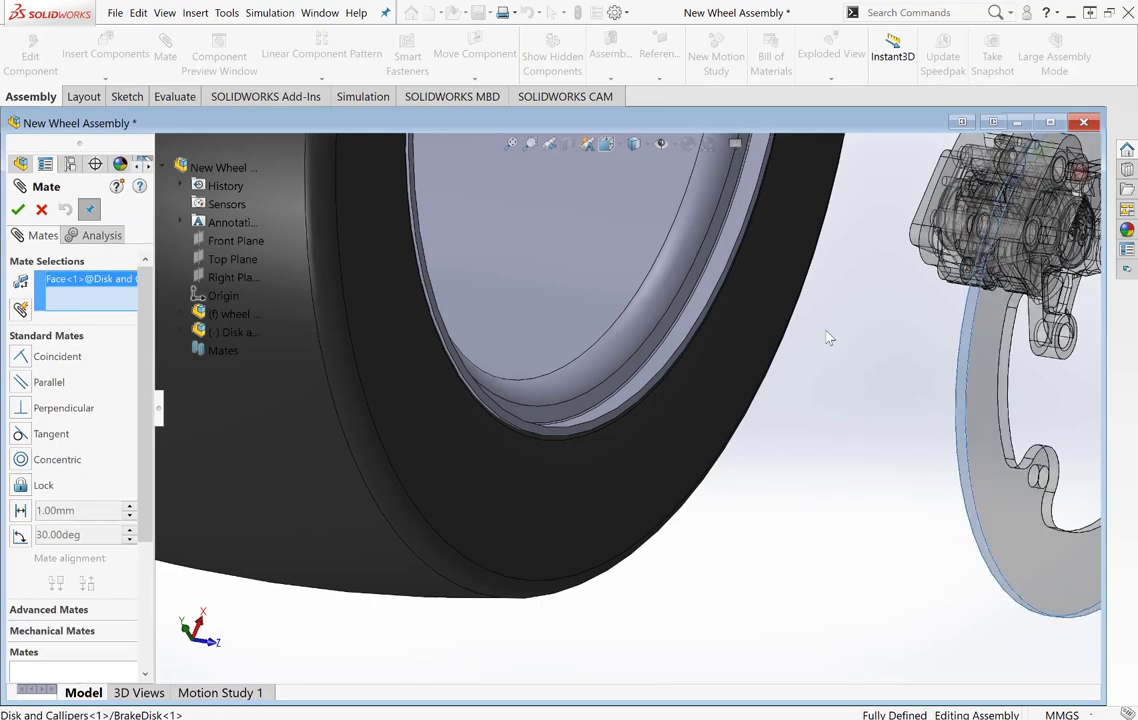
scroll(621, 259, "up", 3)
scroll(600, 250, "up", 1)
left_click(646, 257)
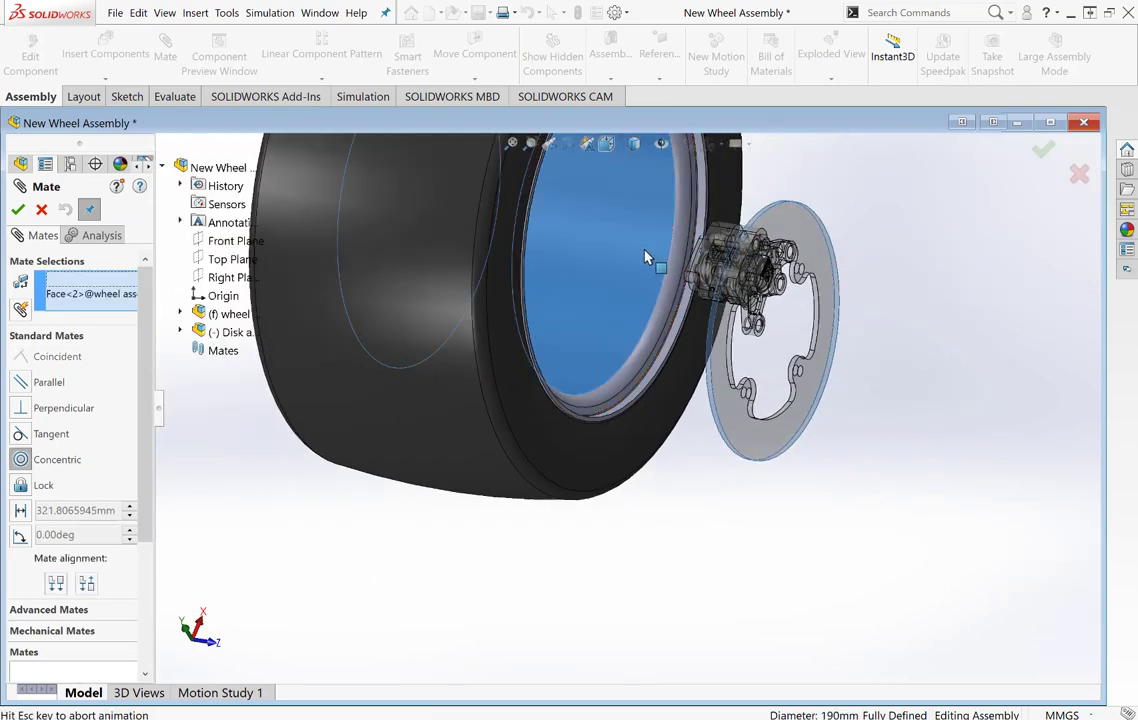
left_click(18, 209)
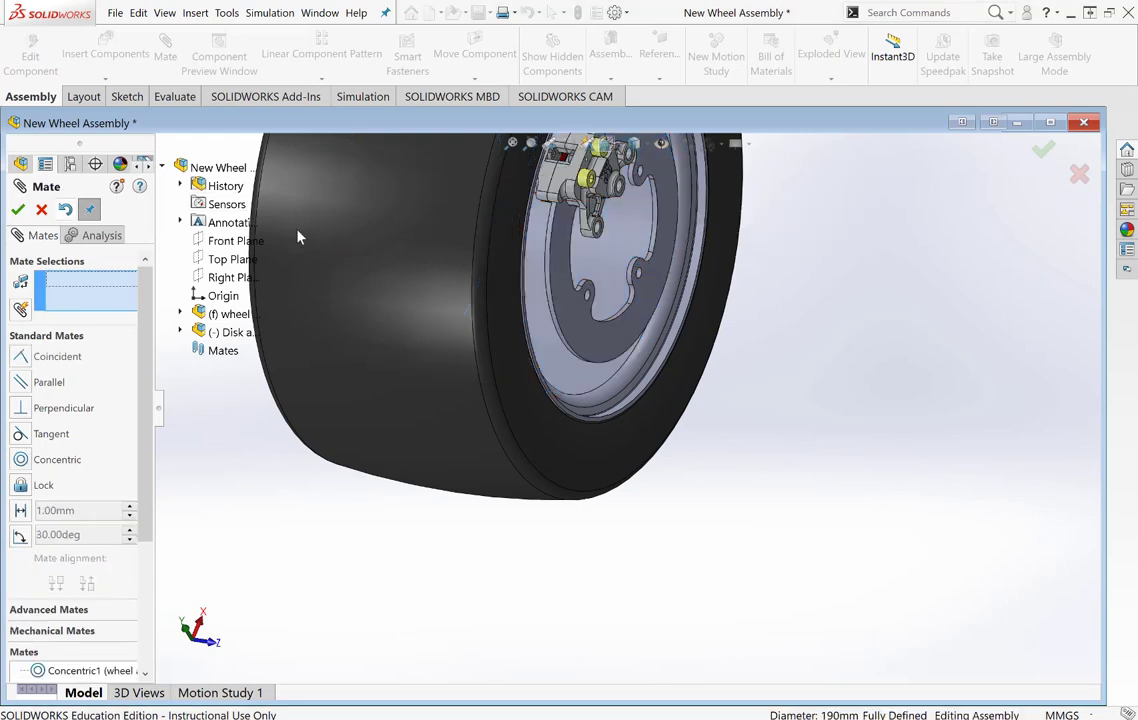
scroll(600, 300, "down", 3)
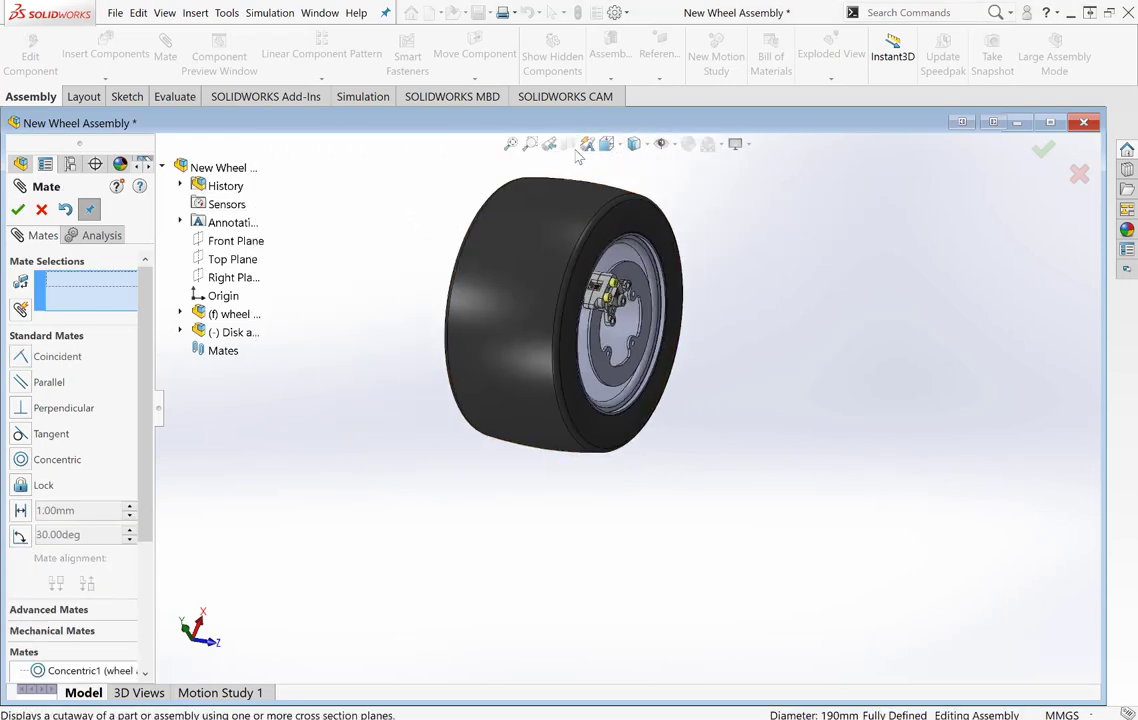
left_click(18, 209)
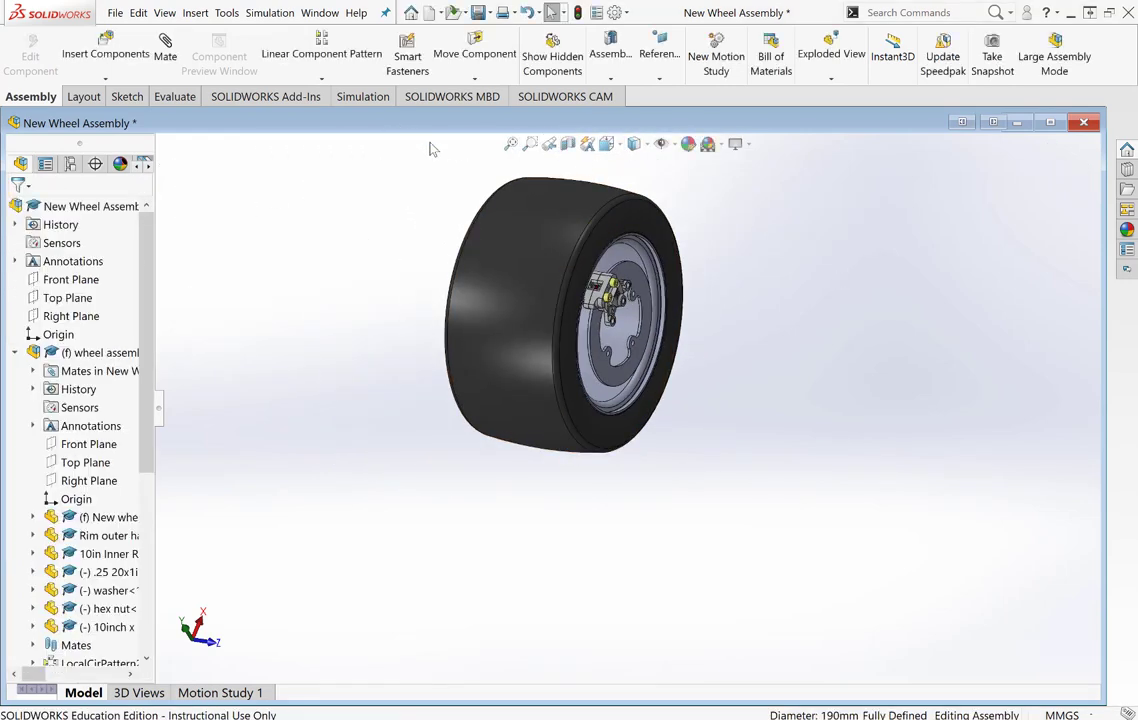
Section the wheel assembly along the Top Plane and orbit to see inside the rim.
left_click(567, 145)
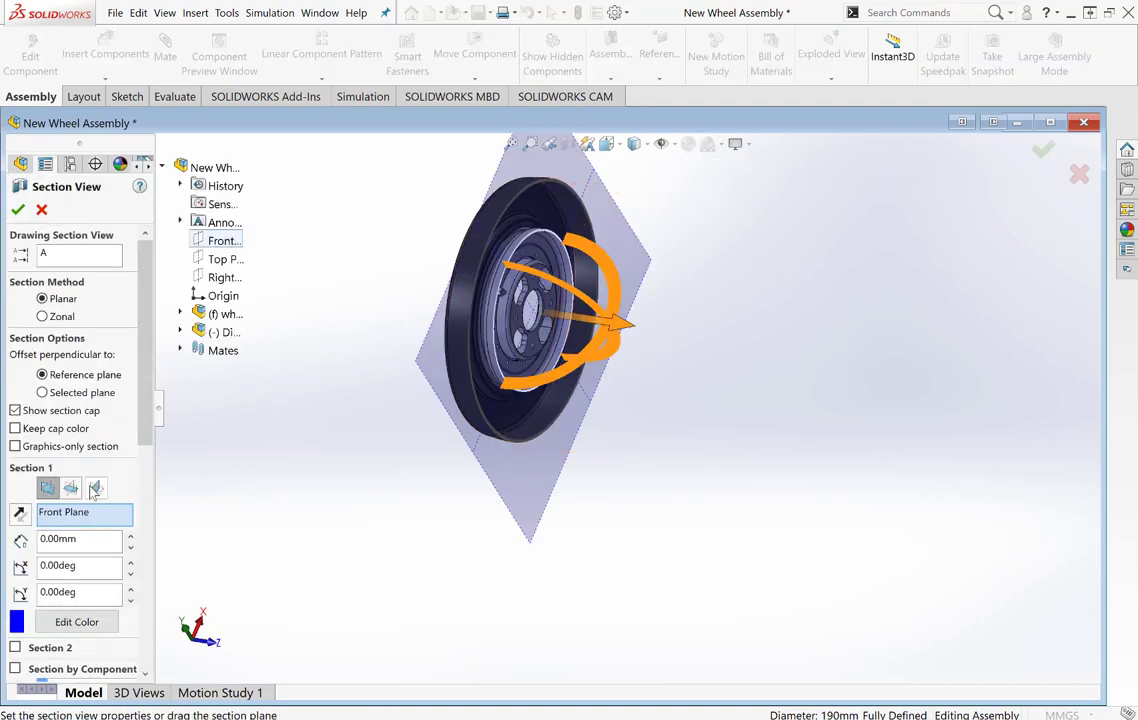
left_click(93, 488)
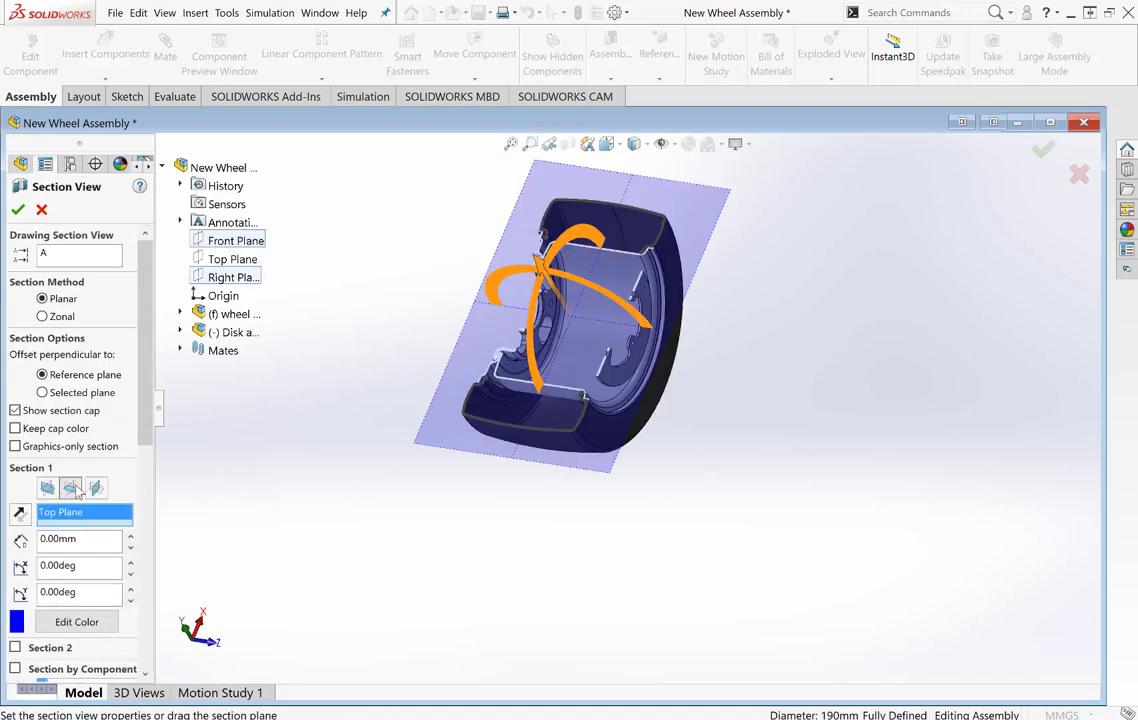
left_click(18, 210)
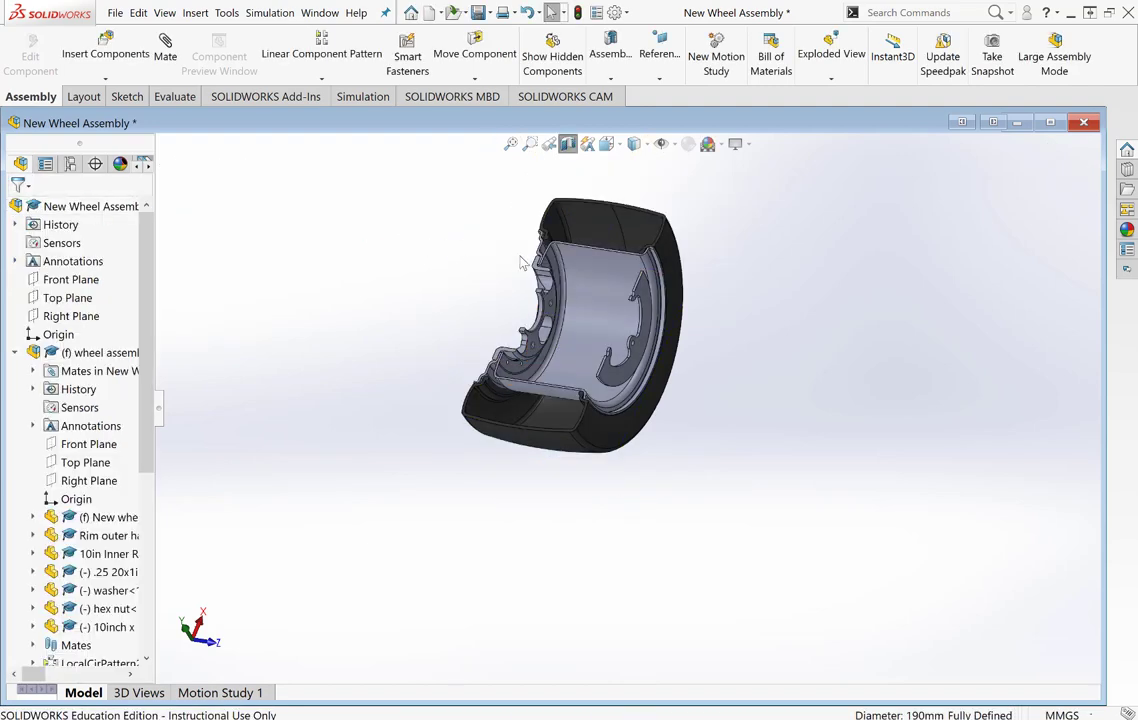
mouse_move(526, 254)
middle_mouse_down()
mouse_move(579, 262)
mouse_move(571, 328)
mouse_move(541, 376)
mouse_move(471, 263)
middle_mouse_up()
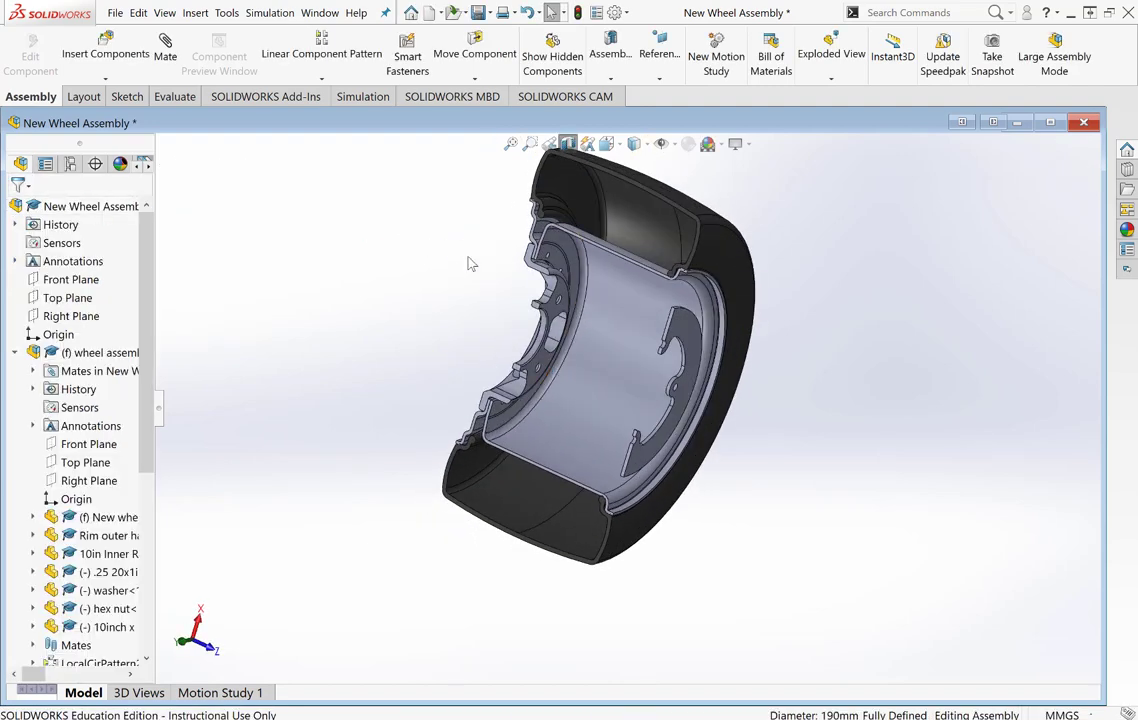
Start a mate between the inner rim face and the brake disk face.
left_click(168, 47)
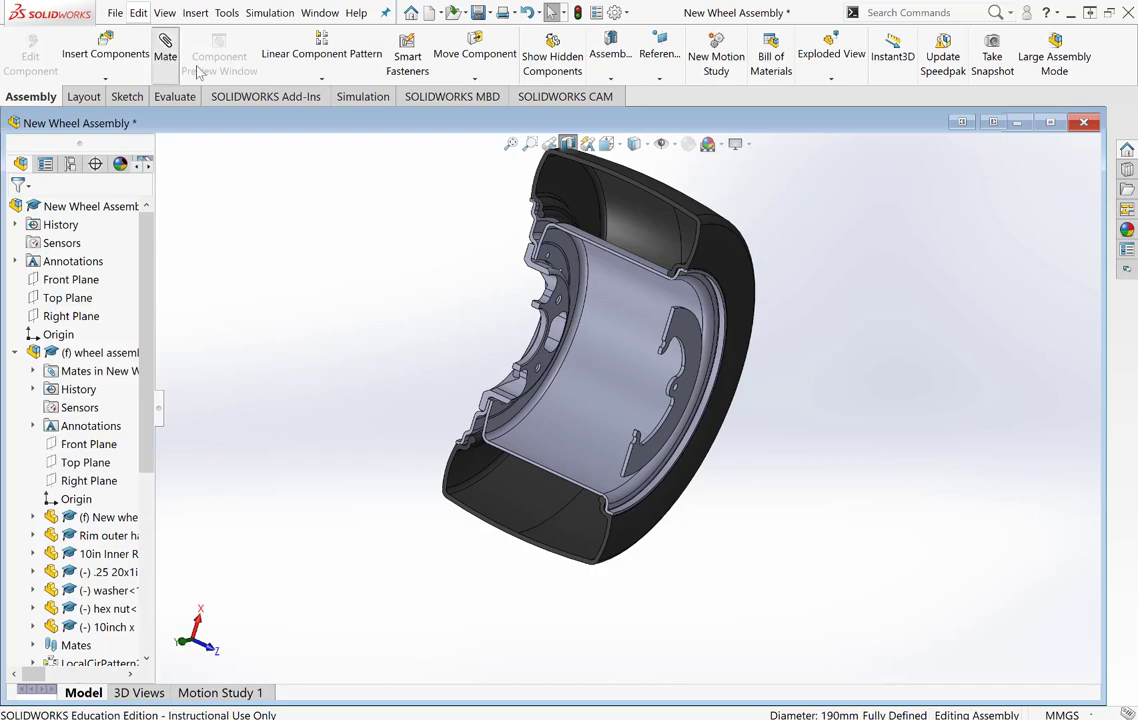
scroll(540, 290, "down", 3)
scroll(555, 280, "down", 3)
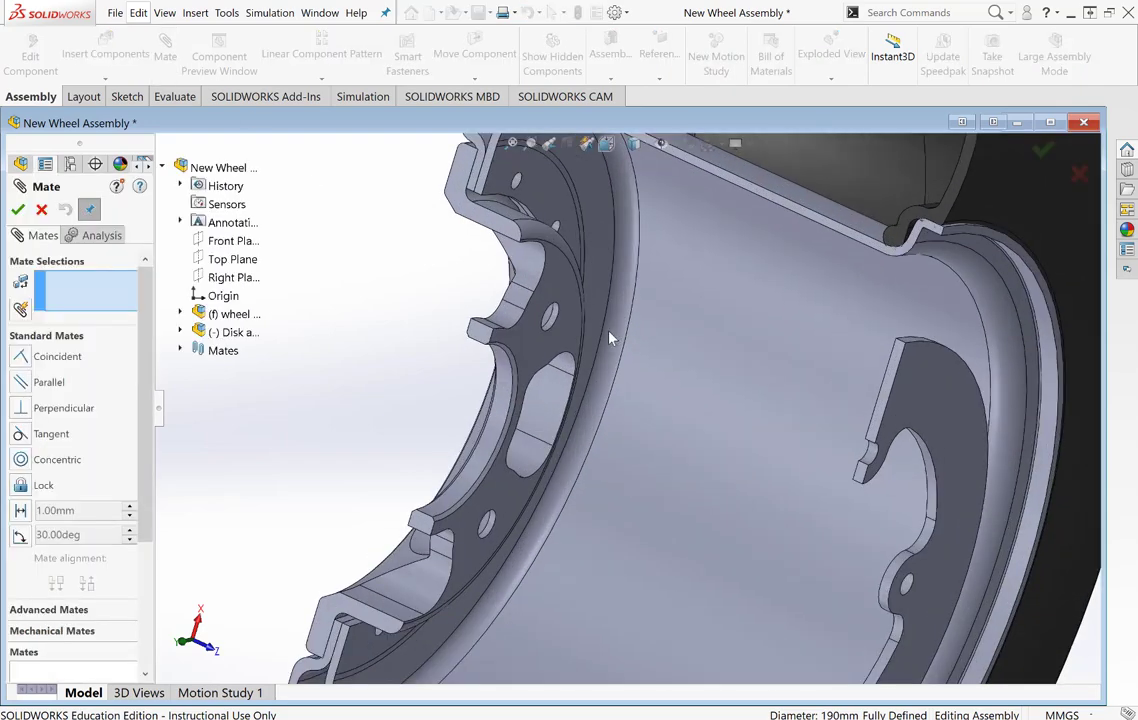
left_click(556, 349)
scroll(845, 440, "up", 2)
scroll(845, 440, "up", 4)
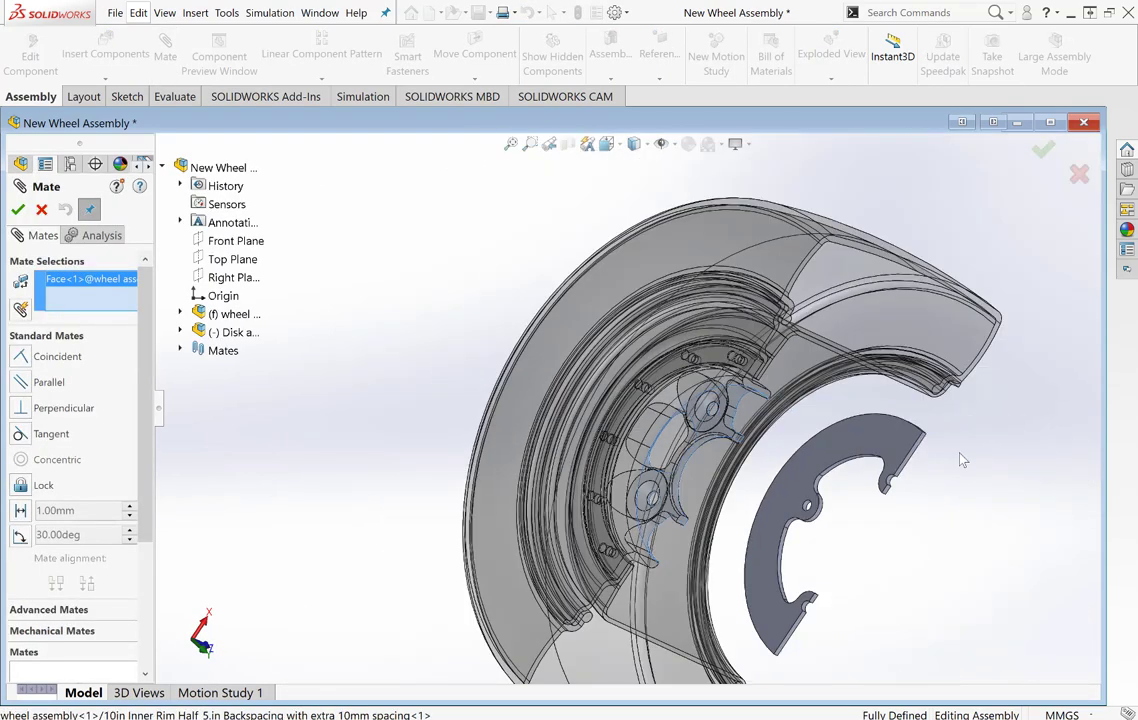
left_click(855, 450)
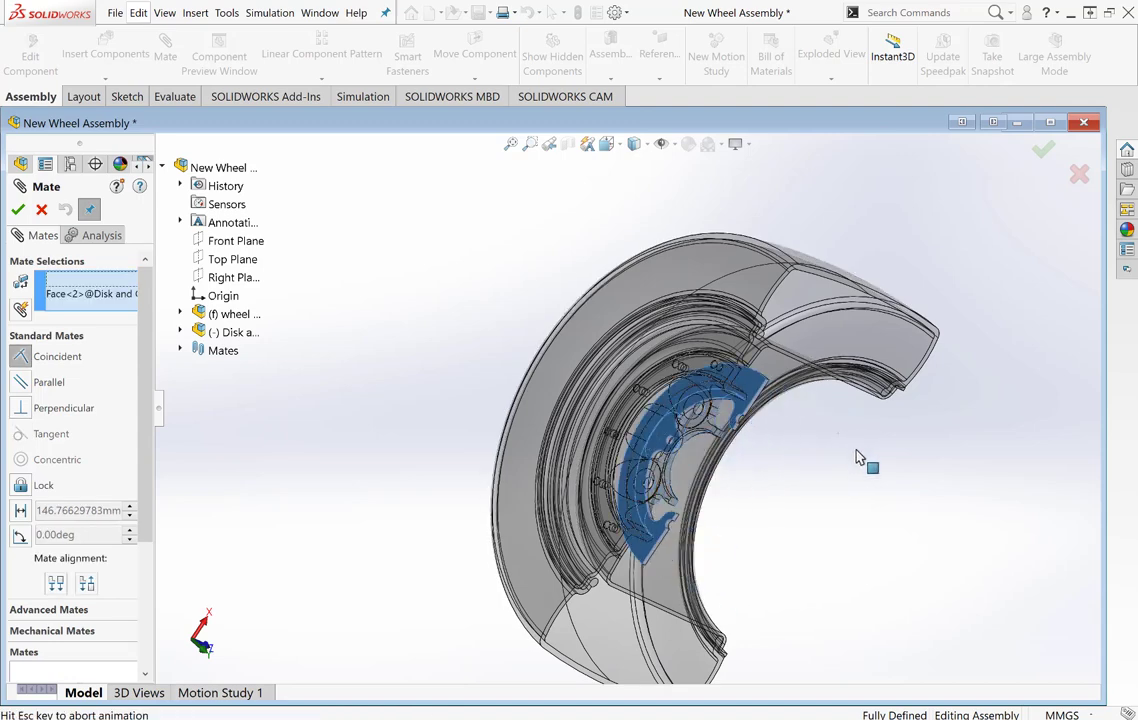
middle_click_drag(803, 495, 752, 457)
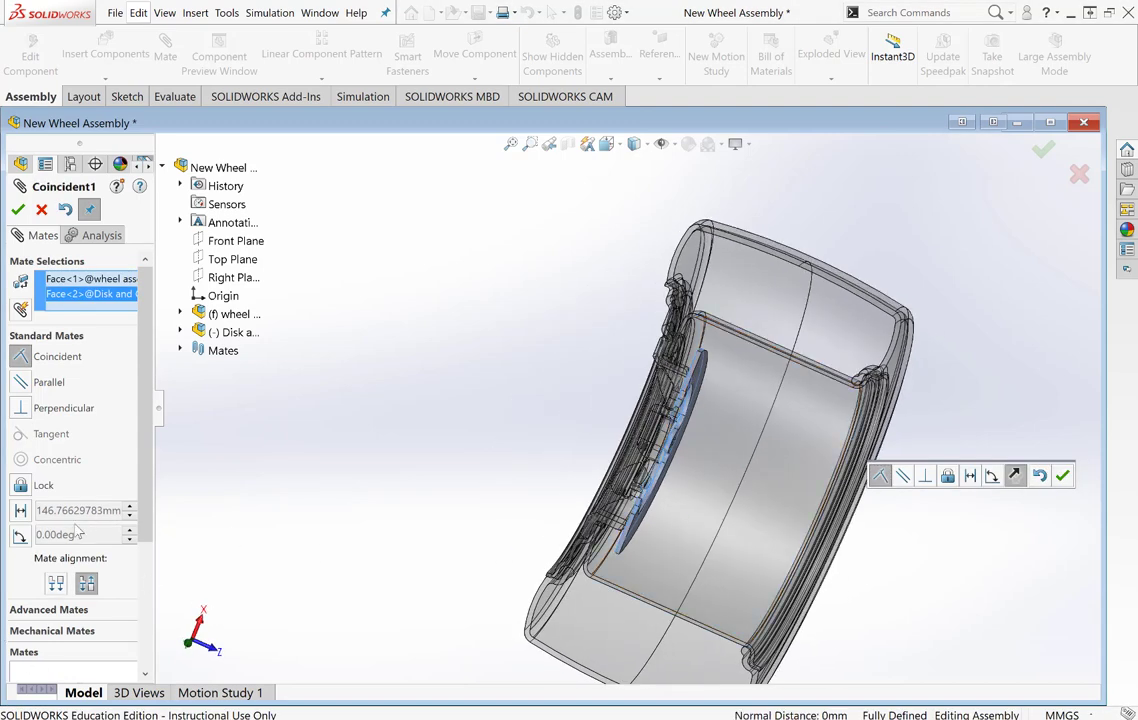
Make it a 30 mm Distance mate and finish mating.
left_click(21, 511)
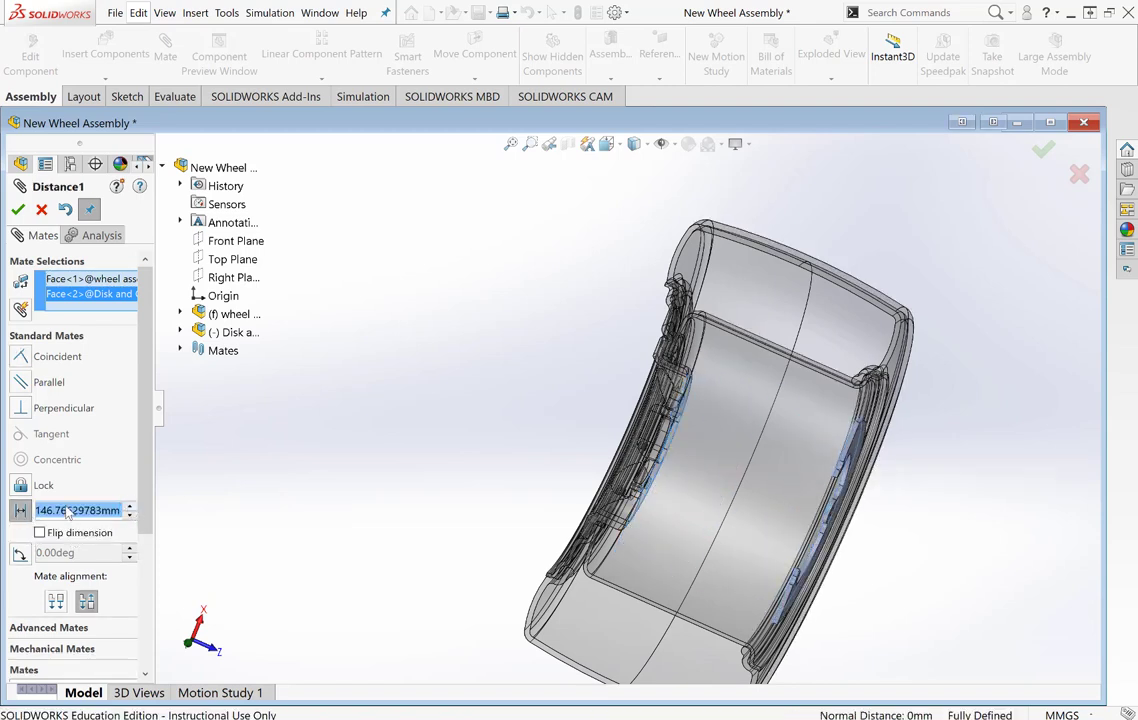
type("30")
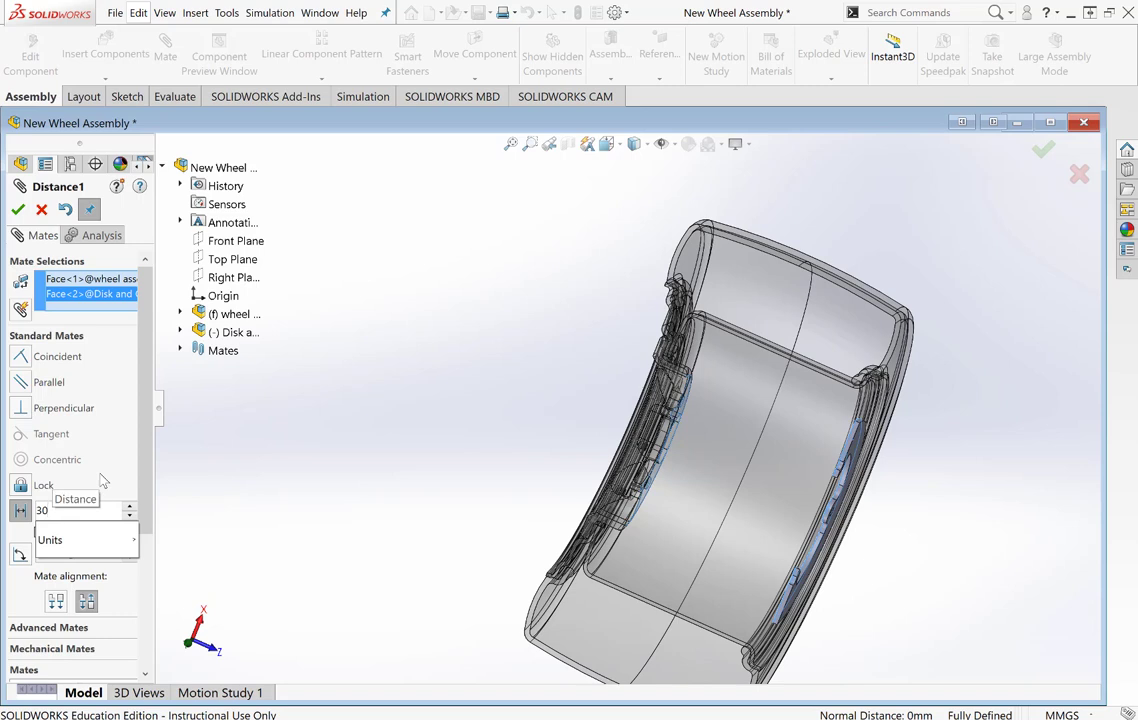
key("Return")
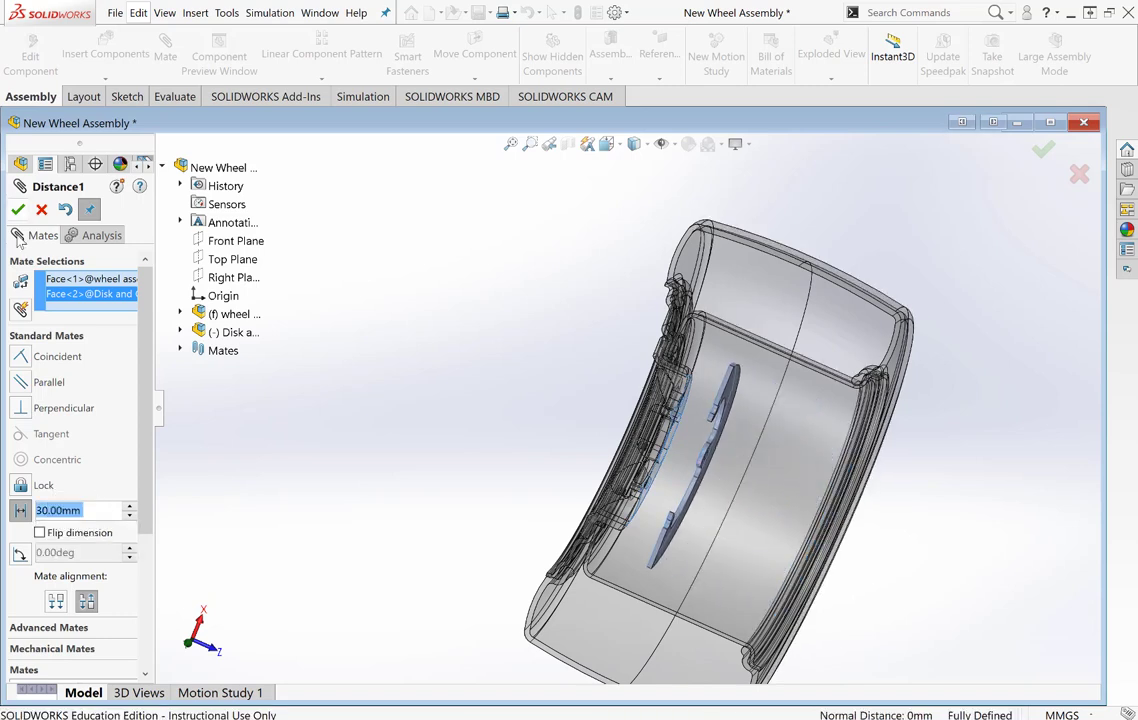
left_click(18, 210)
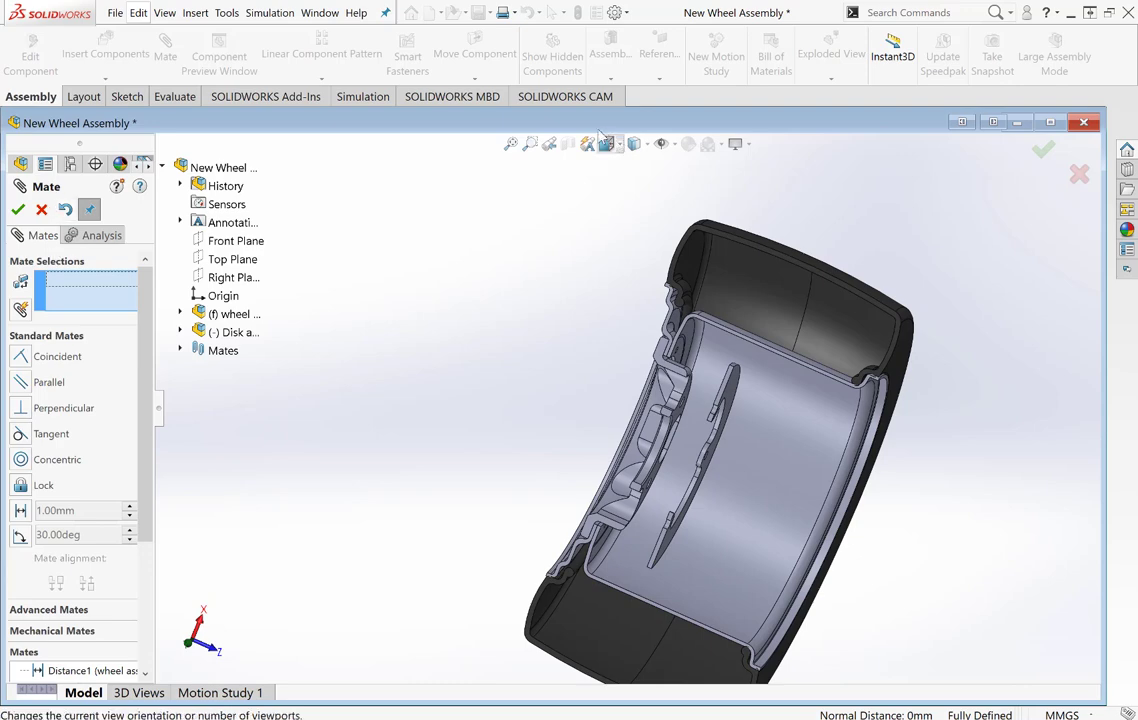
left_click(18, 210)
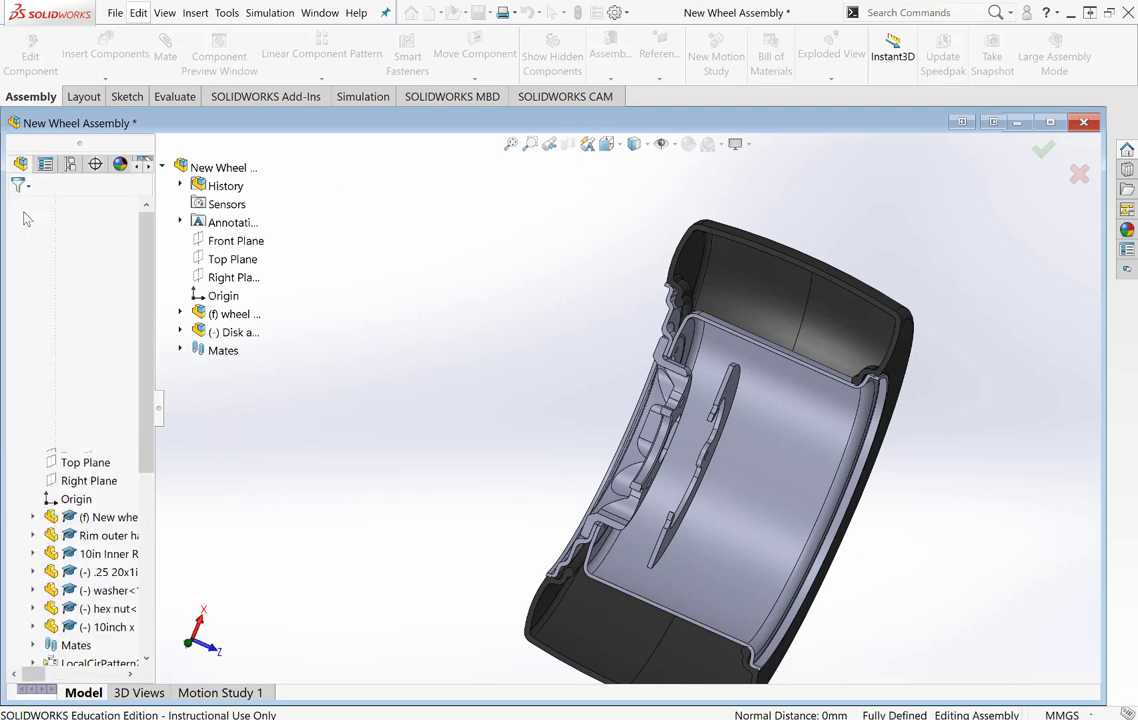
Replace the cutaway with a section along the Right Plane.
left_click(567, 143)
scroll(786, 390, "down", 2)
scroll(786, 390, "up", 2)
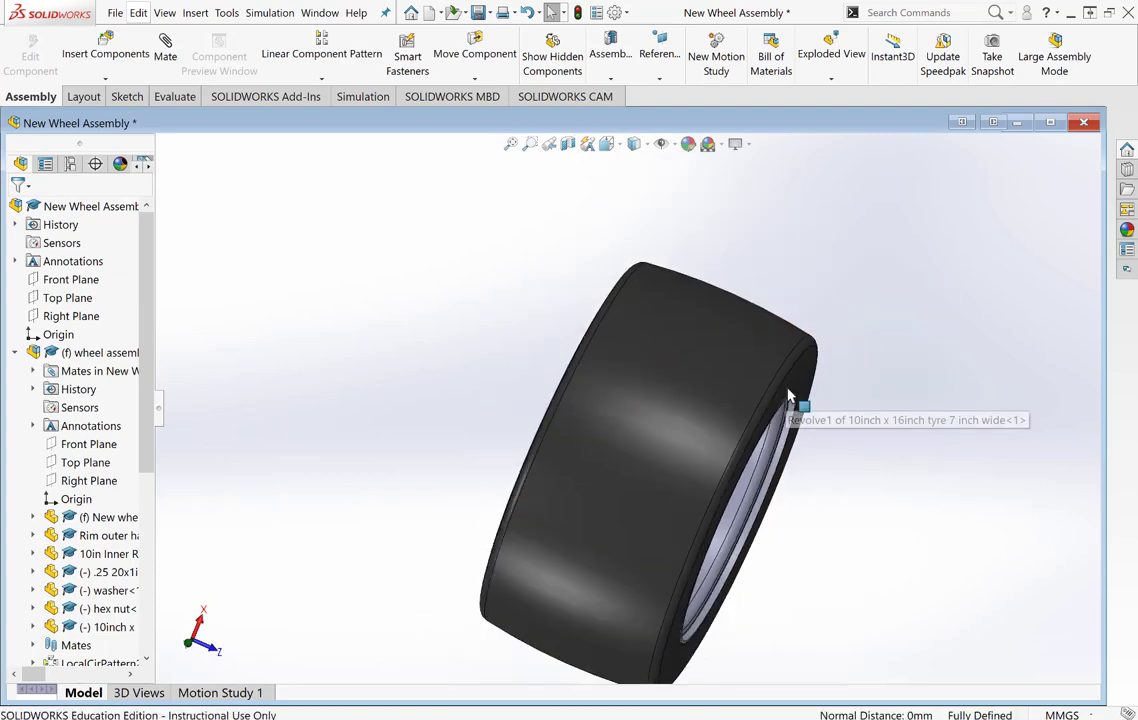
left_click(567, 145)
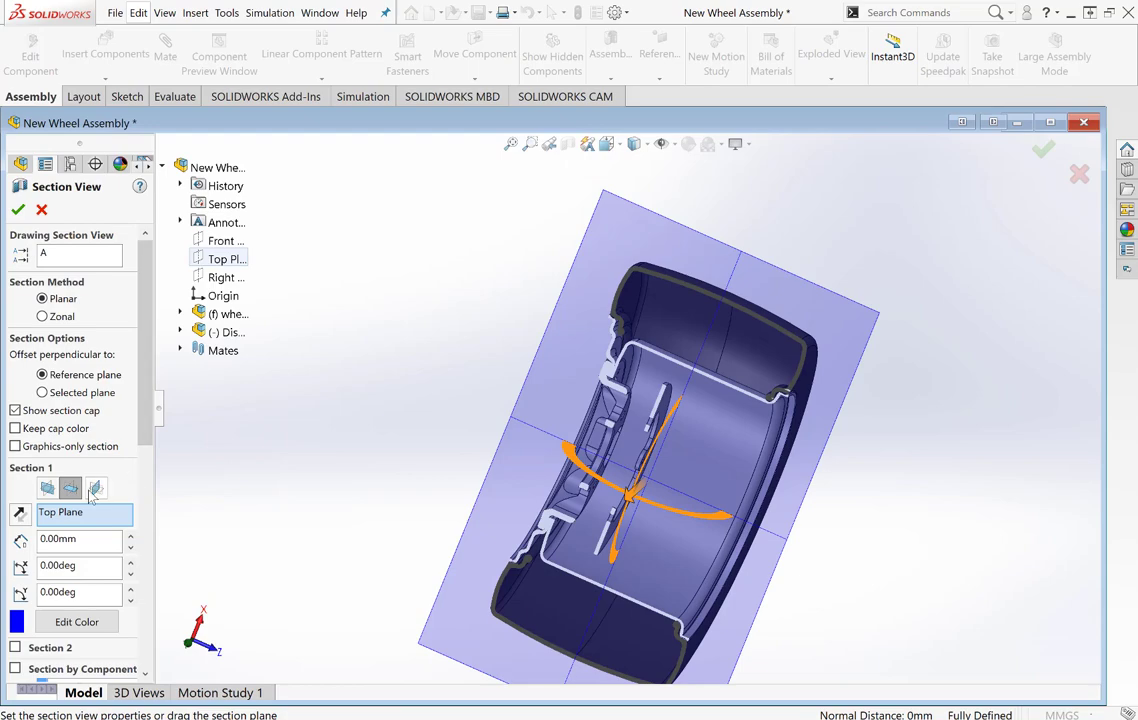
left_click(96, 488)
mouse_move(739, 435)
middle_mouse_down()
mouse_move(653, 707)
mouse_move(727, 522)
middle_mouse_up()
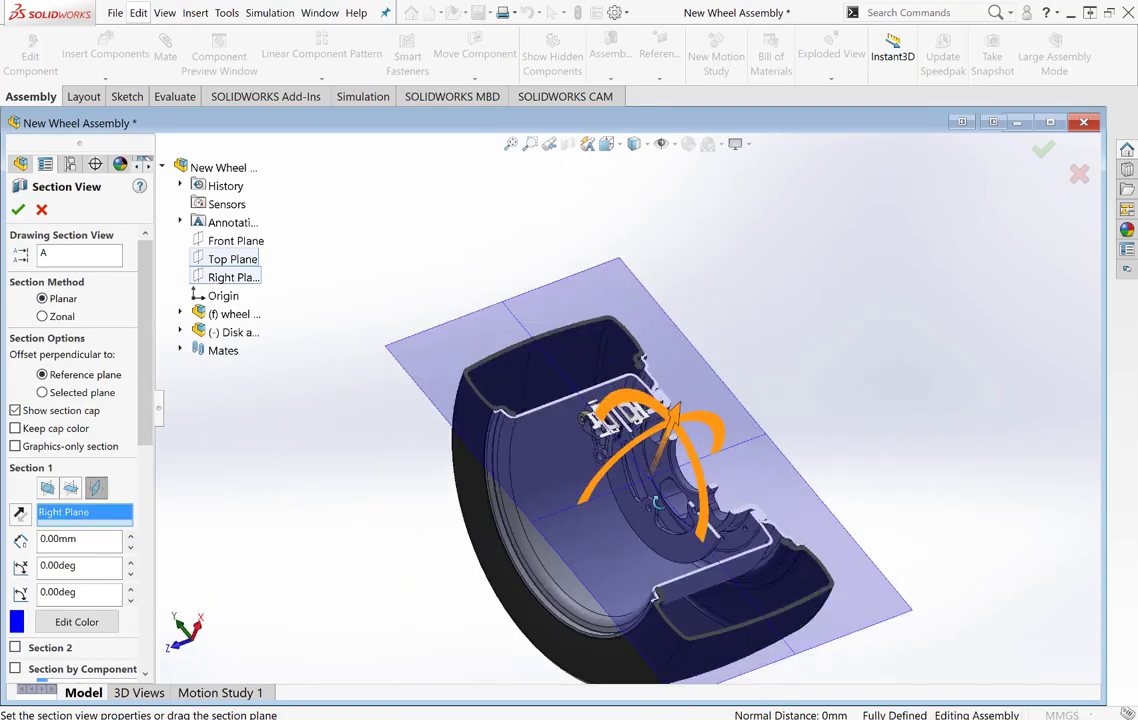
scroll(727, 522, "down", 3)
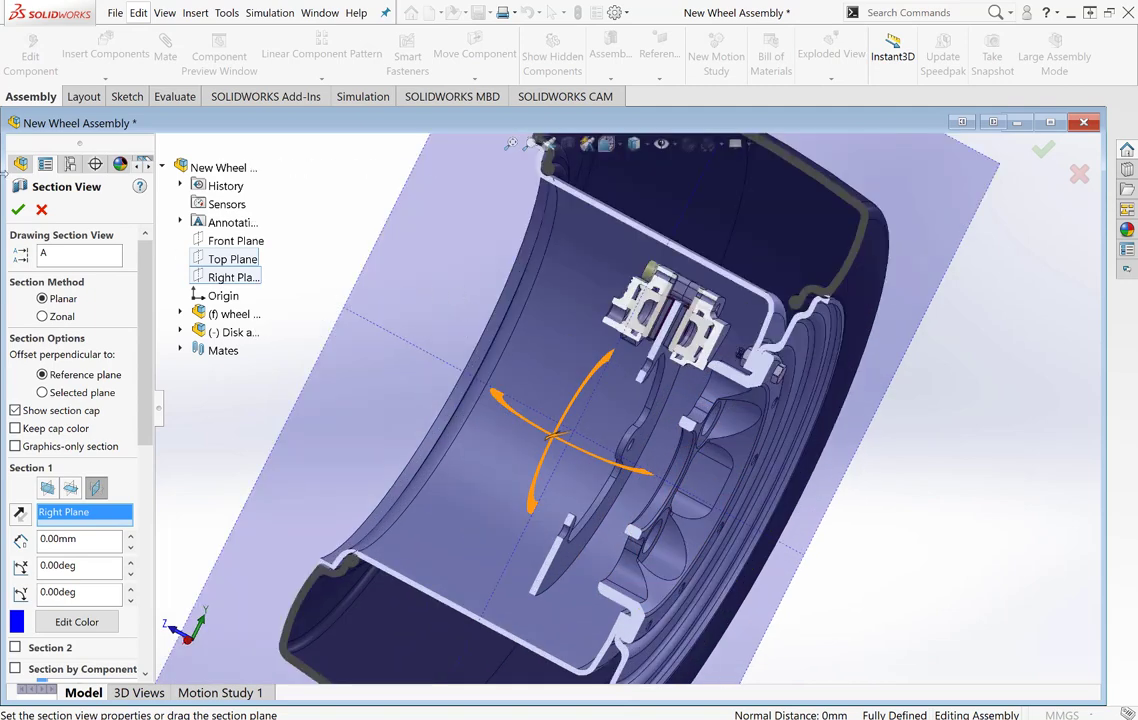
left_click(17, 209)
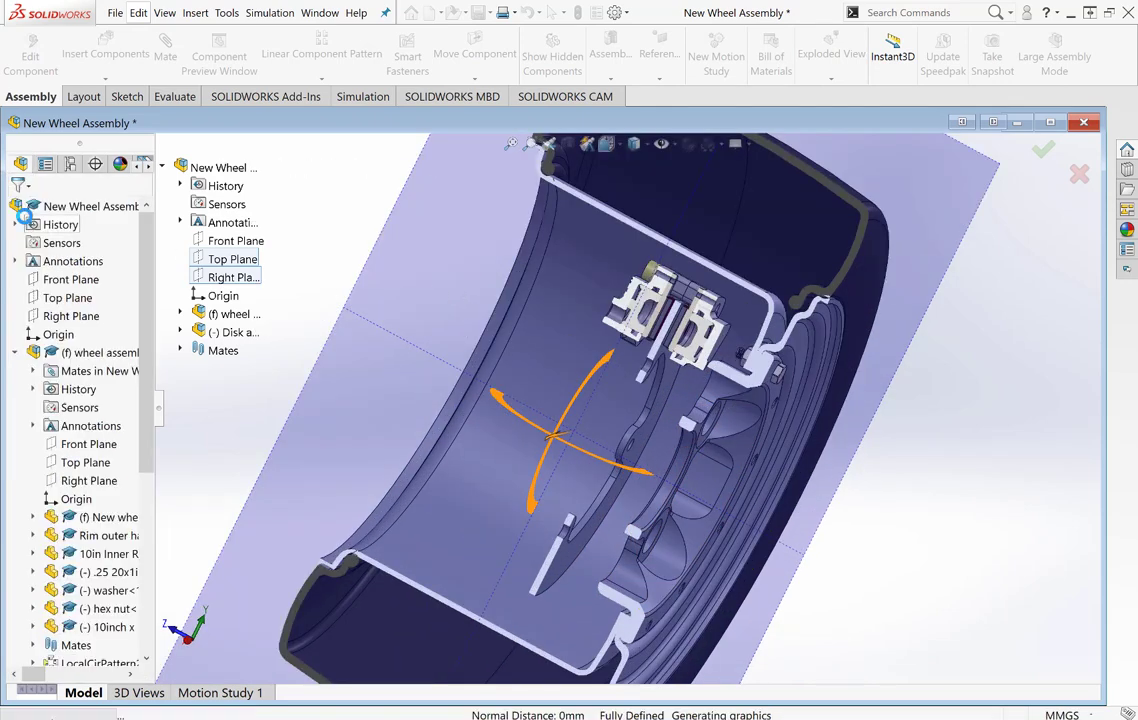
Zoom and orbit to face the sectioned wheel head-on, showing the callipers around the disk.
scroll(655, 300, "down", 5)
scroll(742, 448, "down", 2)
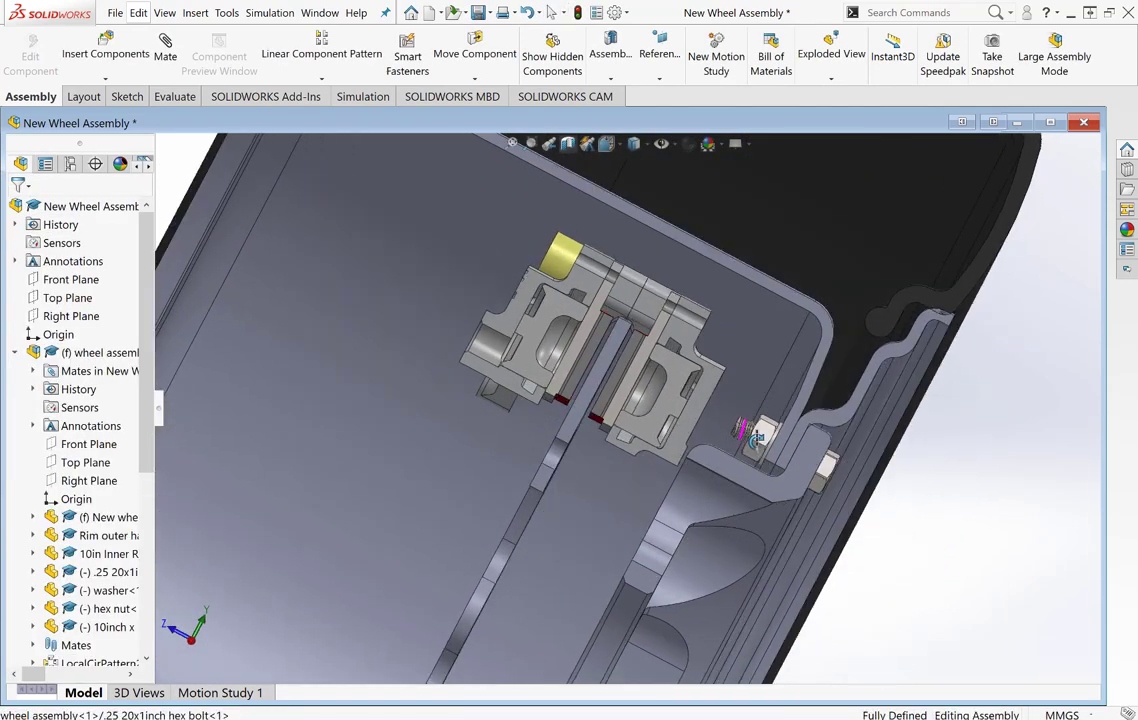
scroll(719, 493, "down", 3)
scroll(635, 400, "down", 2)
scroll(597, 380, "up", 3)
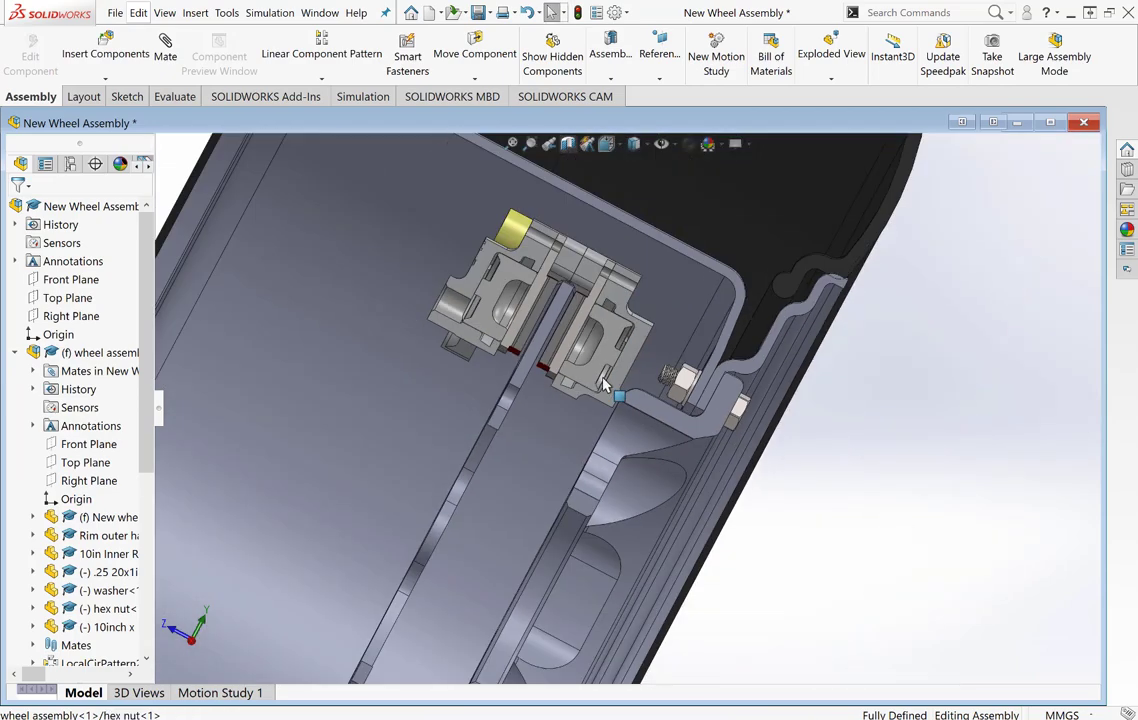
scroll(605, 392, "up", 3)
scroll(595, 405, "up", 2)
scroll(700, 460, "up", 1)
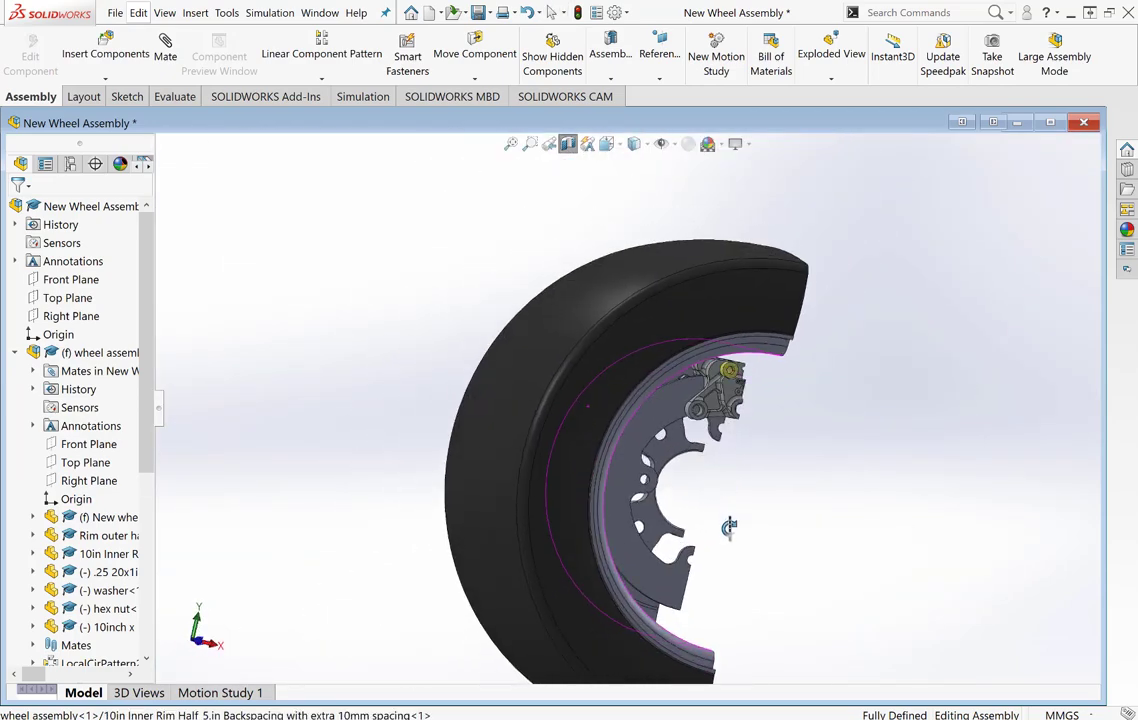
middle_click_drag(719, 474, 704, 519)
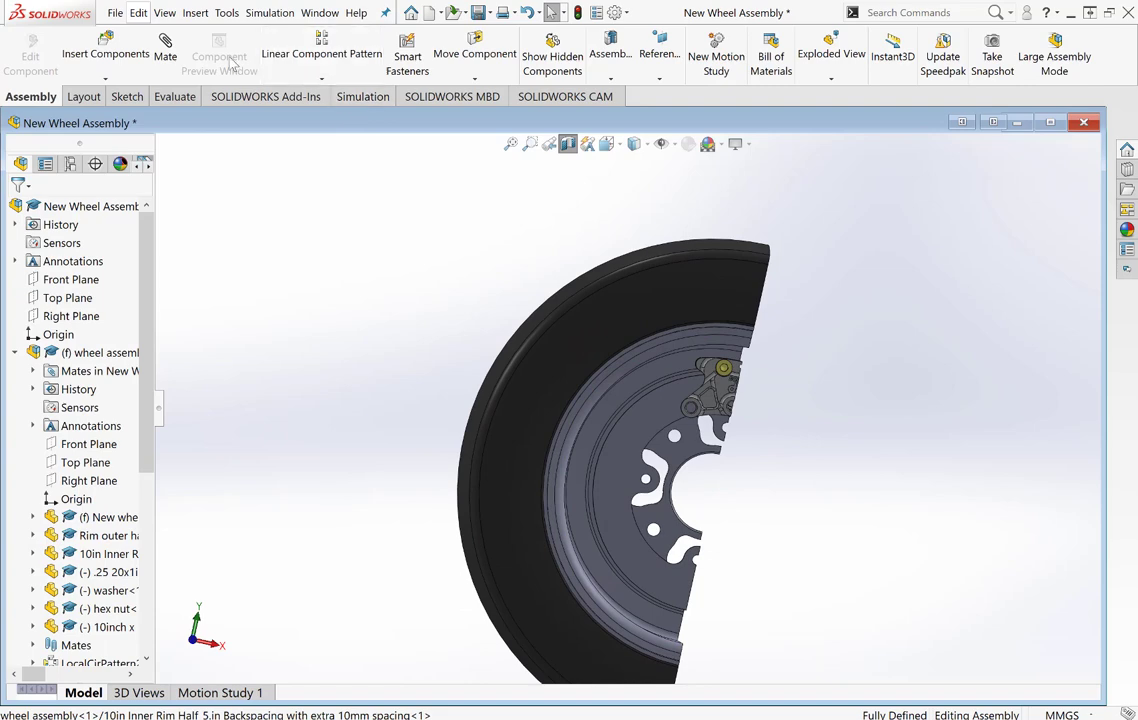
Remove the section and rotate Disk and Callipers clockwise so the caliper sits on the right.
left_click(567, 144)
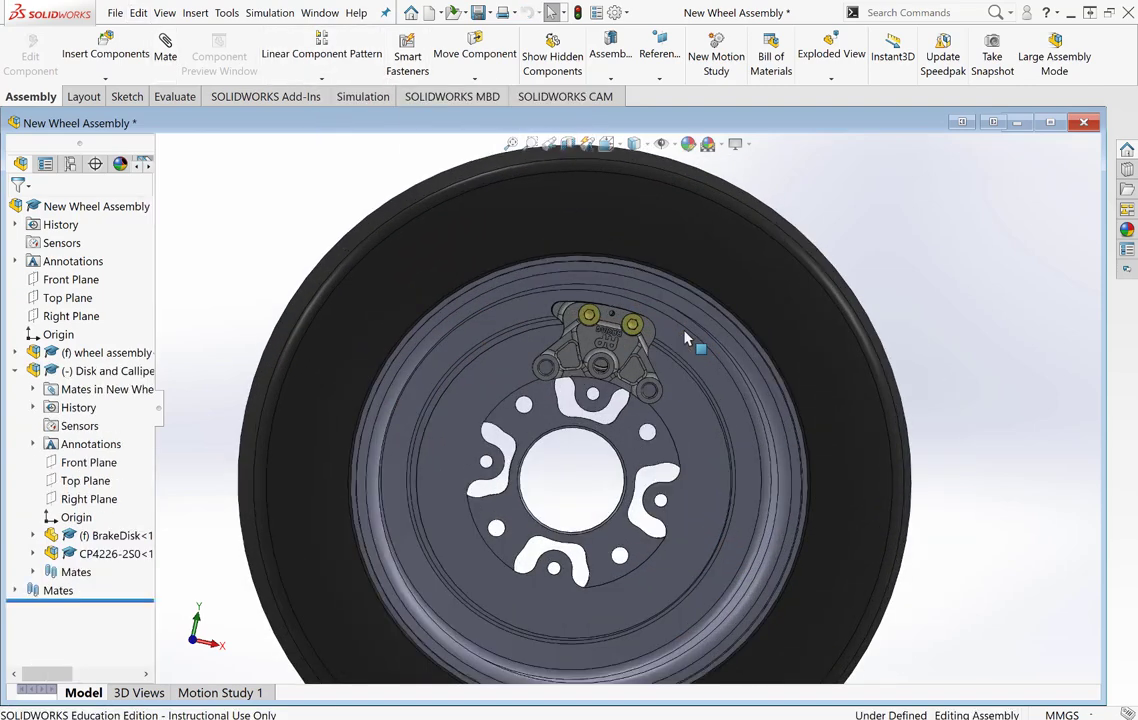
left_click(475, 78)
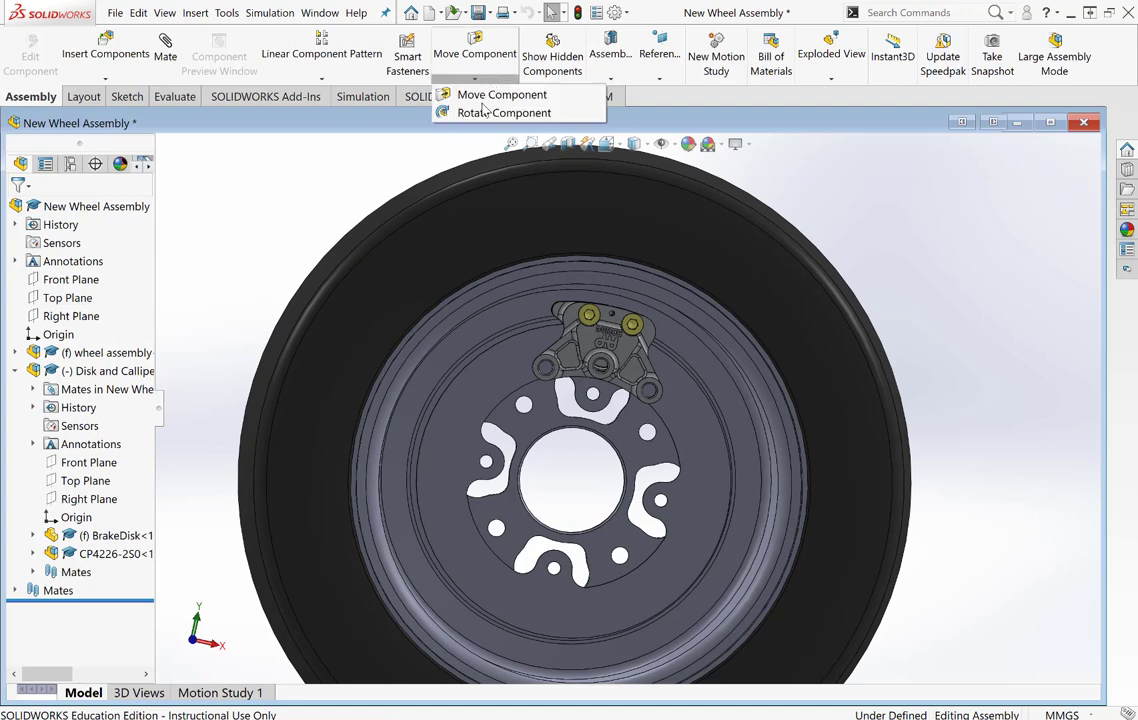
left_click(478, 113)
mouse_move(600, 600)
left_mouse_down()
mouse_move(686, 600)
mouse_move(728, 472)
mouse_move(696, 409)
mouse_move(742, 457)
mouse_move(733, 395)
left_mouse_up()
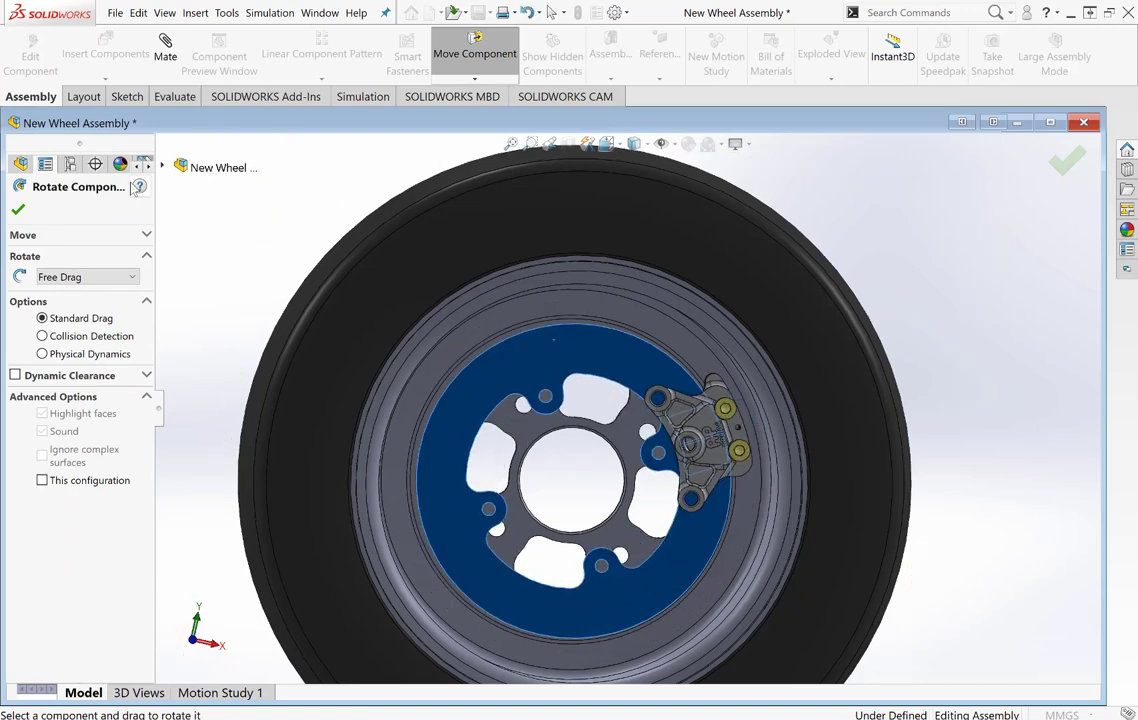
left_click(19, 209)
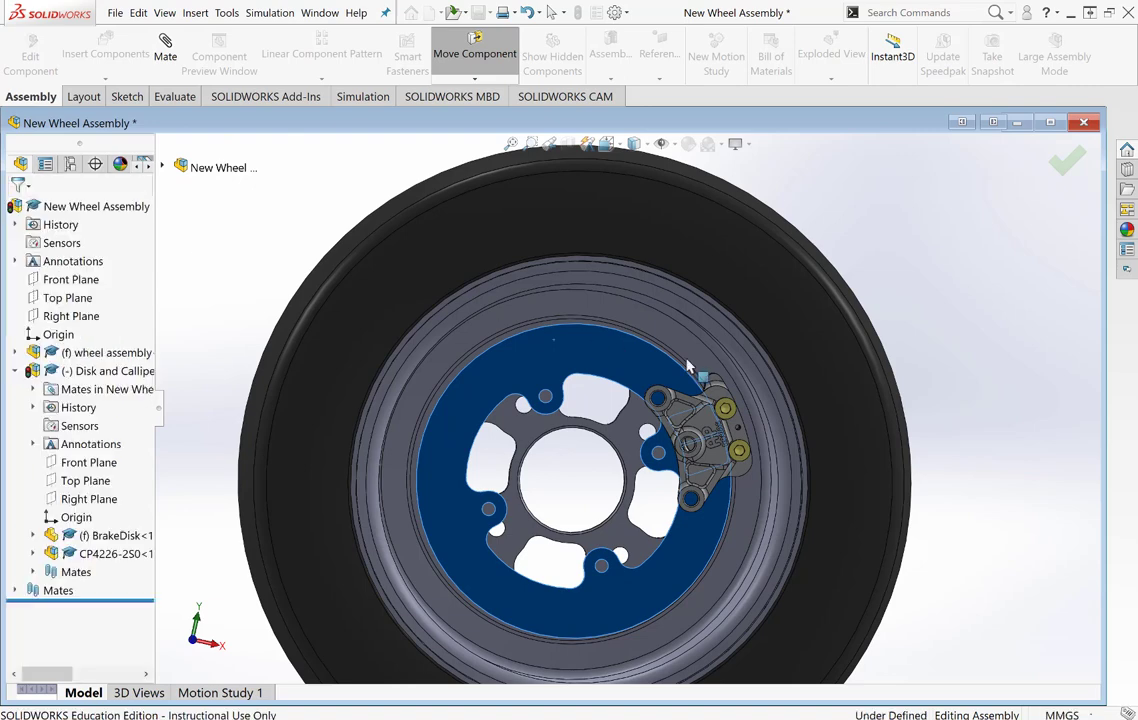
scroll(795, 447, "up", 3)
mouse_move(914, 315)
middle_mouse_down()
mouse_move(950, 356)
mouse_move(975, 340)
mouse_move(775, 272)
middle_mouse_up()
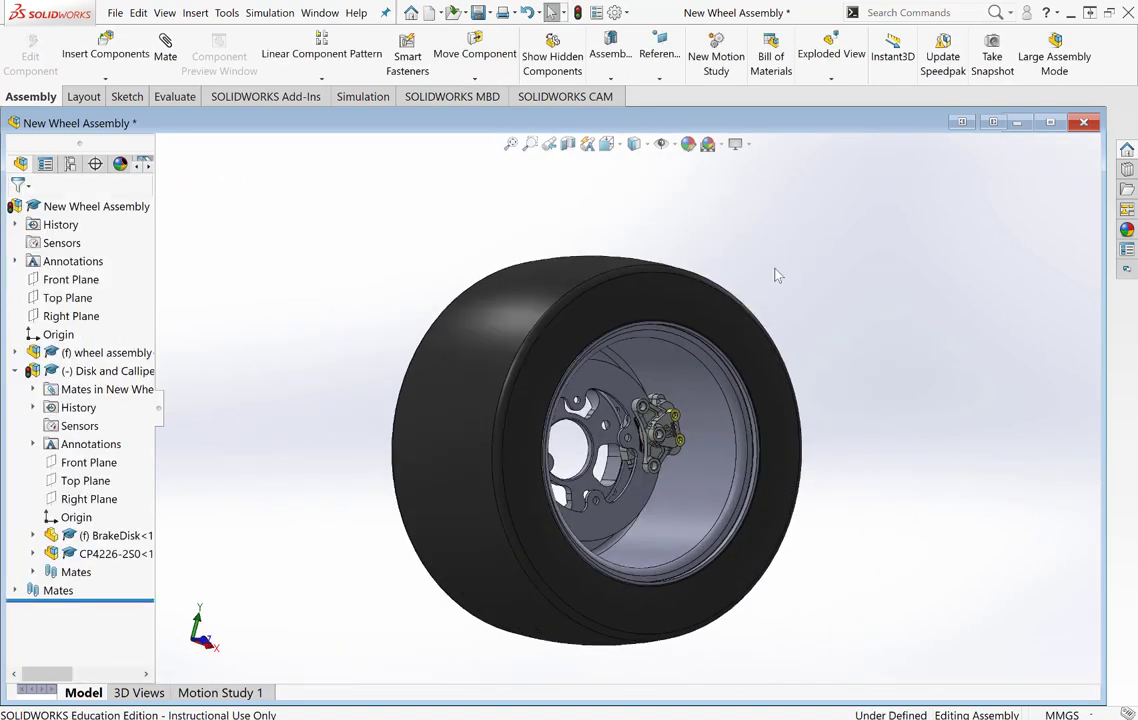
Save the New Wheel Assembly using 'Rebuild and save the document (recommended)'.
left_click(115, 12)
left_click(150, 181)
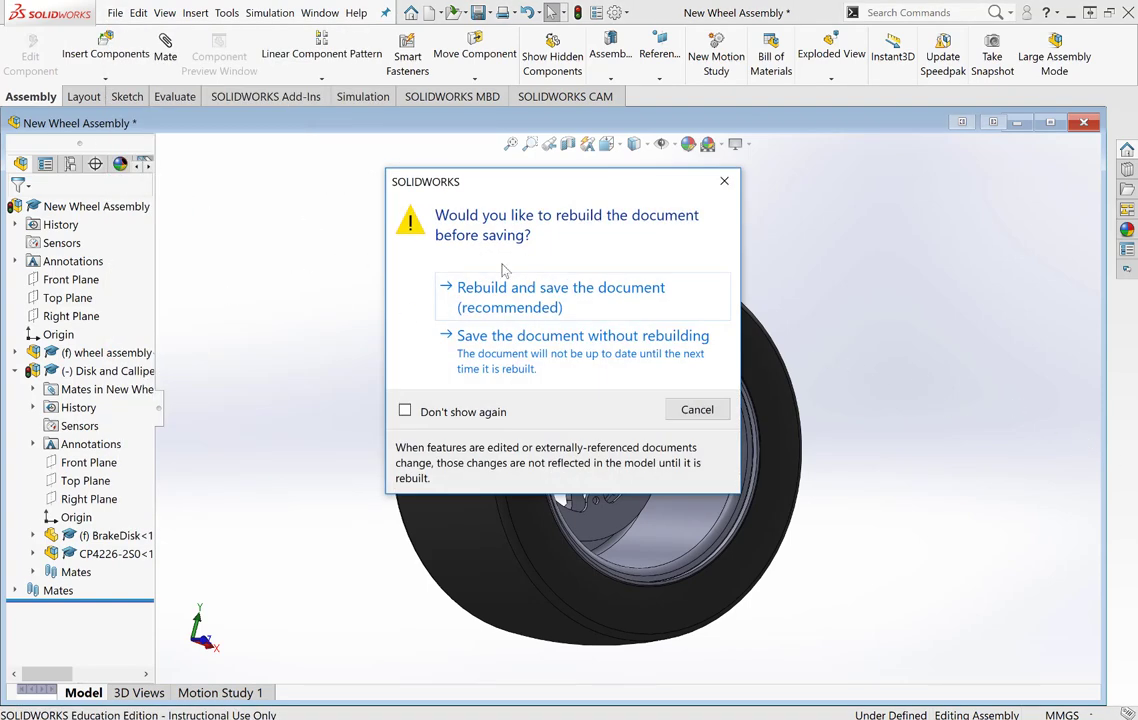
left_click(505, 305)
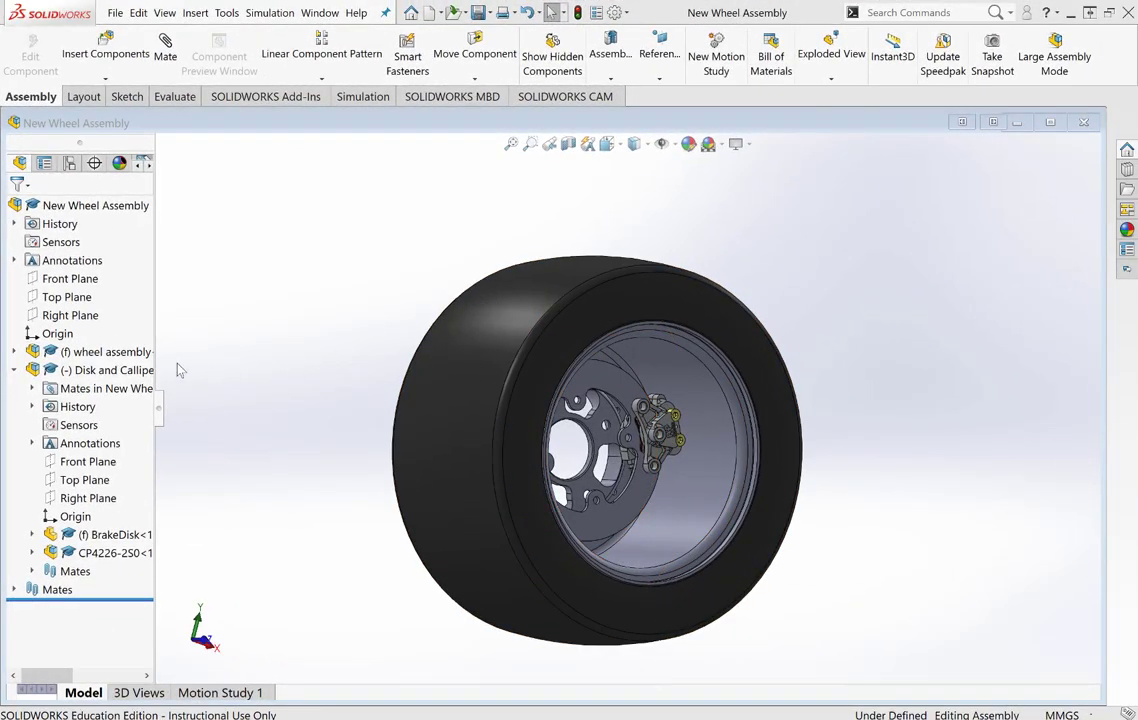
Select BrakeDisk within Disk and Callipers and call up its menu to open the part alone.
left_click(14, 370)
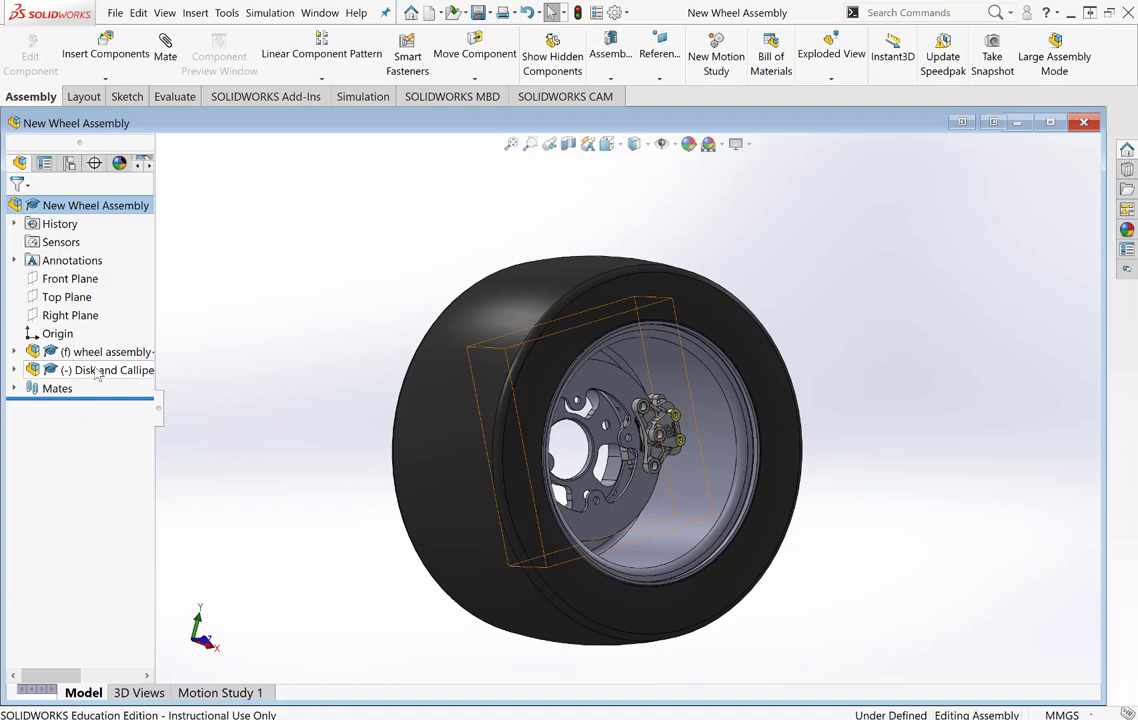
left_click(96, 371)
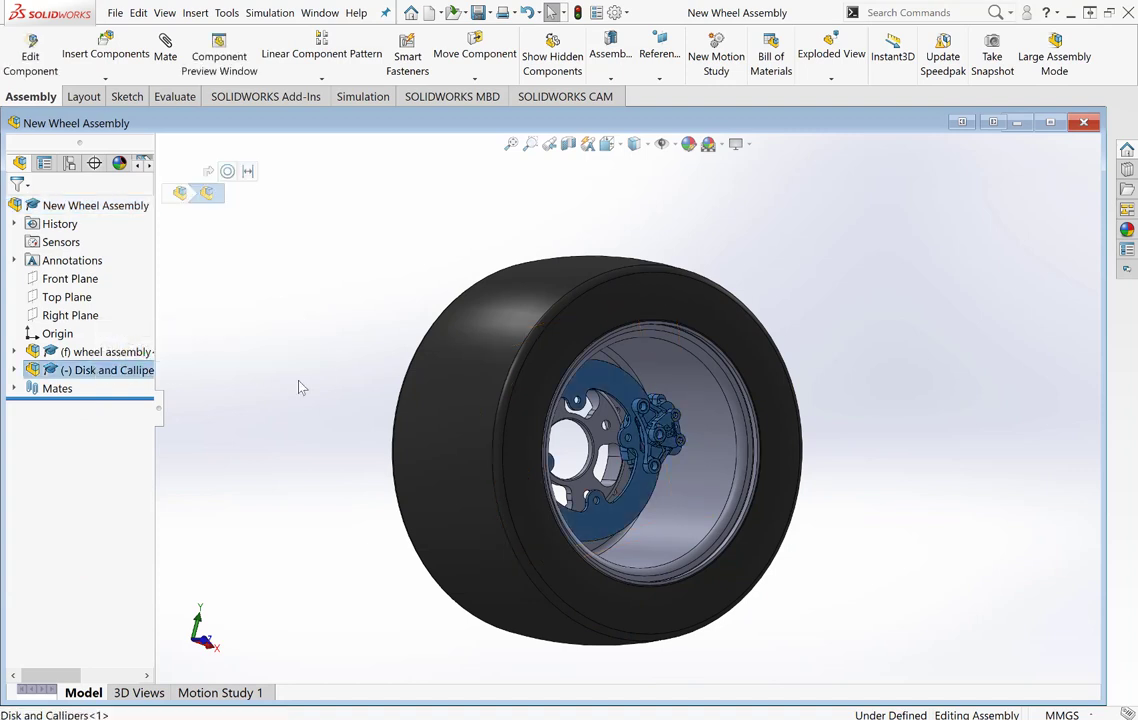
left_click(300, 386)
left_click(618, 390)
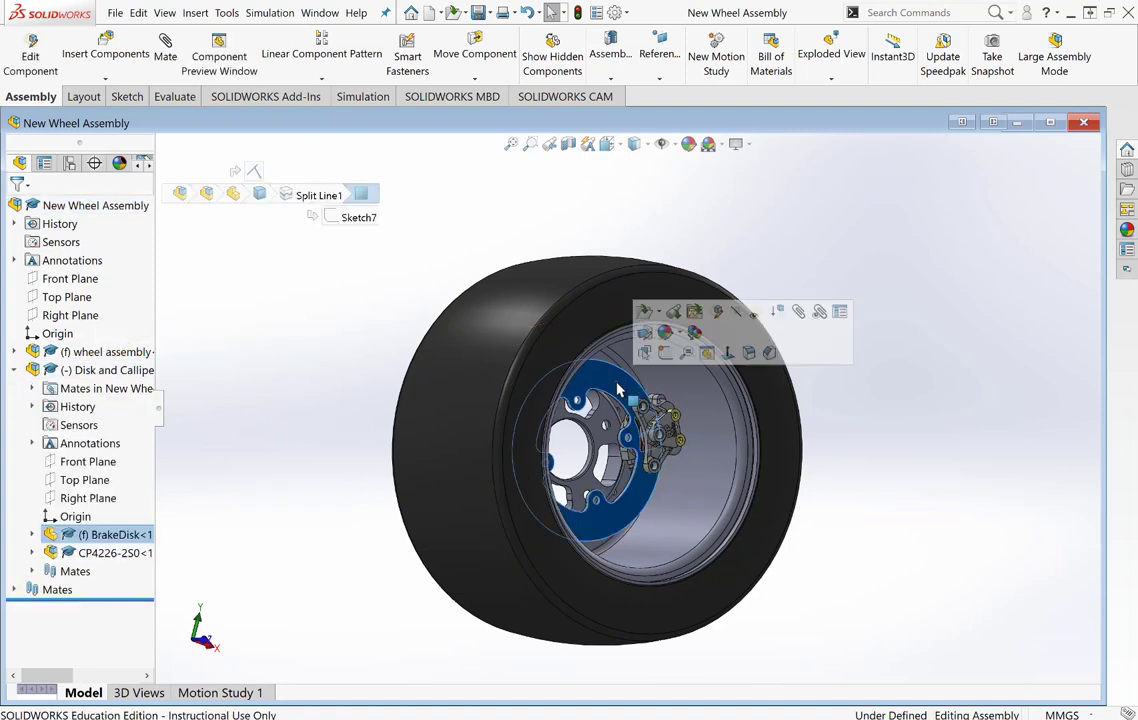
right_click(618, 390)
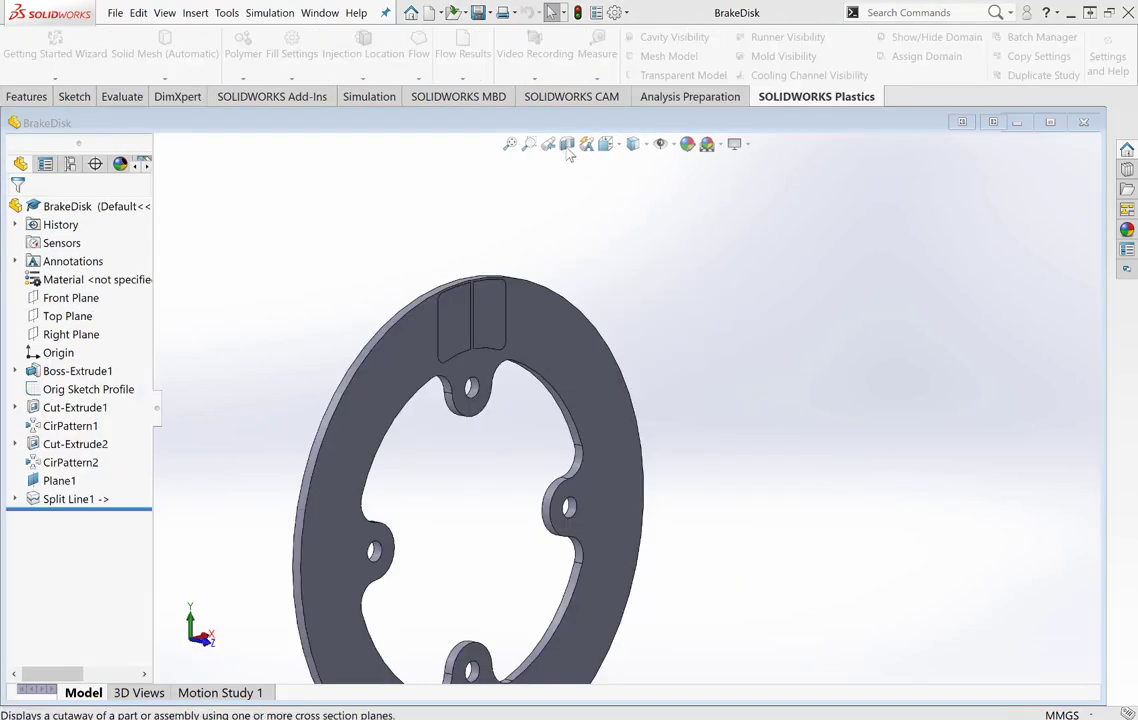
Open the BrakeDisk part, turn it to face front, and create a static study named Static 1.
left_click(510, 143)
mouse_move(588, 317)
middle_mouse_down()
mouse_move(719, 315)
mouse_move(696, 290)
mouse_move(627, 280)
mouse_move(859, 305)
mouse_move(681, 307)
mouse_move(692, 292)
mouse_move(762, 406)
middle_mouse_up()
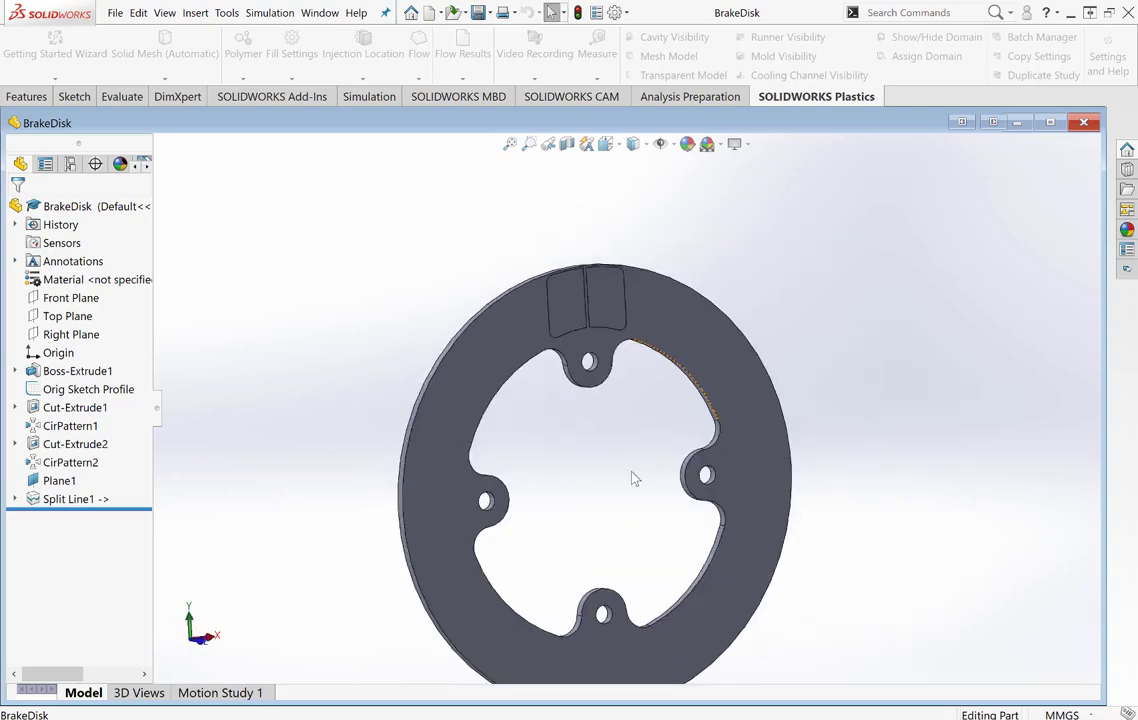
middle_click_drag(633, 478, 633, 478)
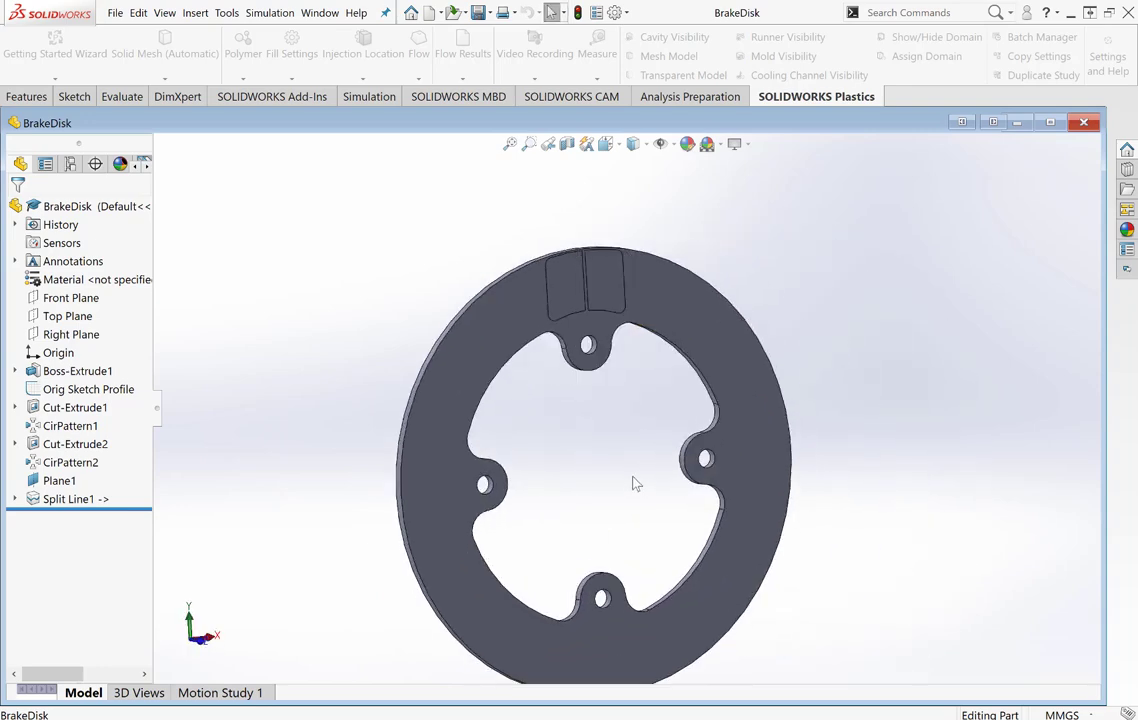
left_click(262, 13)
left_click(300, 40)
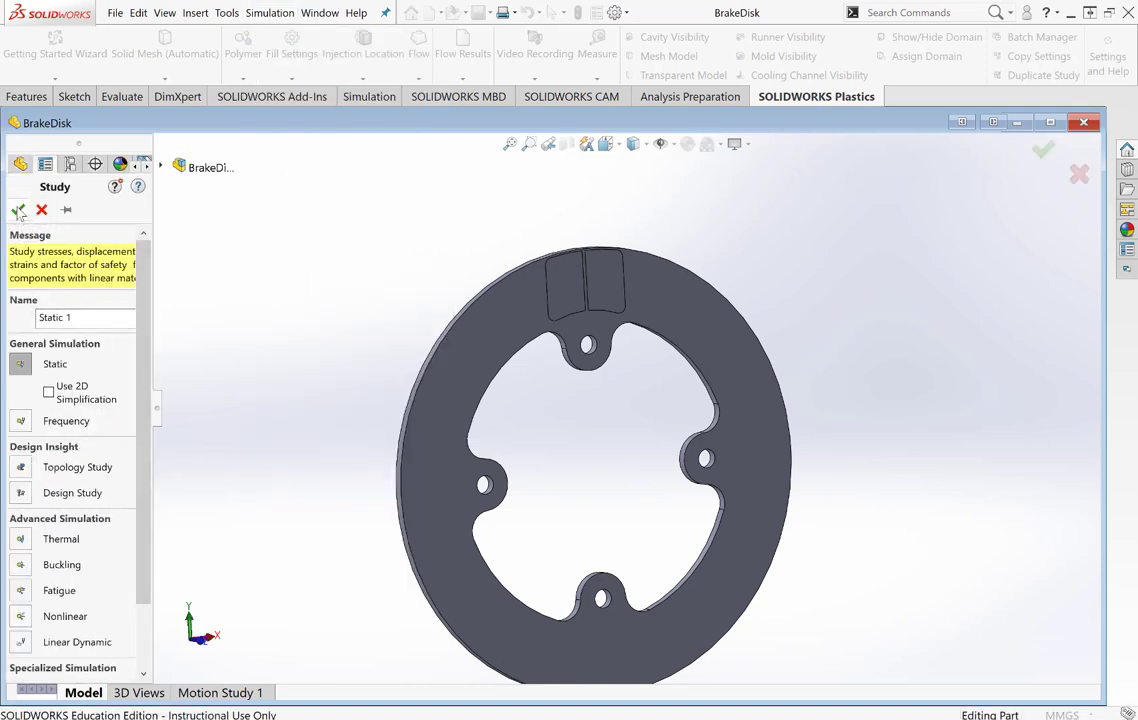
left_click(18, 210)
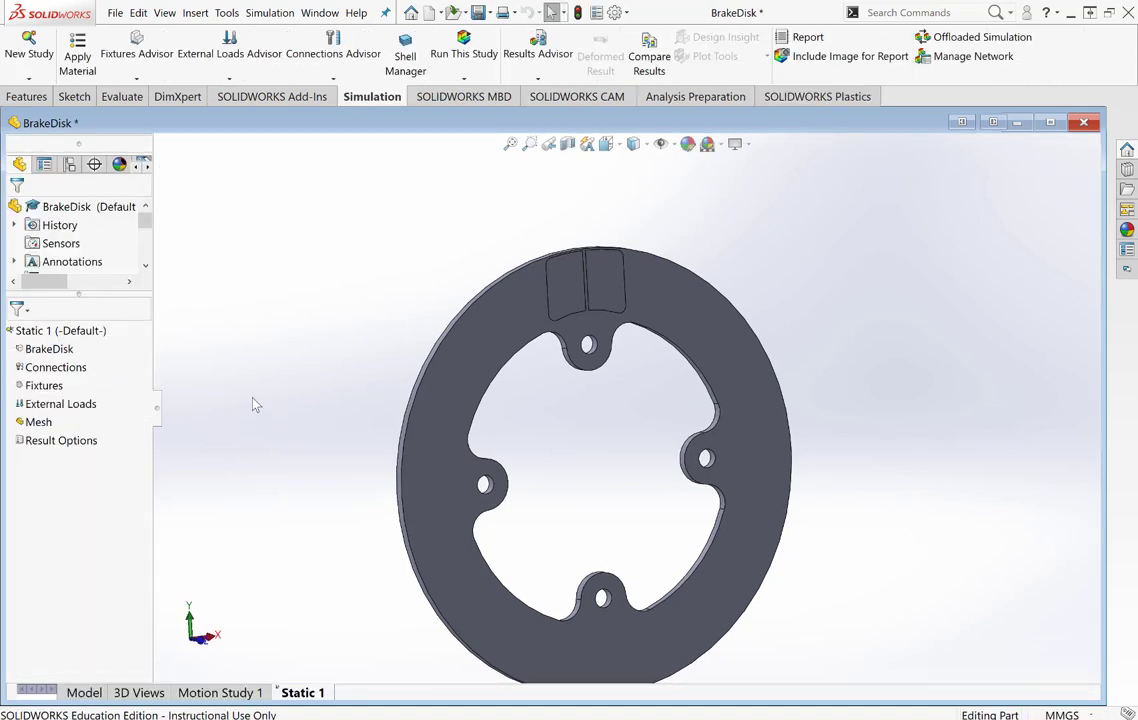
left_click(45, 350)
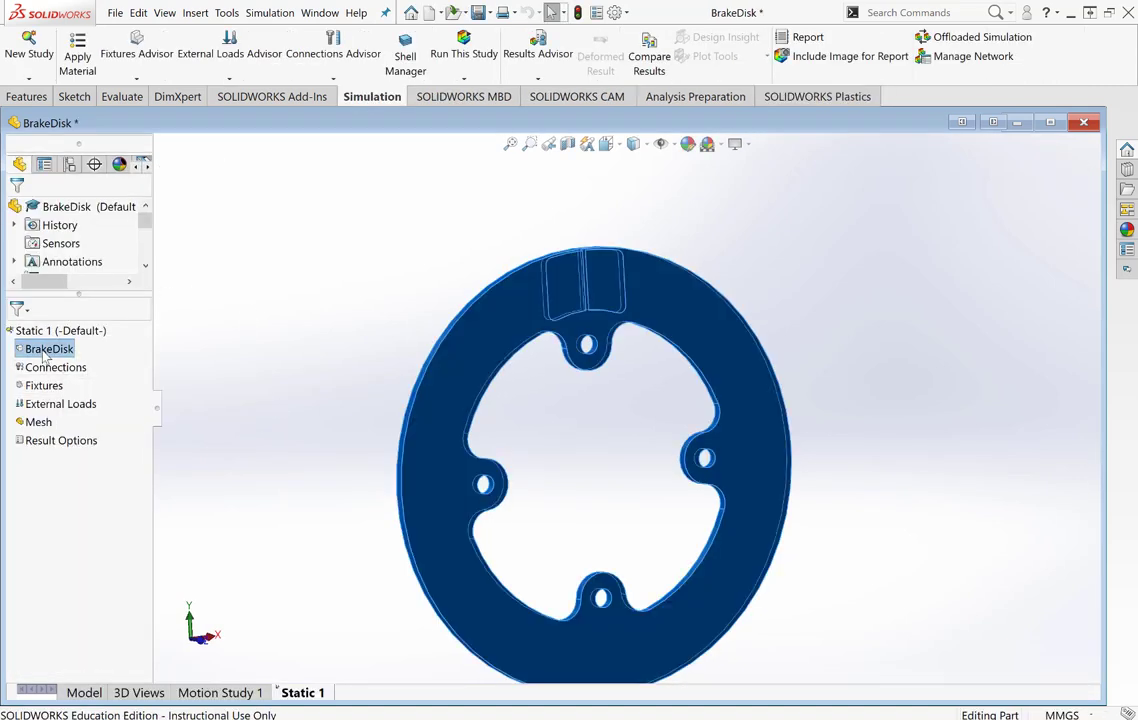
Assign Gray Cast Iron (SN) from the Iron library to the BrakeDisk body.
right_click(45, 352)
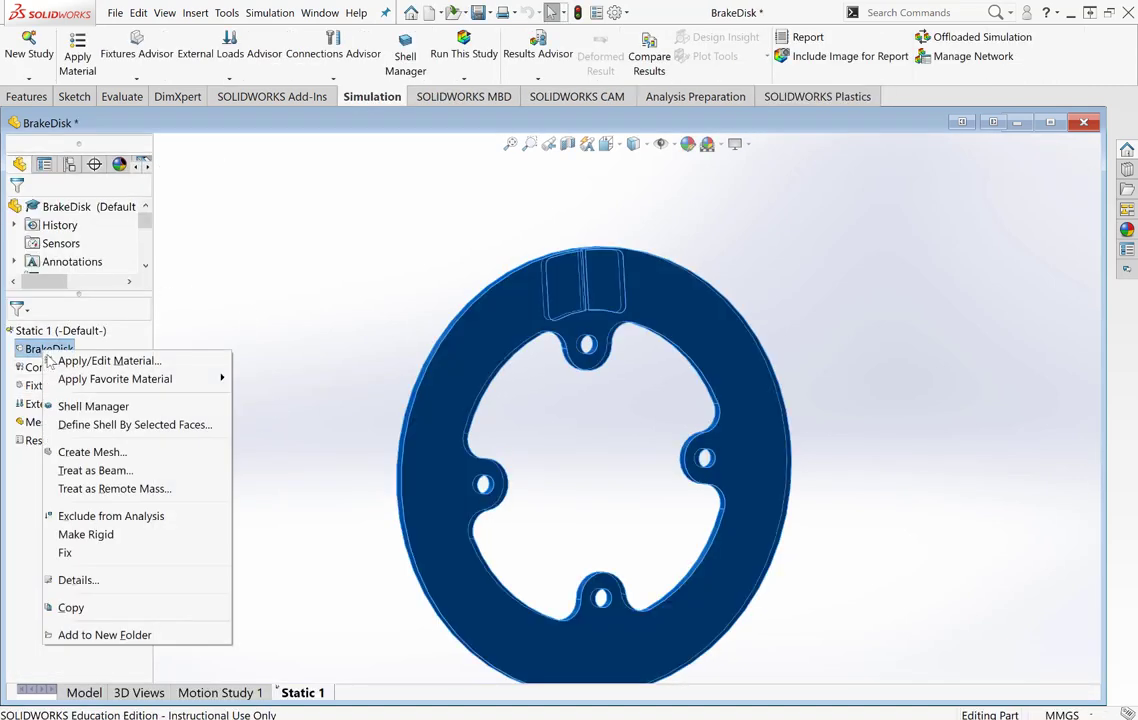
left_click(108, 361)
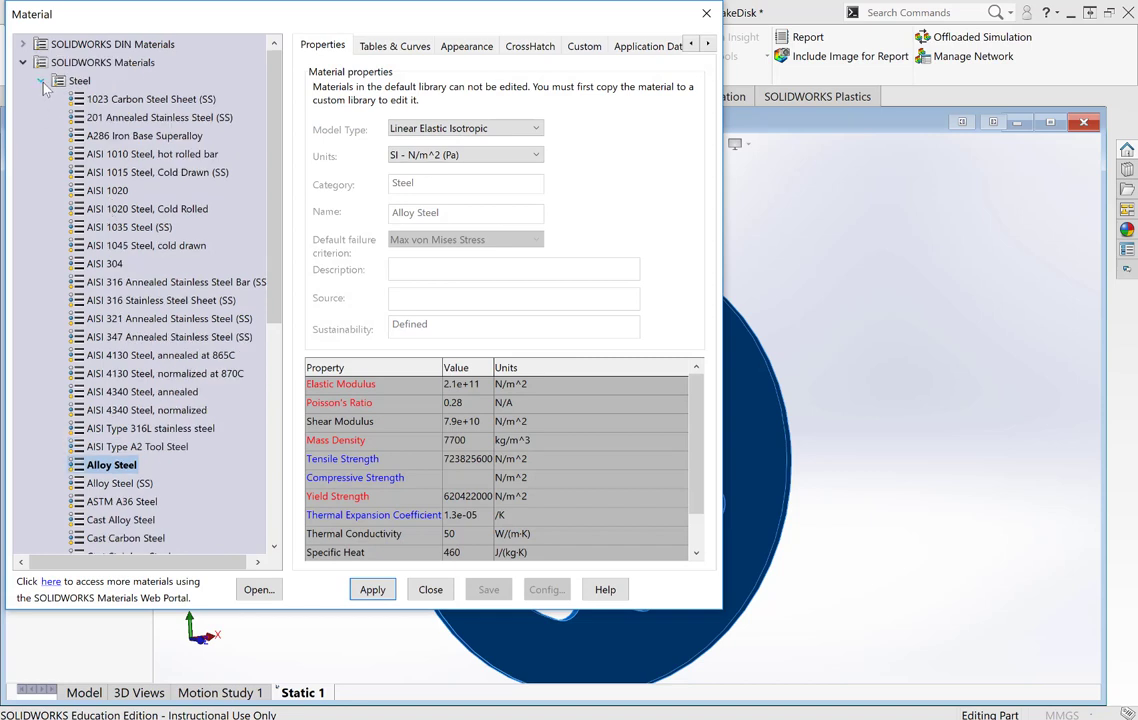
left_click(41, 82)
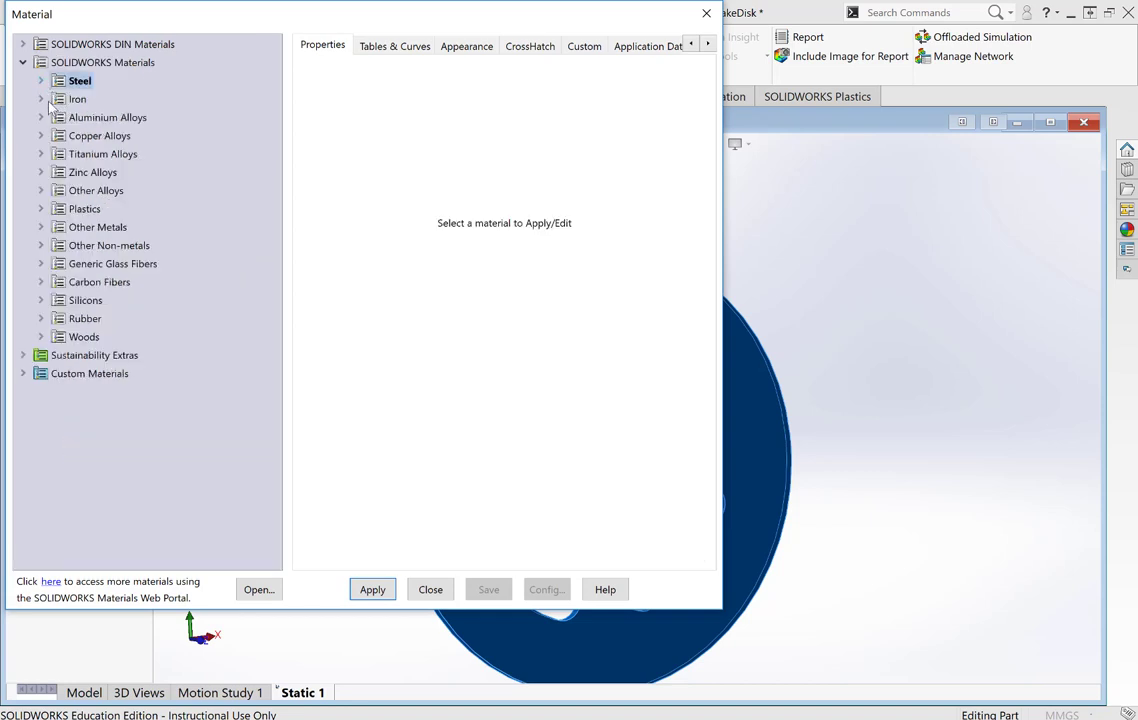
left_click(41, 100)
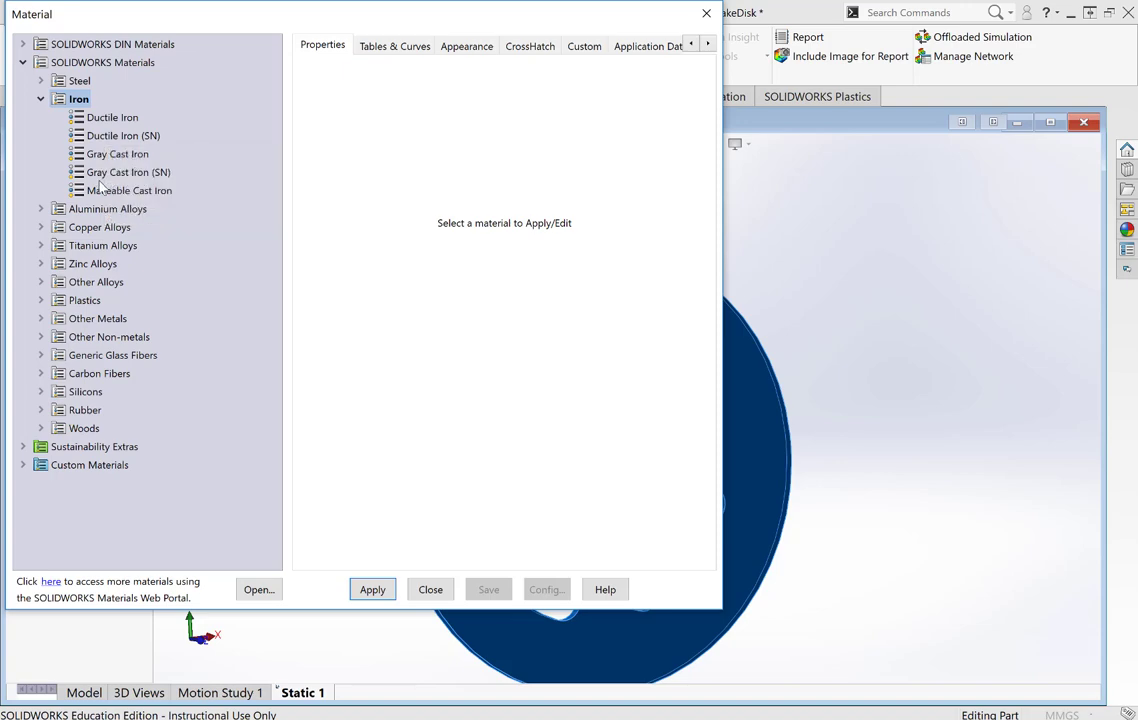
left_click(110, 174)
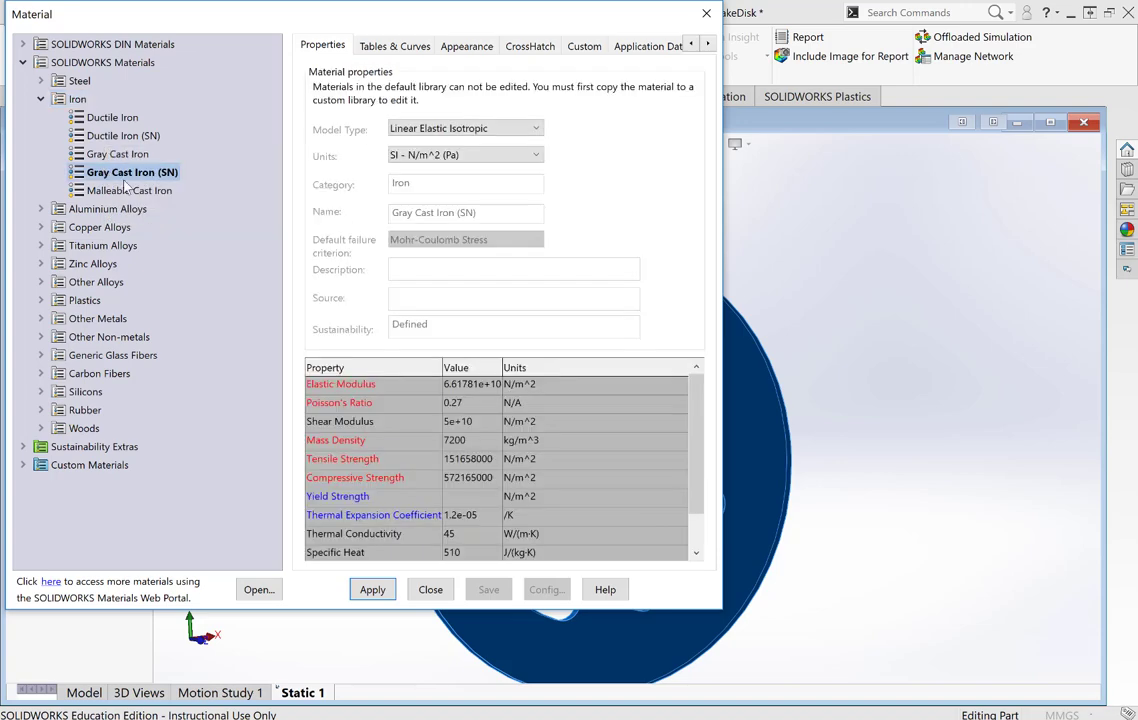
left_click(372, 589)
left_click(430, 589)
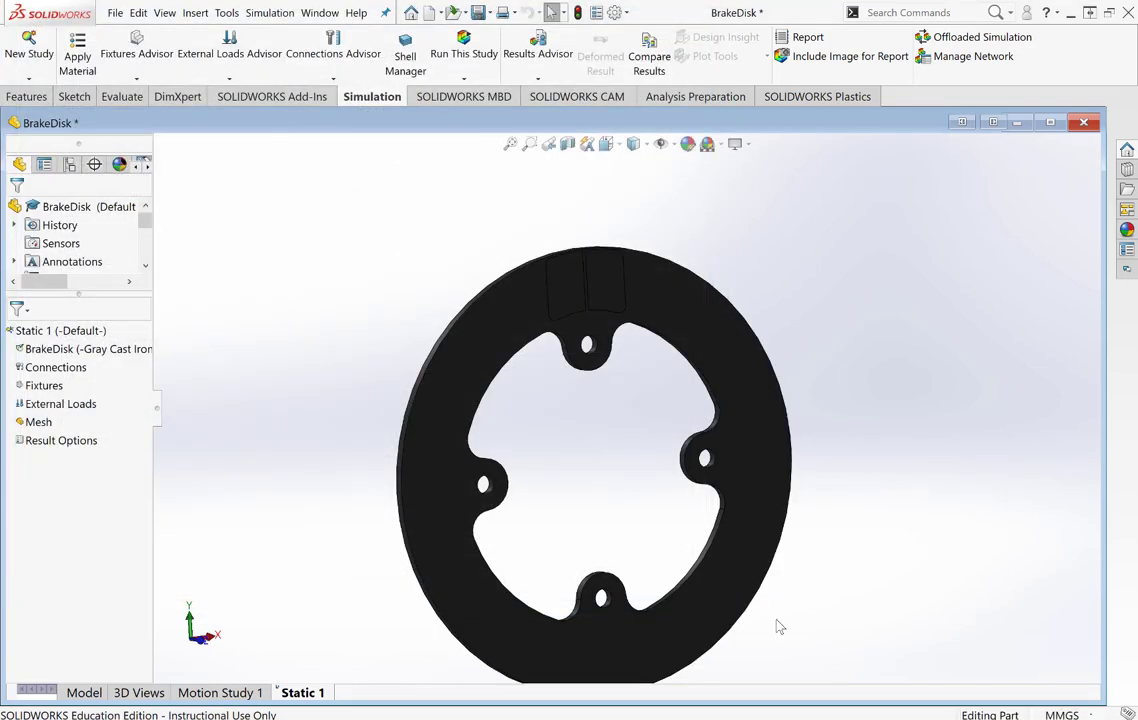
Start a Fixed Geometry fixture and select the top and right bolt-hole inner faces.
left_click(512, 146)
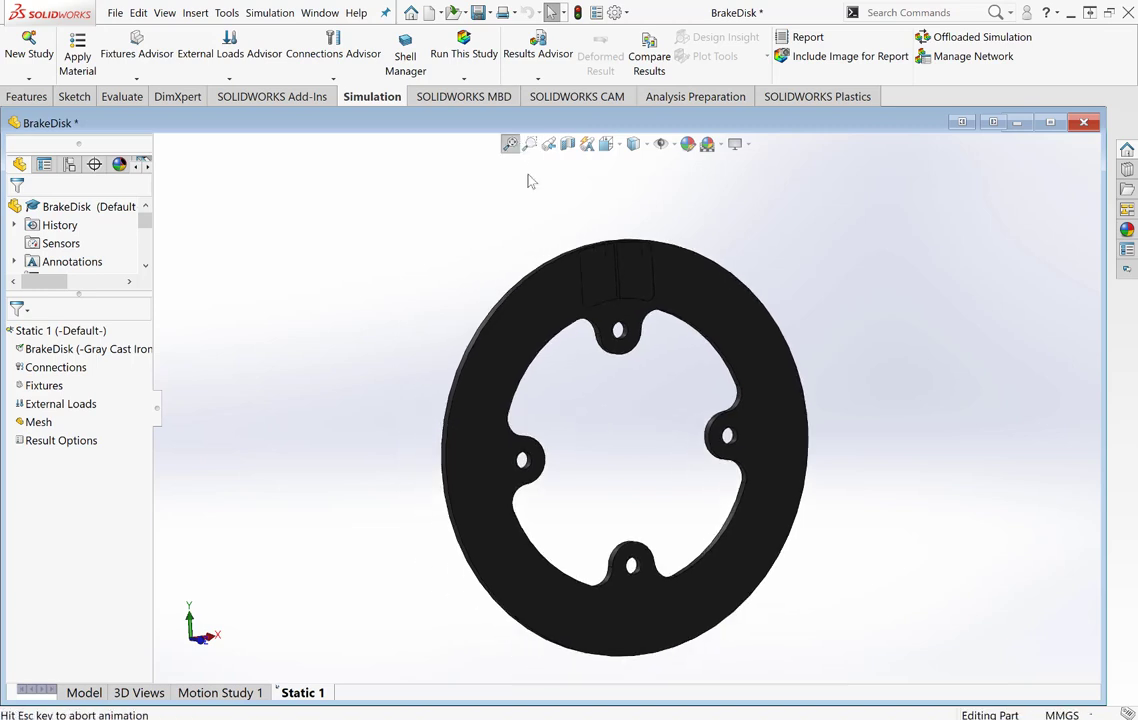
right_click(58, 385)
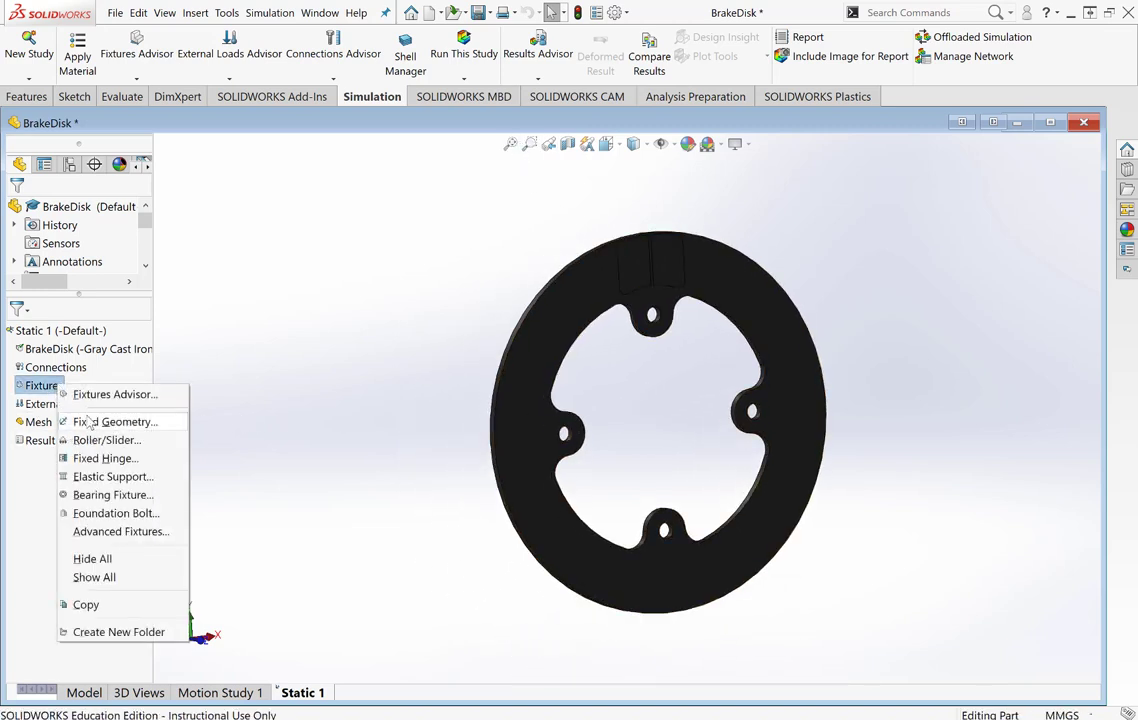
left_click(94, 422)
scroll(642, 355, "down", 4)
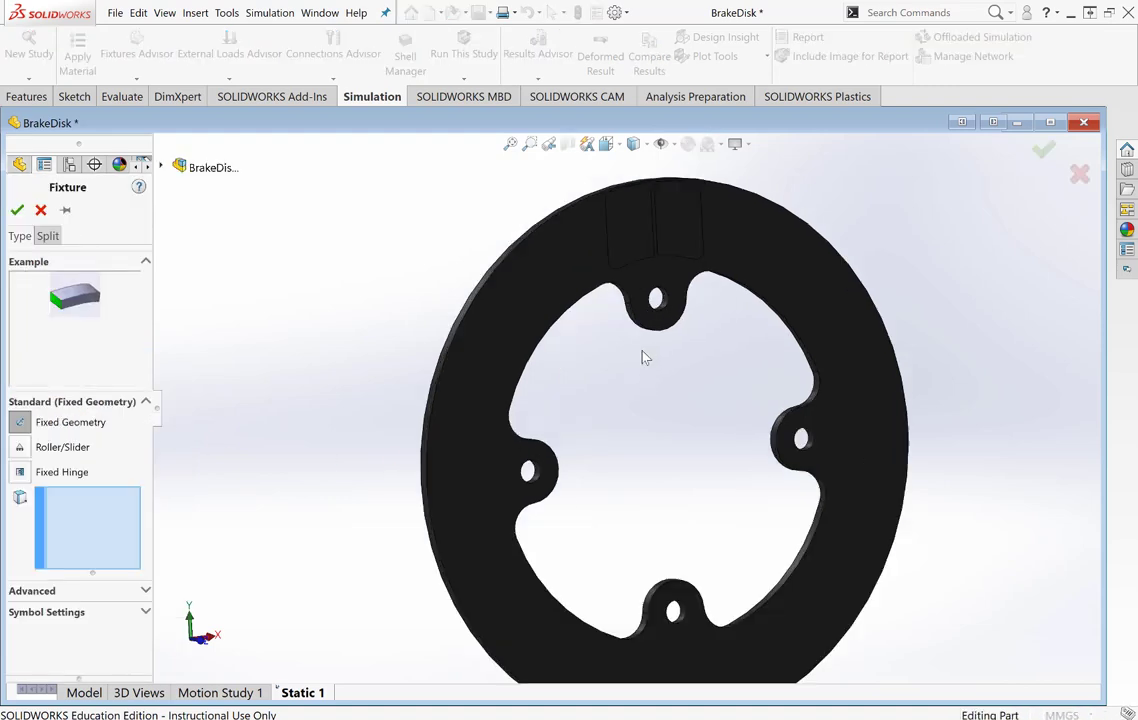
scroll(645, 330, "down", 2)
scroll(643, 330, "down", 3)
left_click(712, 255)
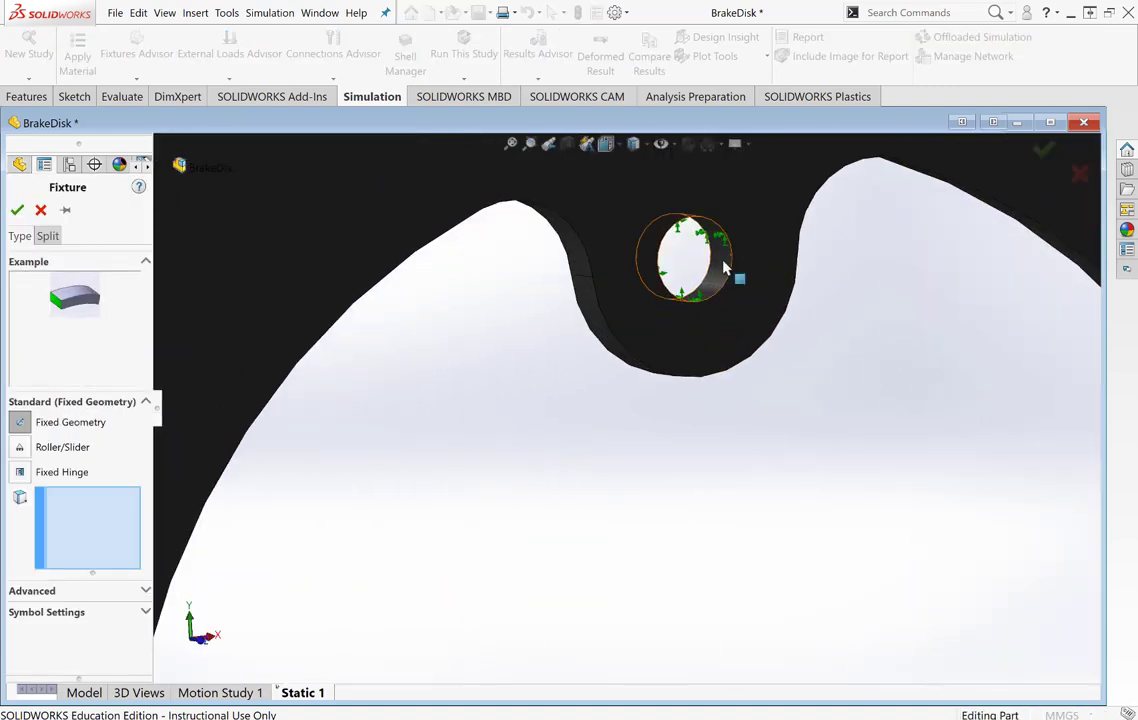
scroll(880, 450, "up", 5)
scroll(795, 590, "down", 2)
scroll(805, 560, "down", 3)
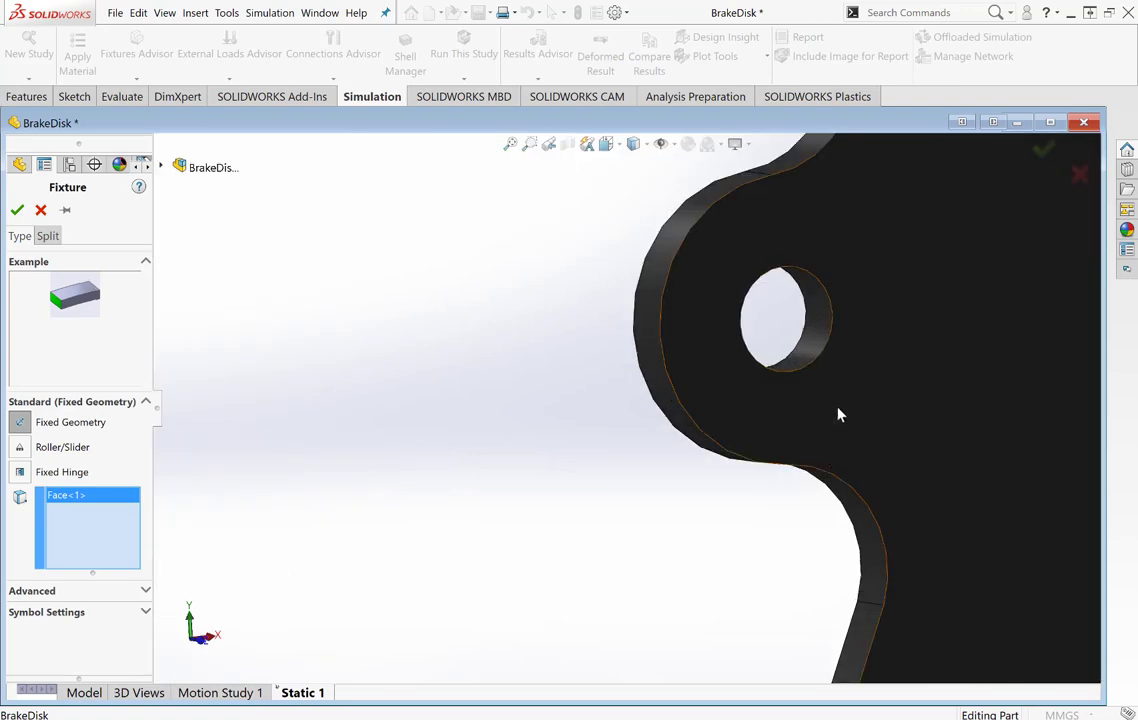
left_click(818, 312)
Add the lower and left bolt-hole inner faces and confirm the fixture.
scroll(653, 566, "up", 2)
scroll(493, 589, "up", 3)
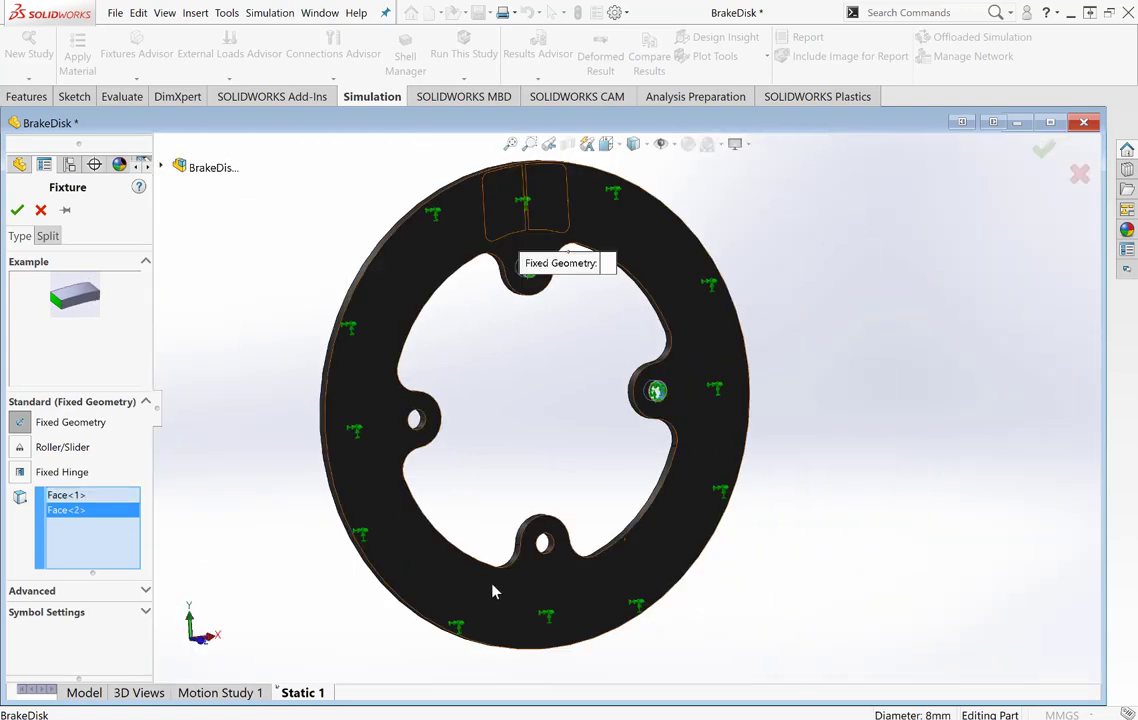
scroll(586, 503, "down", 3)
scroll(586, 503, "down", 2)
left_click(828, 270)
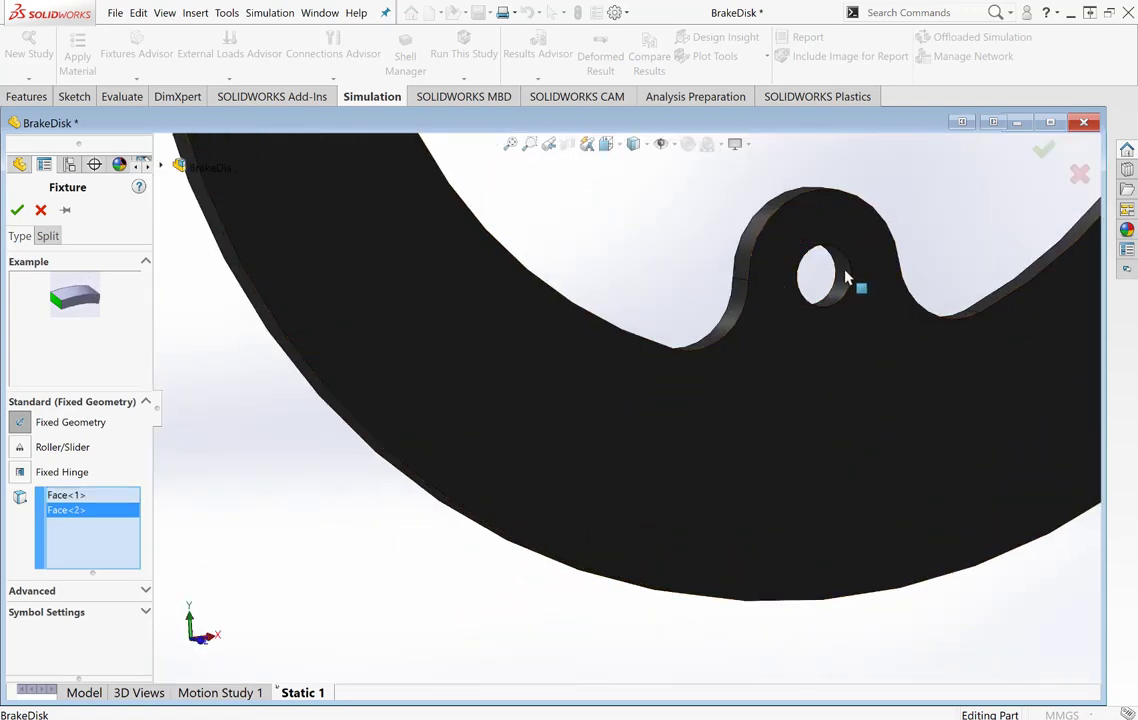
scroll(600, 258, "up", 3)
scroll(601, 258, "up", 3)
scroll(598, 285, "down", 3)
scroll(610, 365, "down", 2)
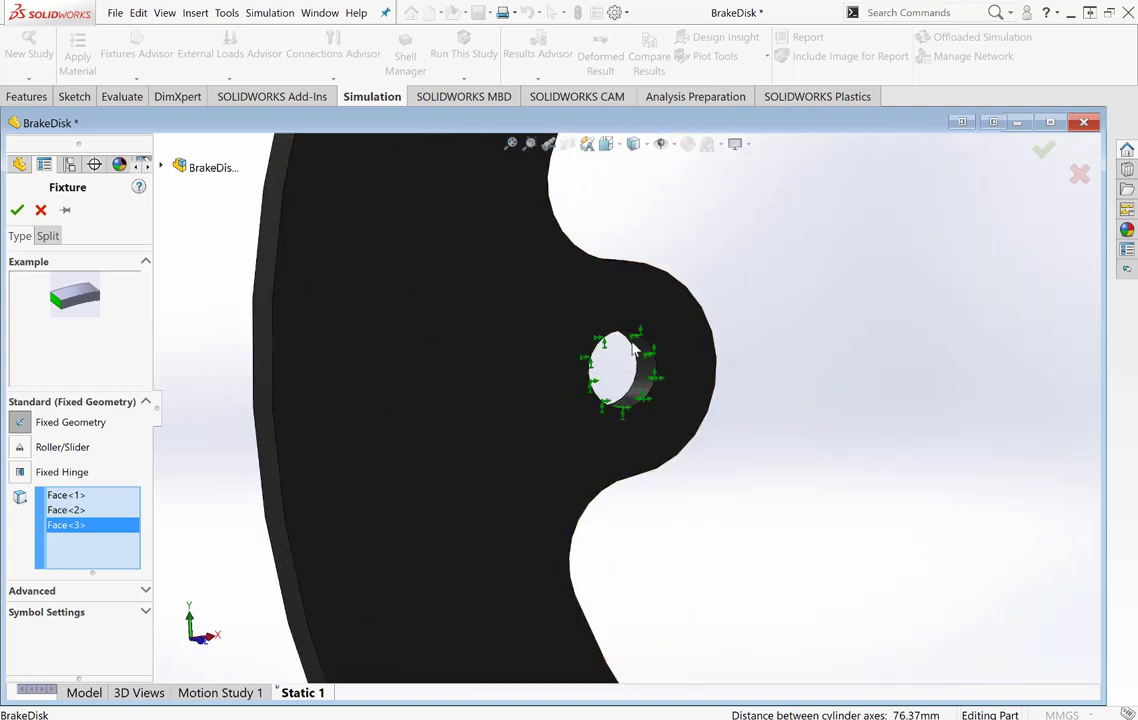
left_click(638, 348)
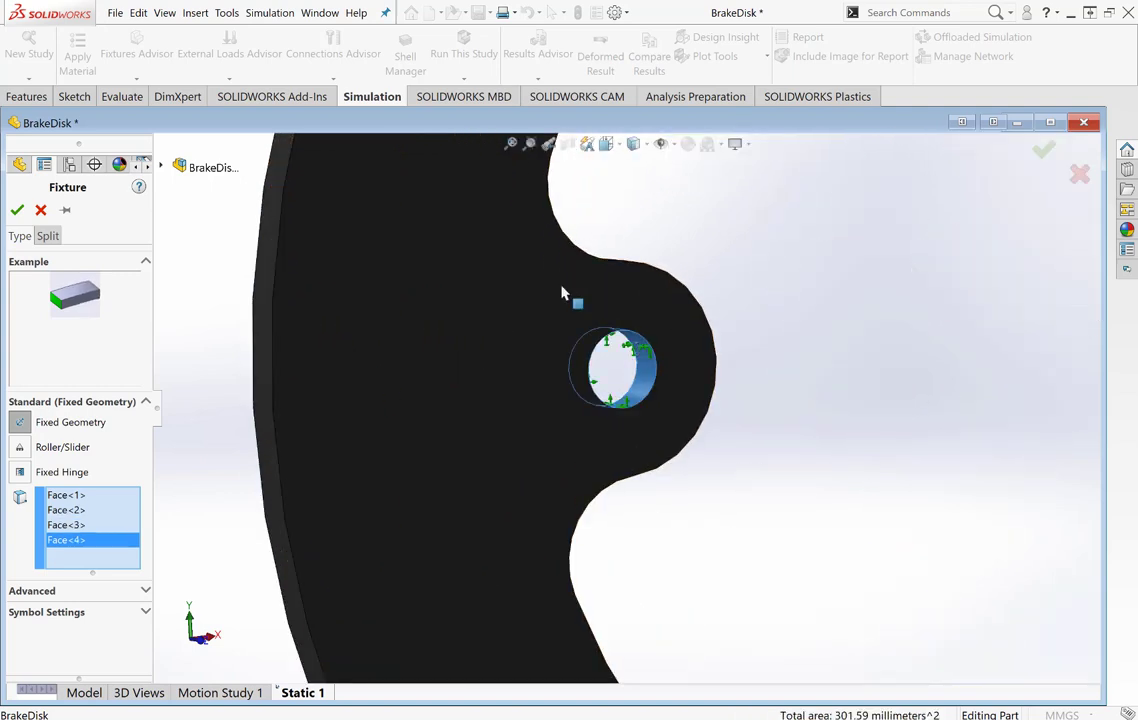
left_click(17, 209)
scroll(826, 407, "up", 3)
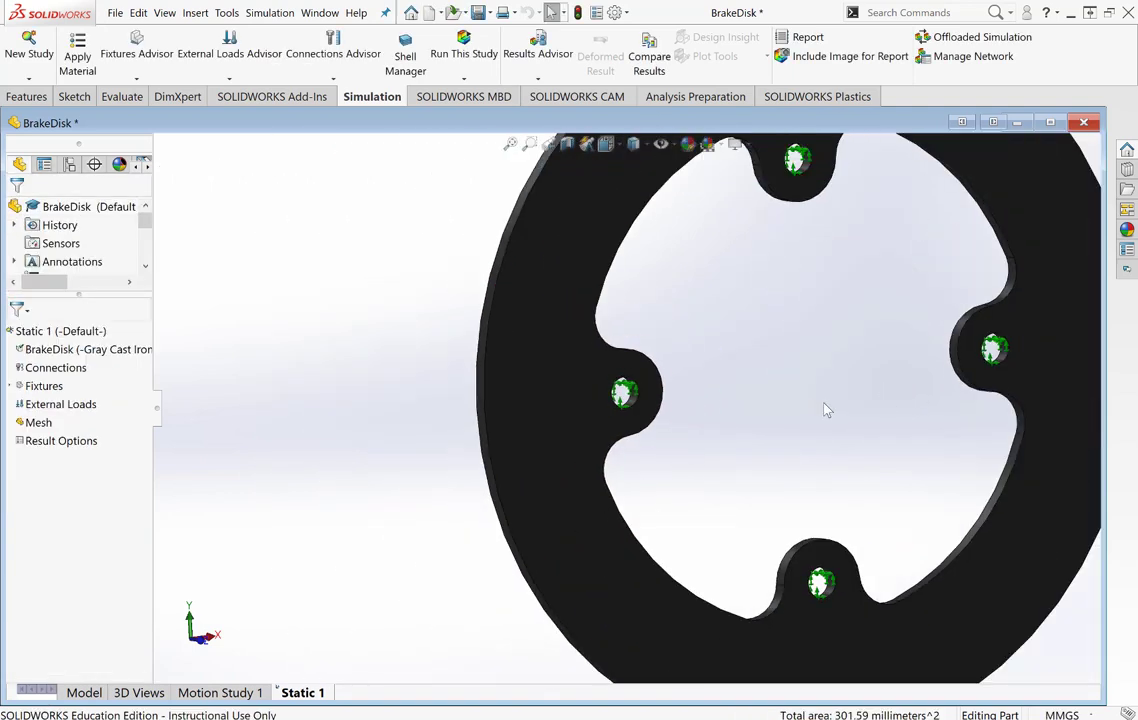
scroll(825, 409, "up", 1)
scroll(826, 409, "up", 2)
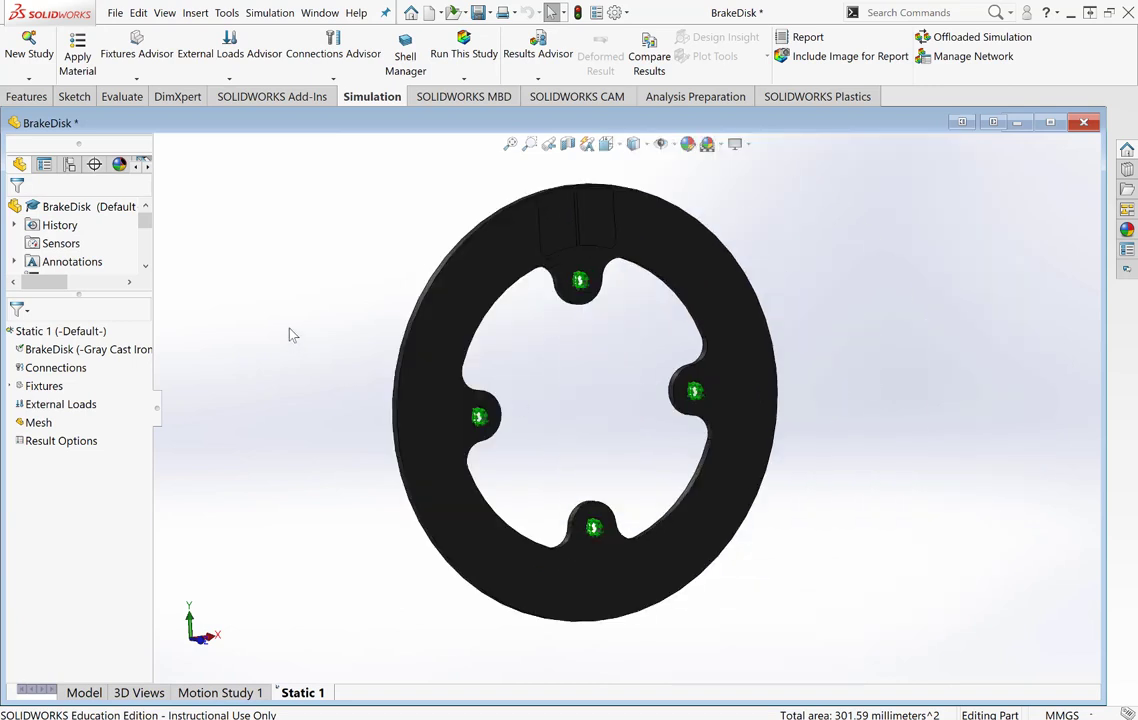
Start a torque load and select the four brake pad faces.
right_click(37, 412)
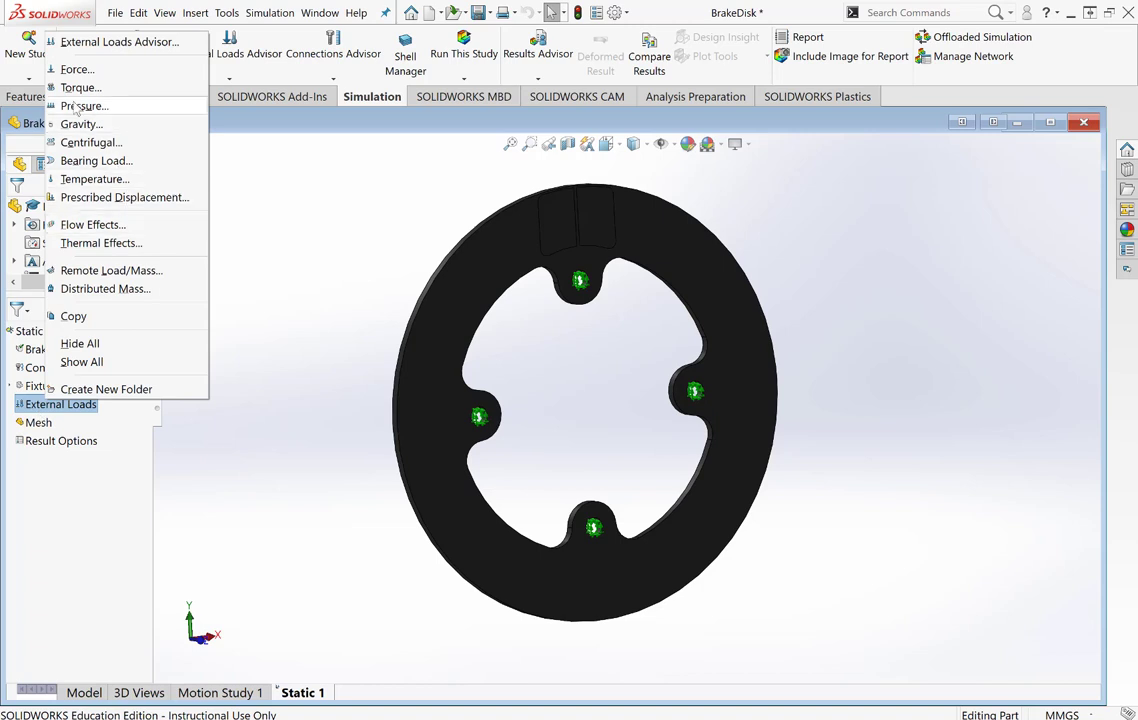
key("Escape")
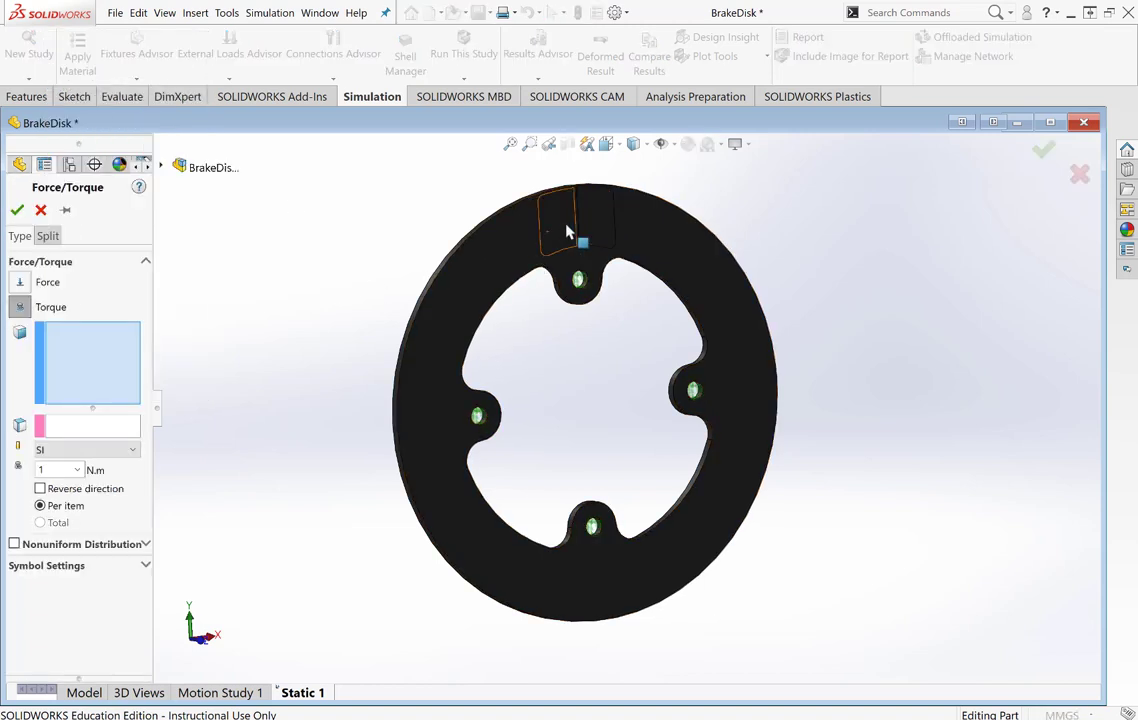
left_click(598, 226)
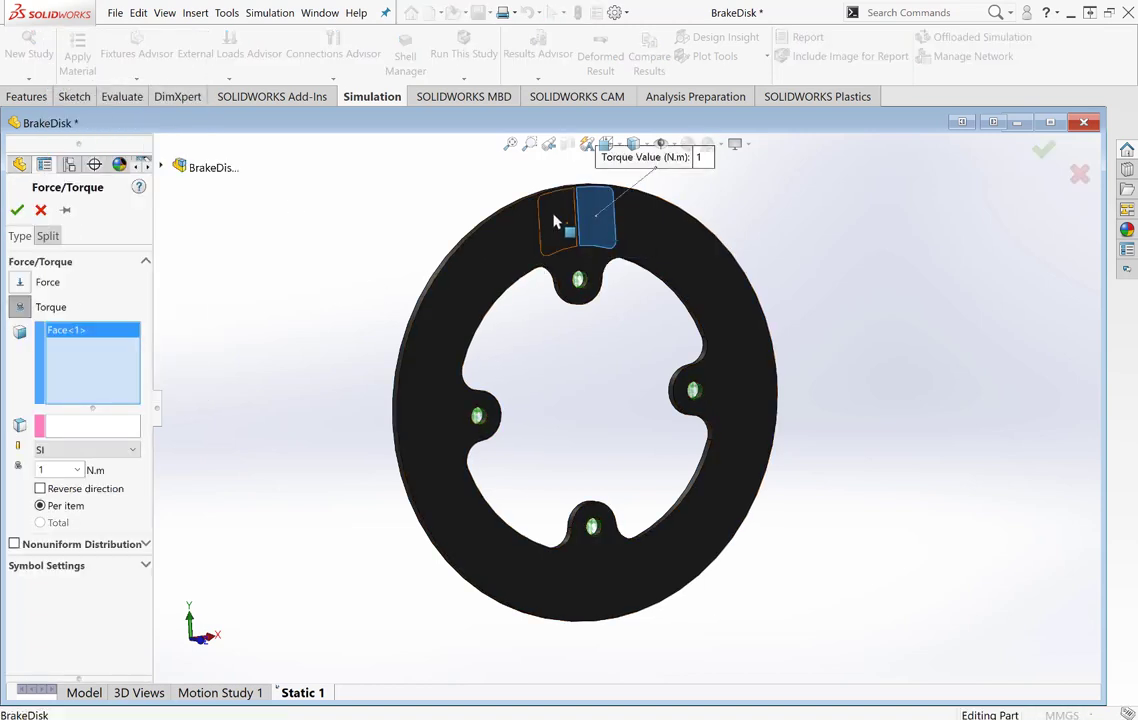
left_click(555, 221)
middle_click_drag(555, 221, 615, 254)
scroll(549, 228, "down", 3)
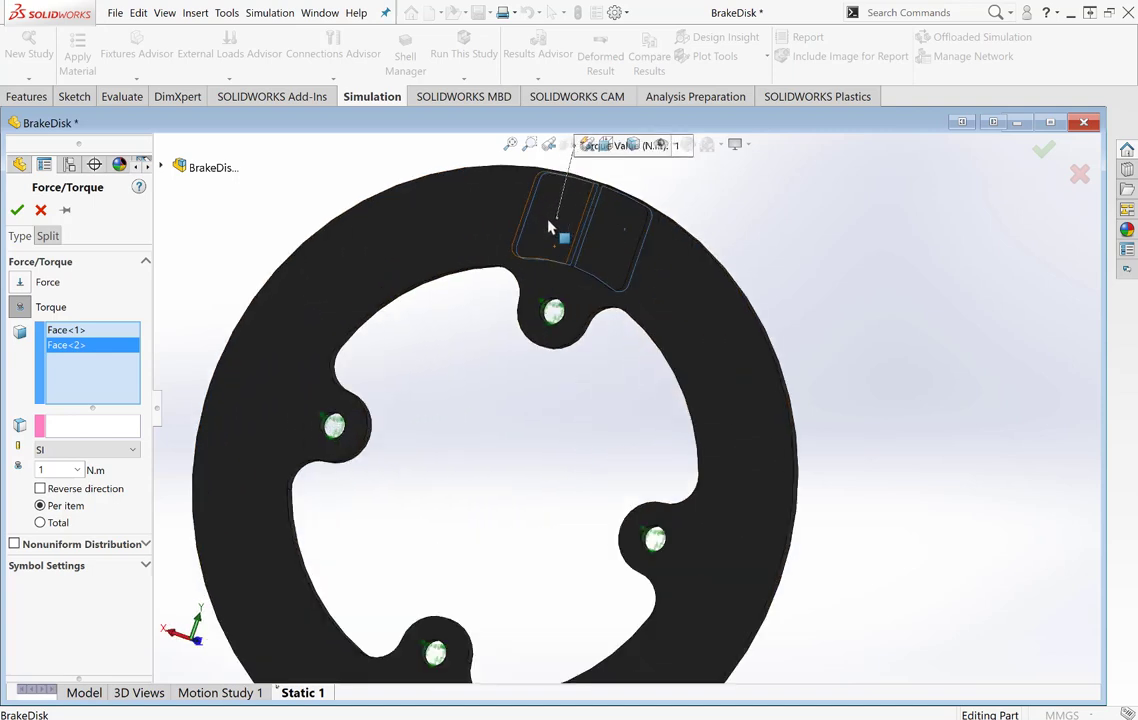
scroll(549, 228, "down", 2)
left_click(553, 244)
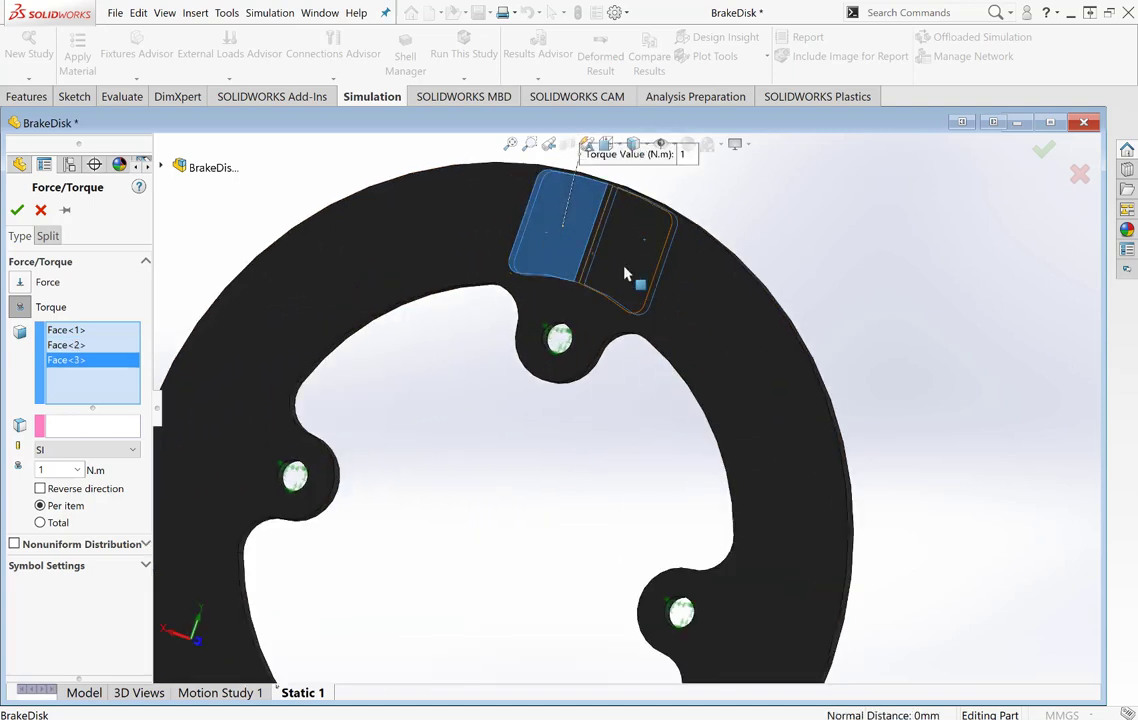
left_click(625, 274)
scroll(600, 318, "up", 3)
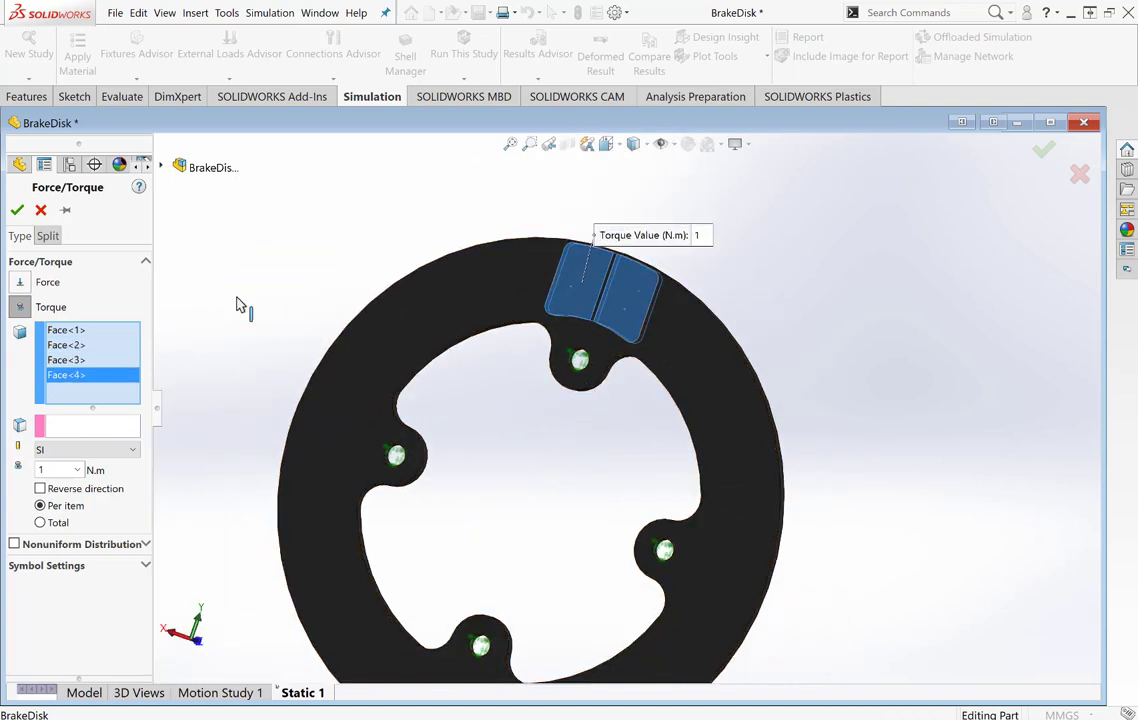
Use the outer rim face as the torque axis and apply 155 N·m as a total.
left_click(85, 429)
scroll(625, 371, "up", 3)
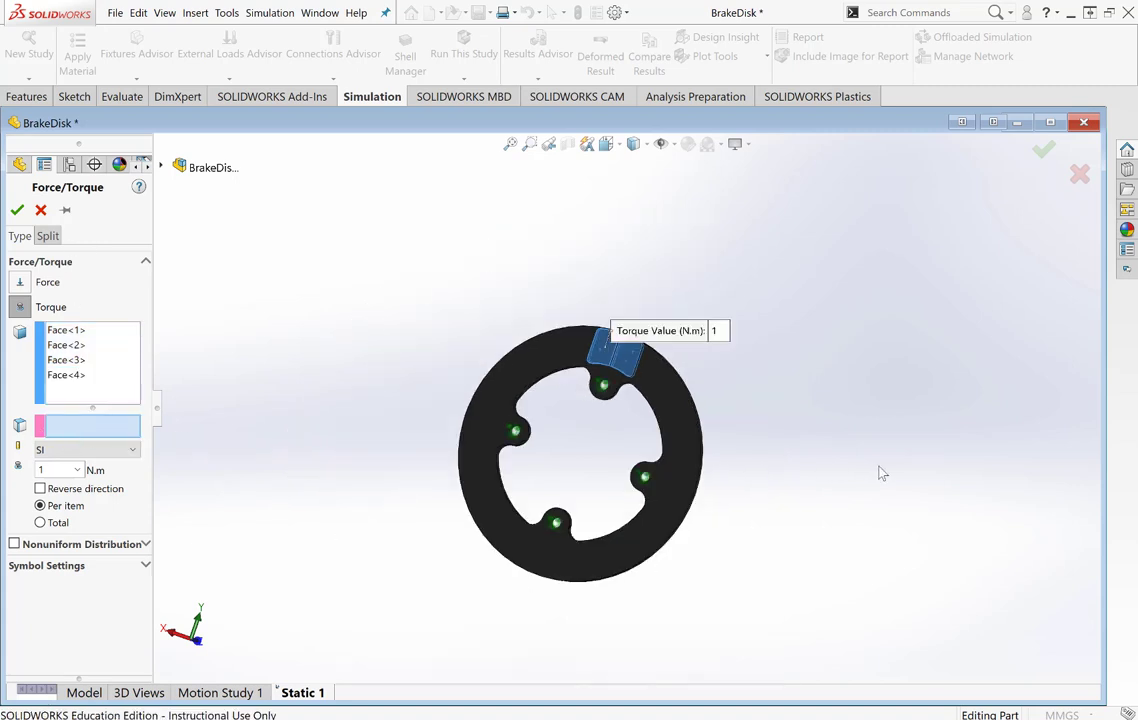
scroll(803, 426, "down", 3)
scroll(580, 428, "up", 3)
scroll(548, 284, "down", 1)
middle_click_drag(614, 326, 577, 402)
scroll(580, 402, "down", 3)
scroll(525, 347, "down", 2)
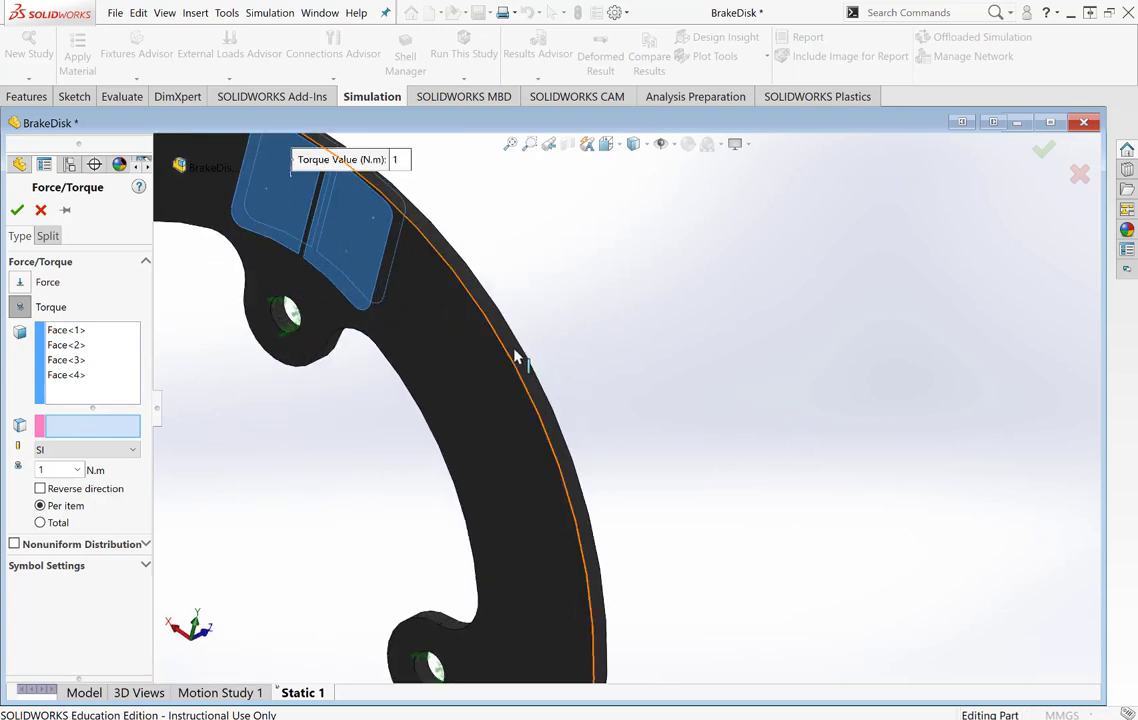
left_click(520, 354)
scroll(310, 403, "up", 5)
type("55")
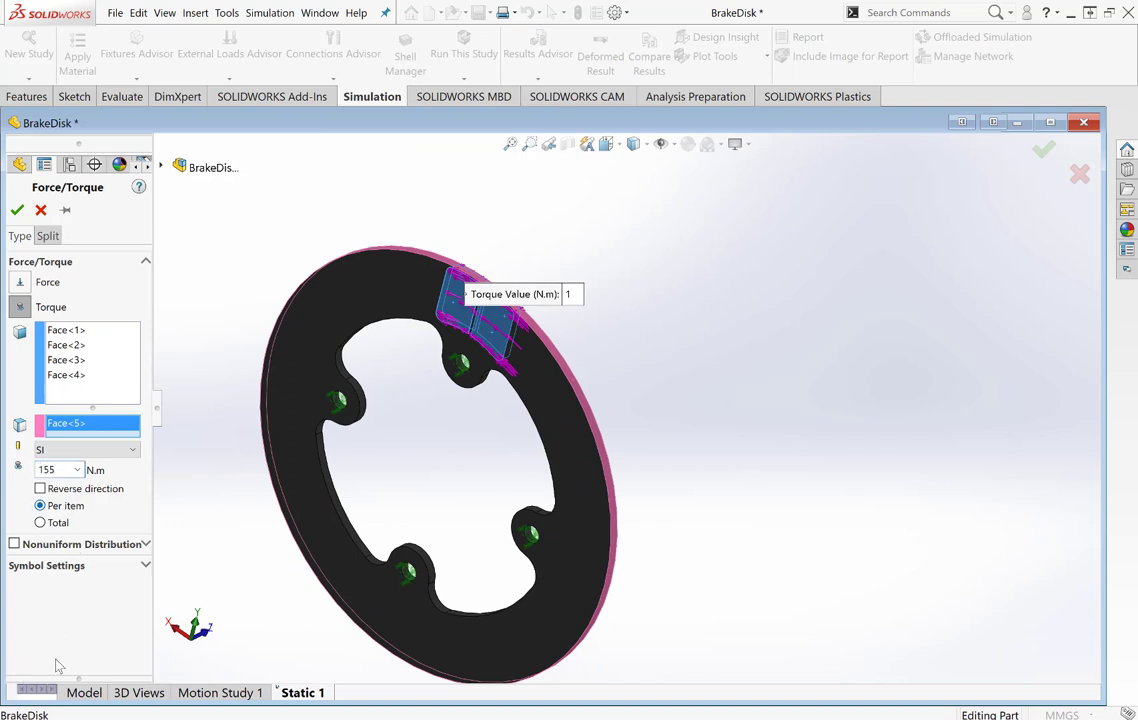
left_click(41, 523)
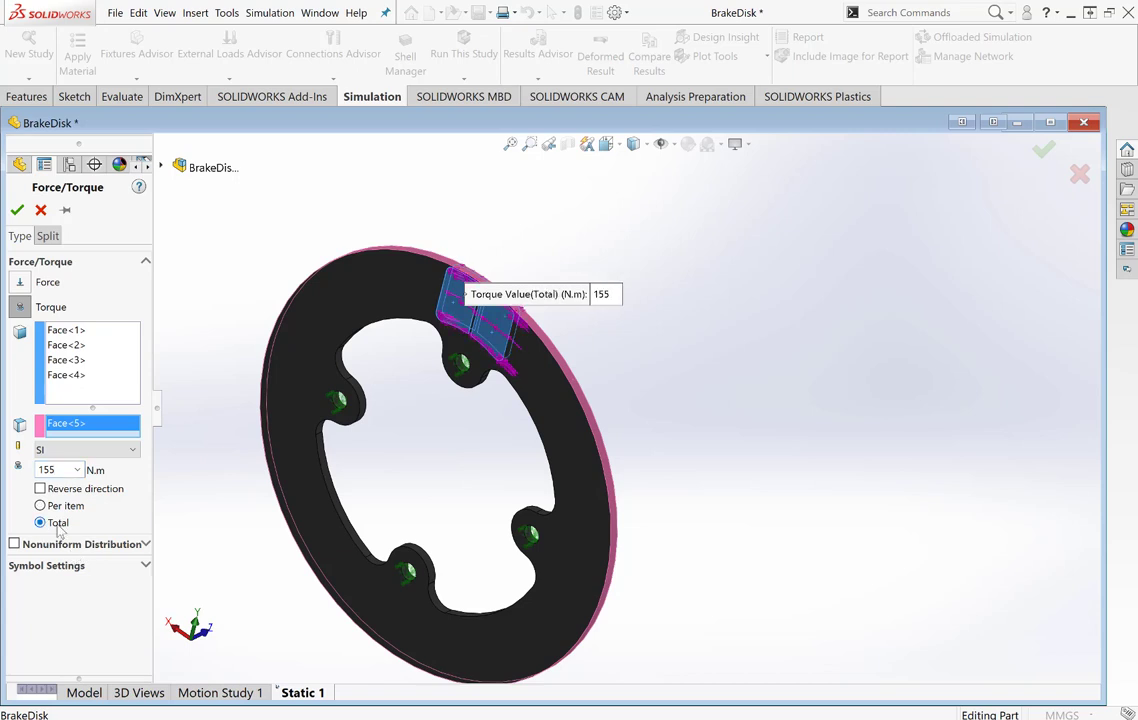
left_click(17, 210)
mouse_move(173, 427)
middle_mouse_down()
mouse_move(606, 418)
mouse_move(714, 450)
mouse_move(673, 521)
middle_mouse_up()
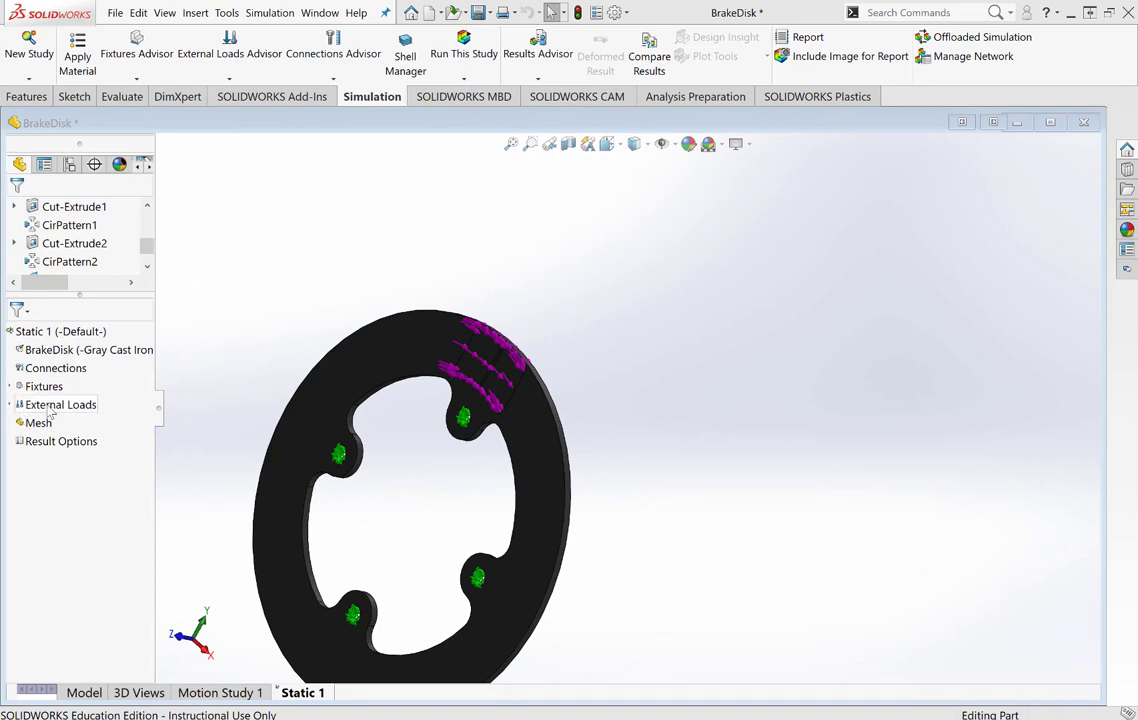
Load the four brake pad faces with a 3300 N normal force applied as a total.
right_click(48, 408)
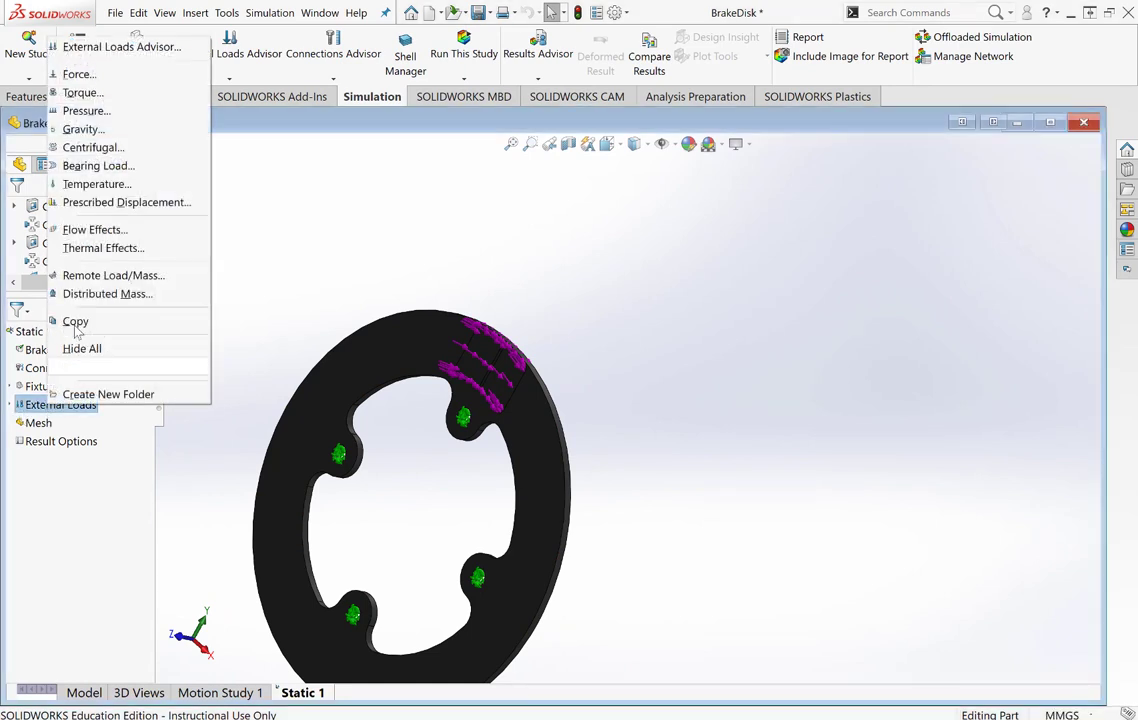
left_click(78, 74)
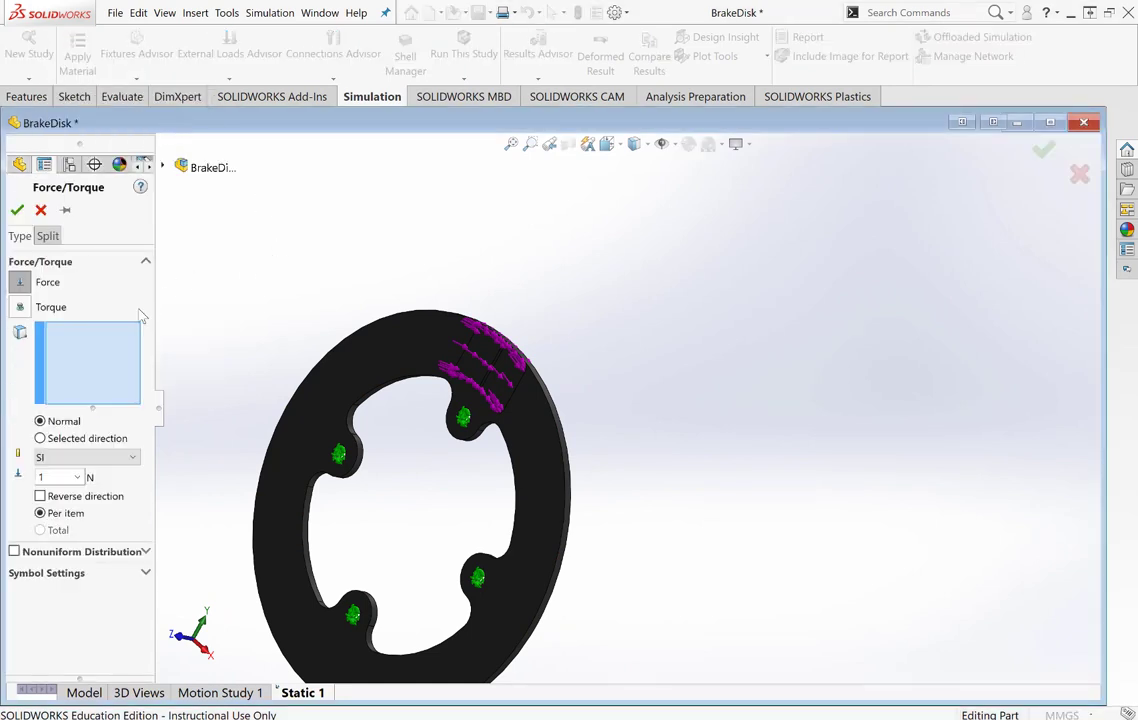
scroll(260, 383, "down", 5)
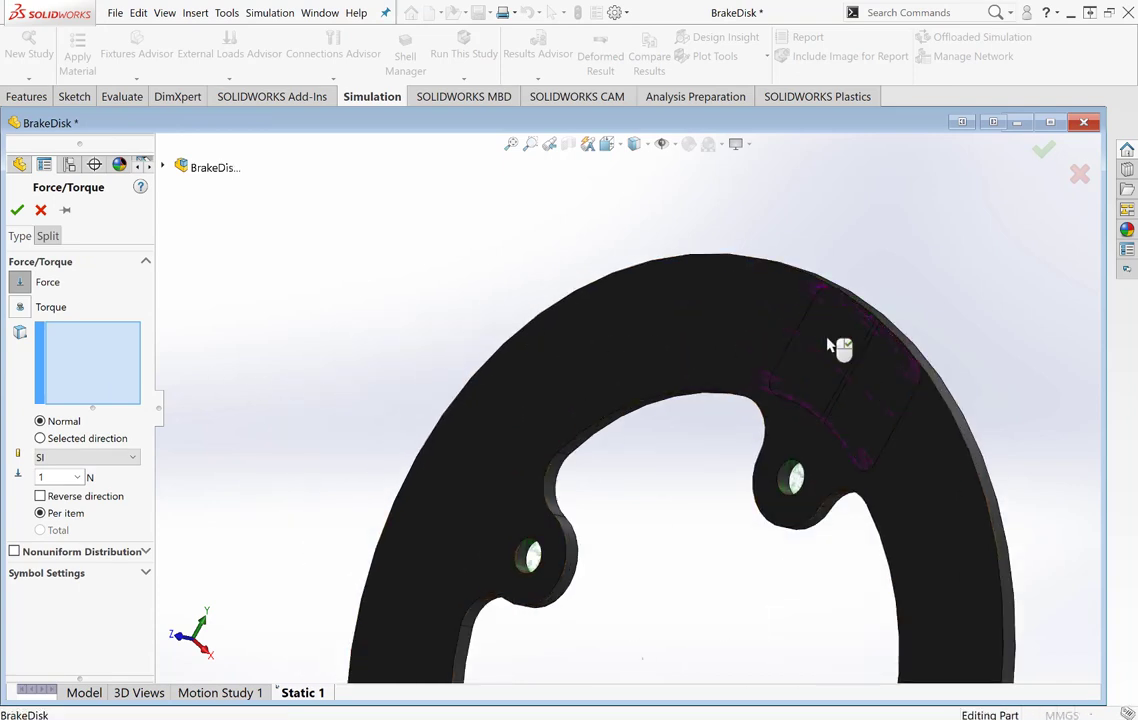
left_click(872, 376)
left_click(877, 380)
mouse_move(914, 340)
middle_mouse_down()
mouse_move(953, 437)
mouse_move(894, 394)
middle_mouse_up()
left_click(894, 383)
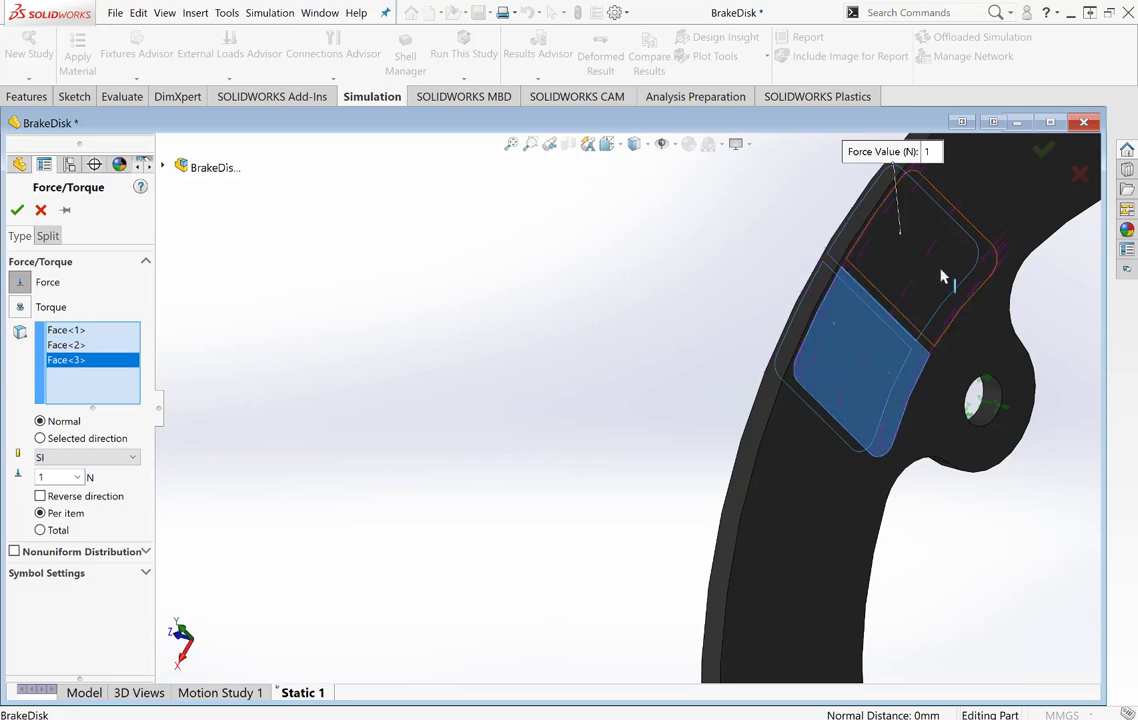
left_click(943, 268)
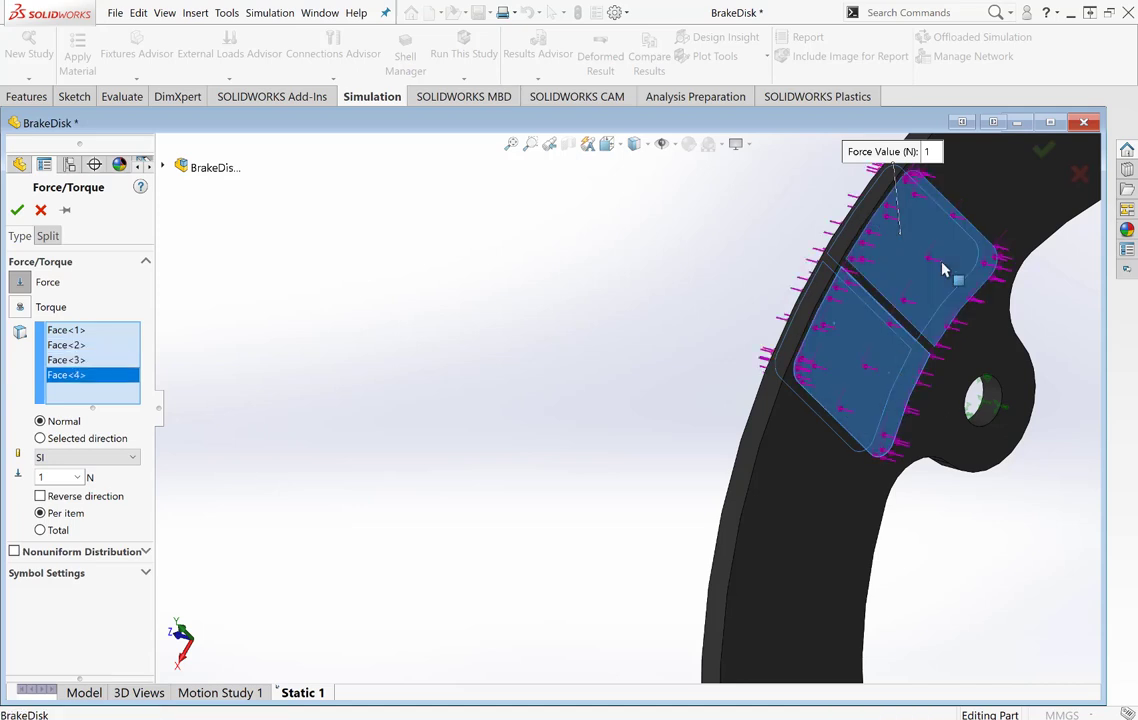
left_click(41, 530)
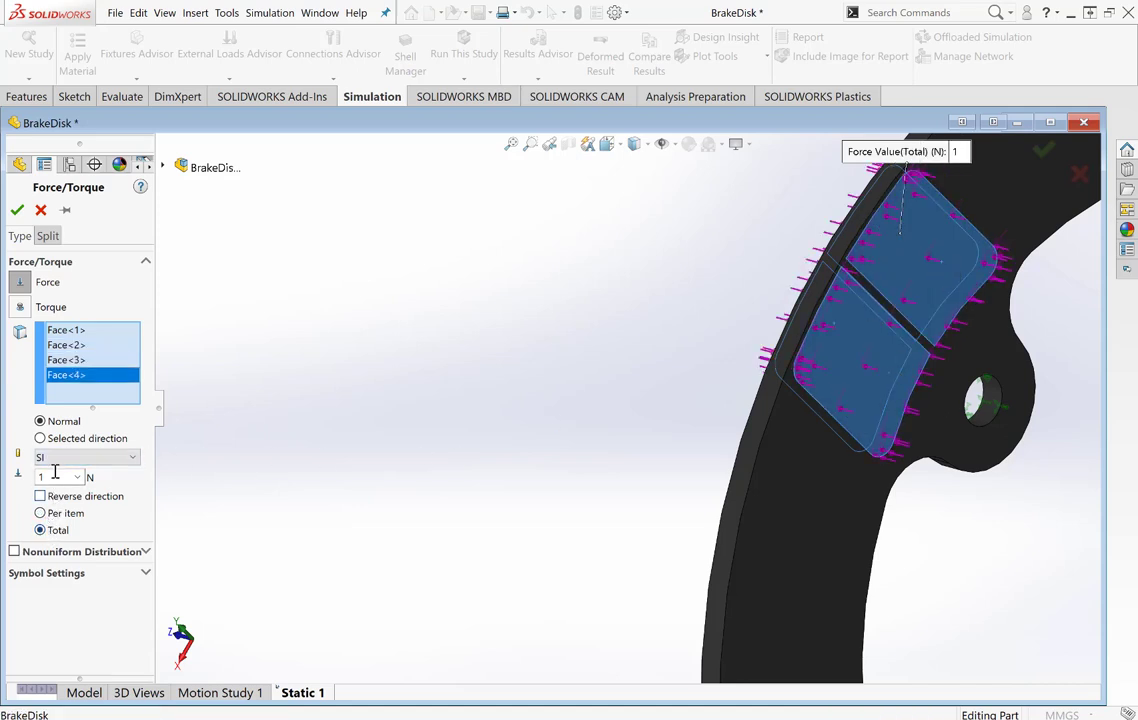
type("330")
type("0")
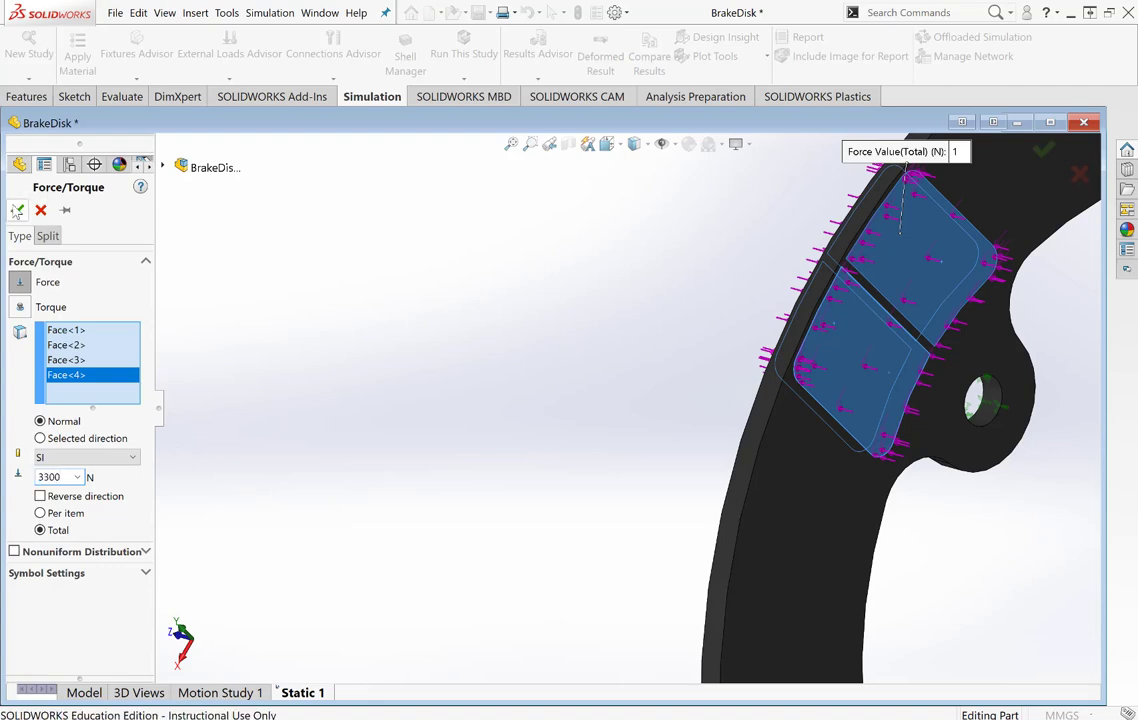
left_click(17, 210)
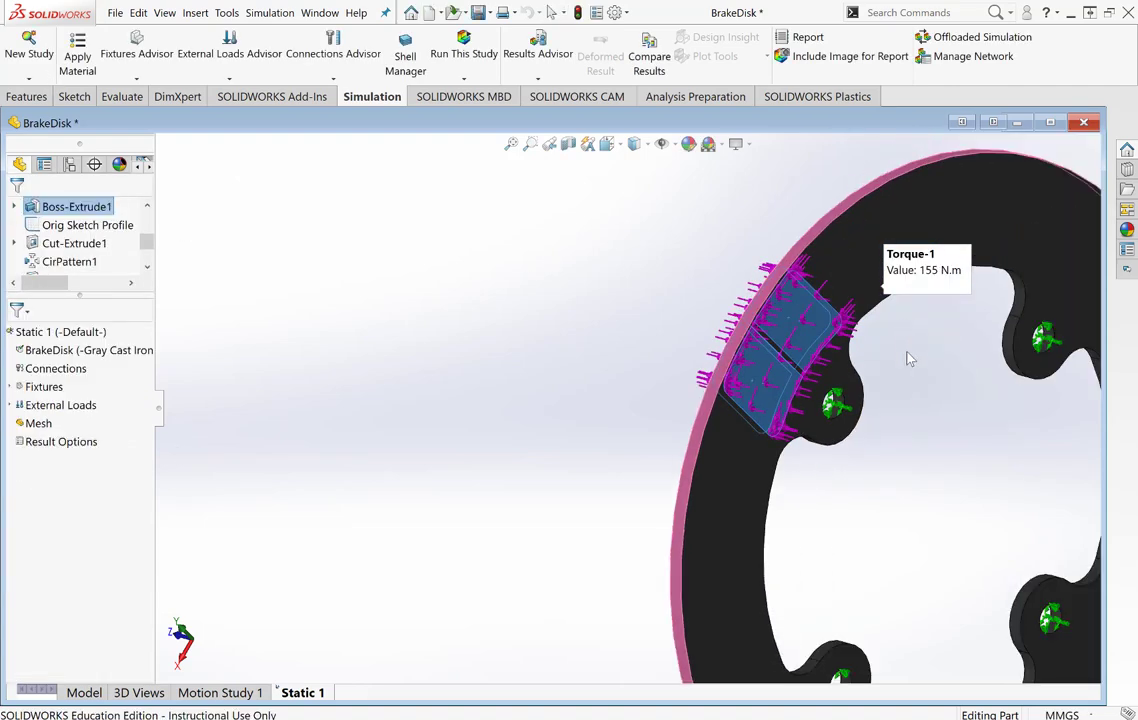
mouse_move(909, 359)
middle_mouse_down()
mouse_move(968, 362)
mouse_move(945, 386)
mouse_move(1085, 444)
middle_mouse_up()
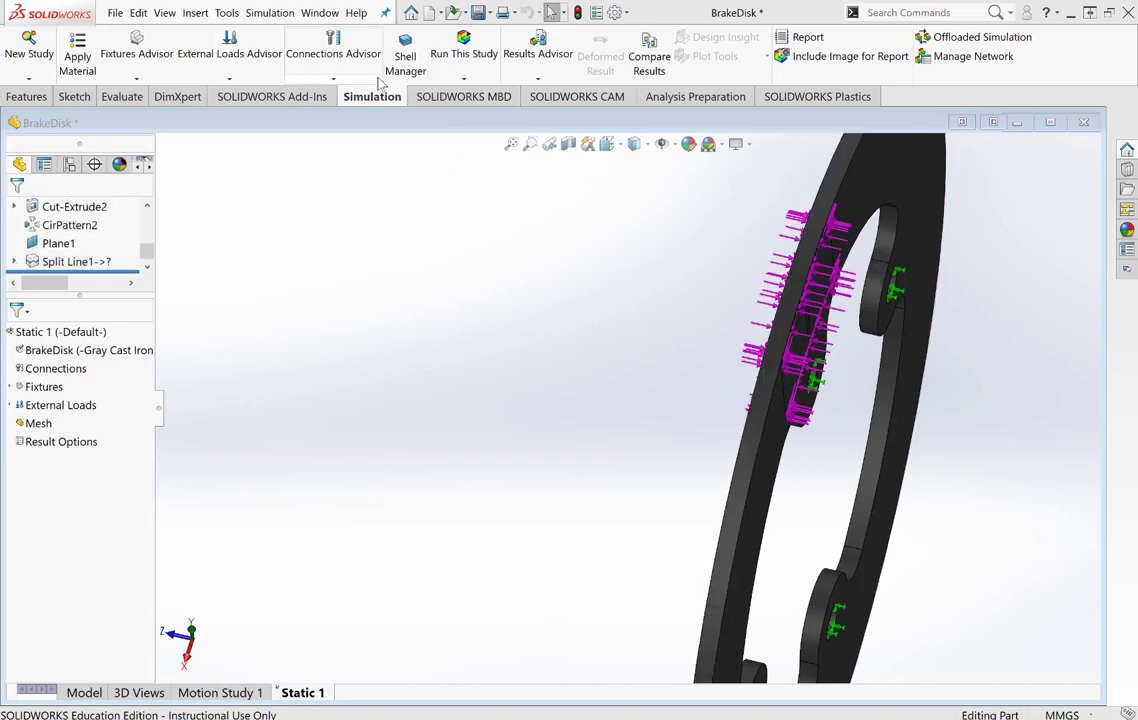
Generate the BrakeDisk mesh using Mesh Parameters set to Curvature-based mesh.
right_click(76, 421)
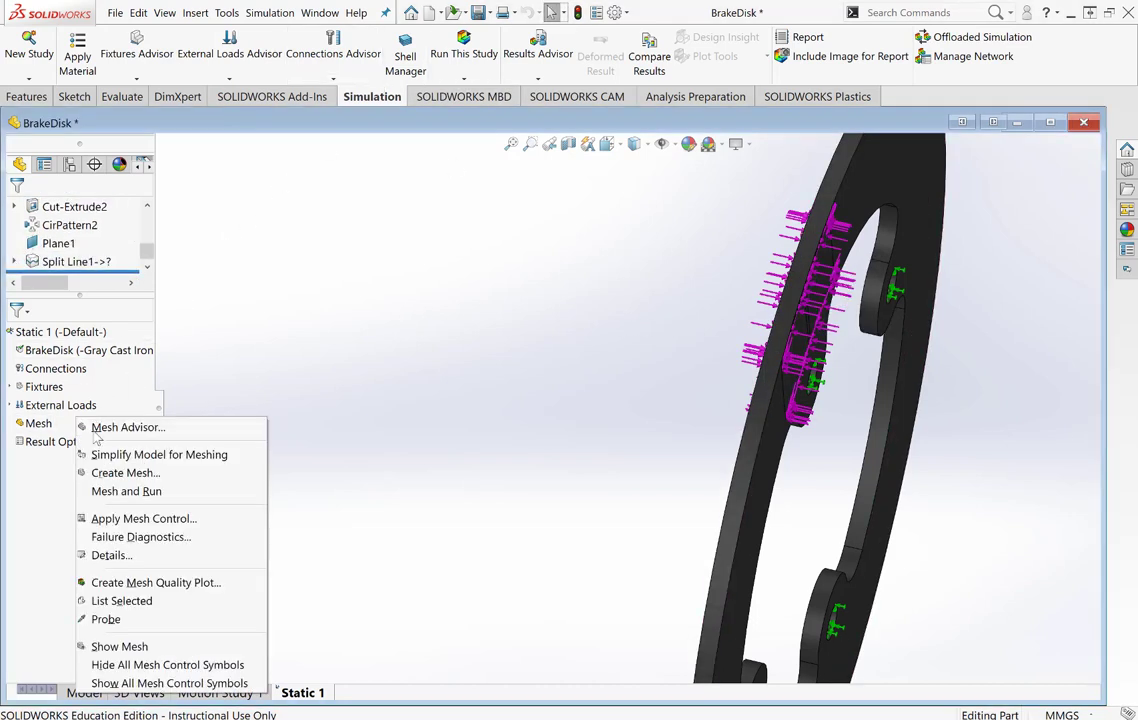
left_click(123, 474)
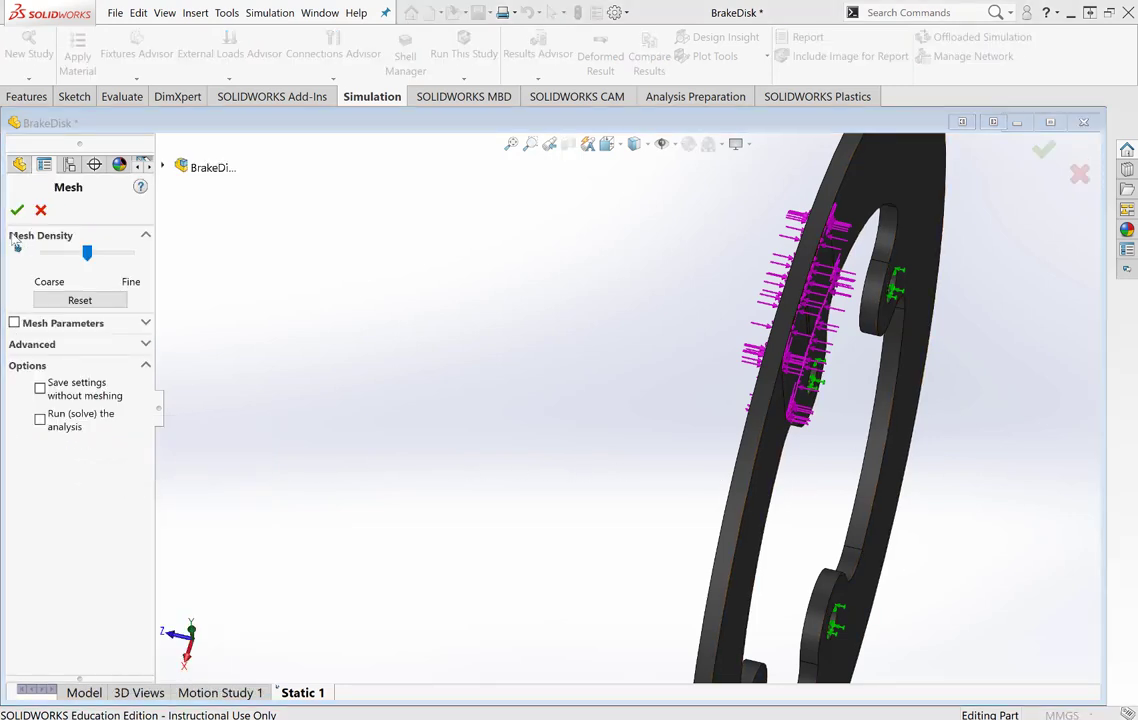
left_click(14, 324)
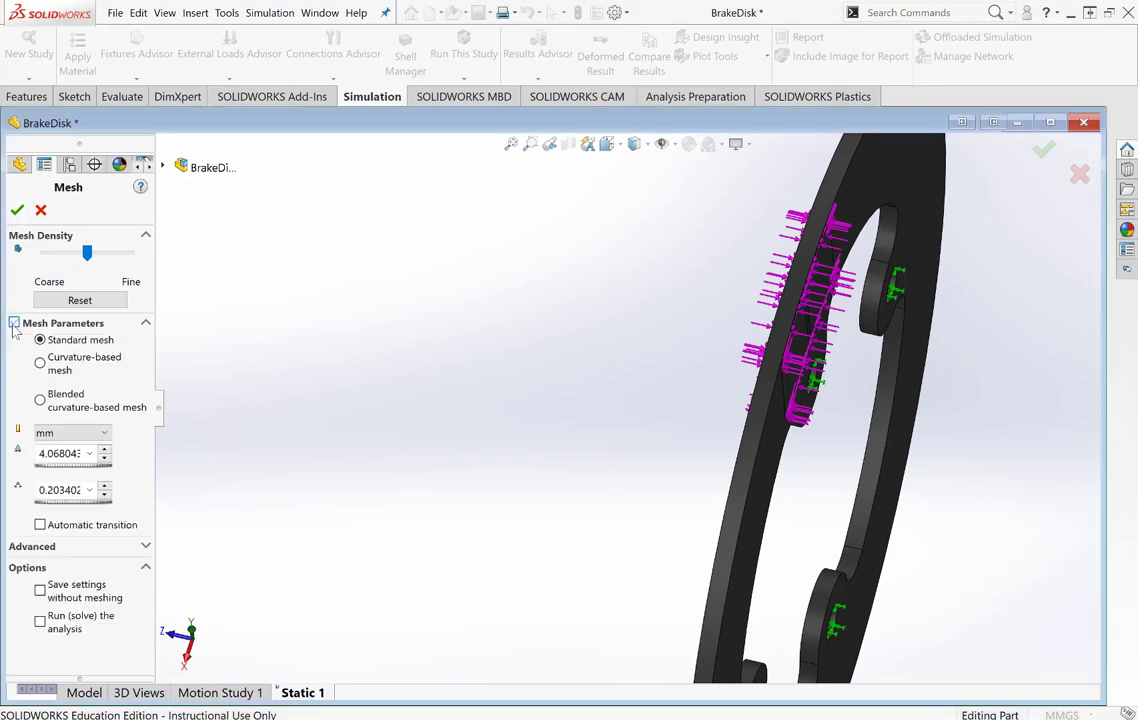
left_click(40, 364)
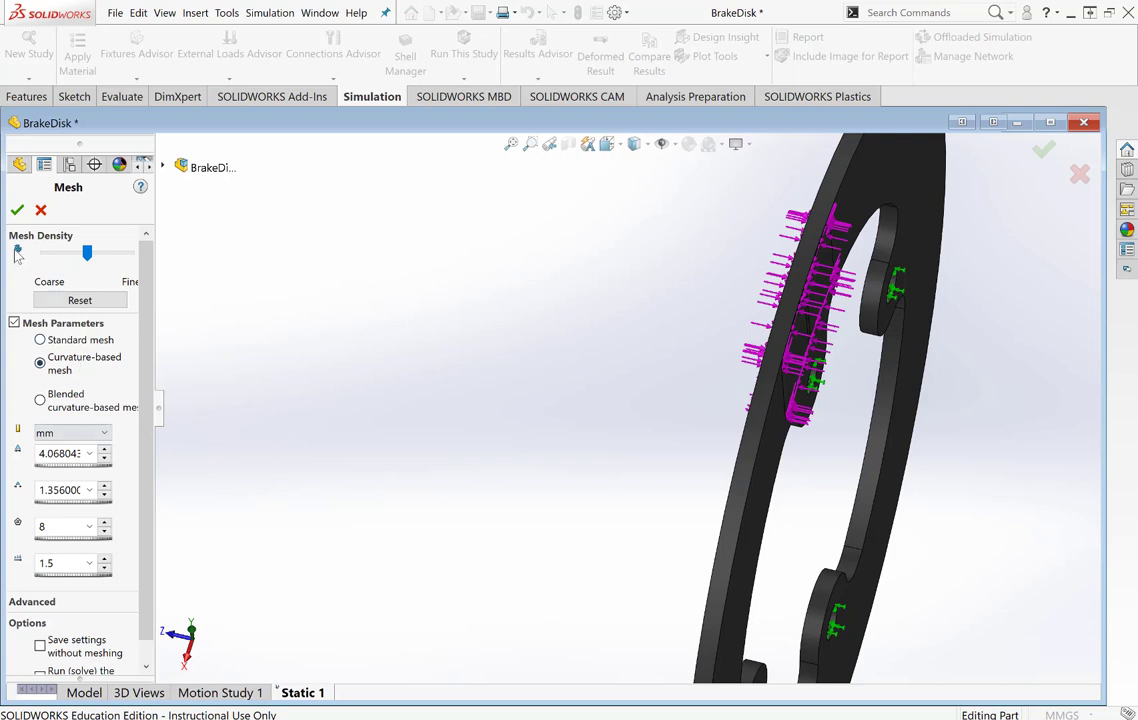
left_click(15, 211)
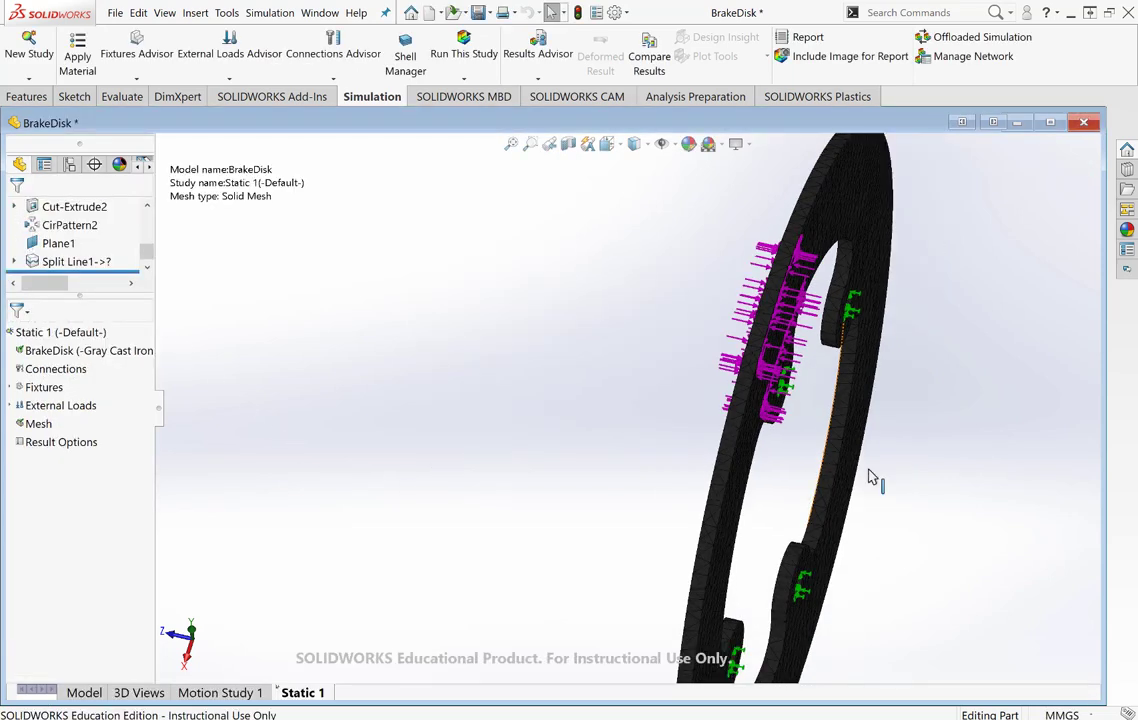
mouse_move(871, 475)
middle_mouse_down()
mouse_move(889, 399)
mouse_move(229, 470)
middle_mouse_up()
scroll(229, 470, "down", 2)
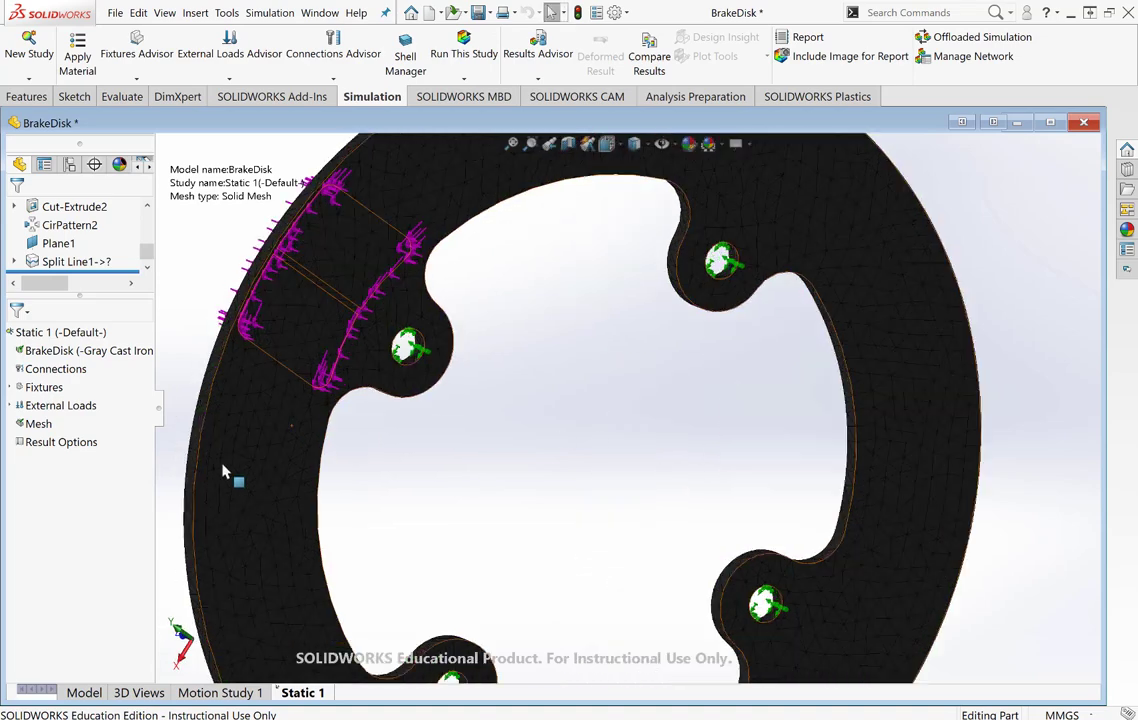
scroll(368, 450, "down", 3)
scroll(366, 450, "down", 2)
mouse_move(366, 450)
middle_mouse_down()
mouse_move(389, 411)
mouse_move(269, 384)
mouse_move(267, 356)
mouse_move(345, 340)
middle_mouse_up()
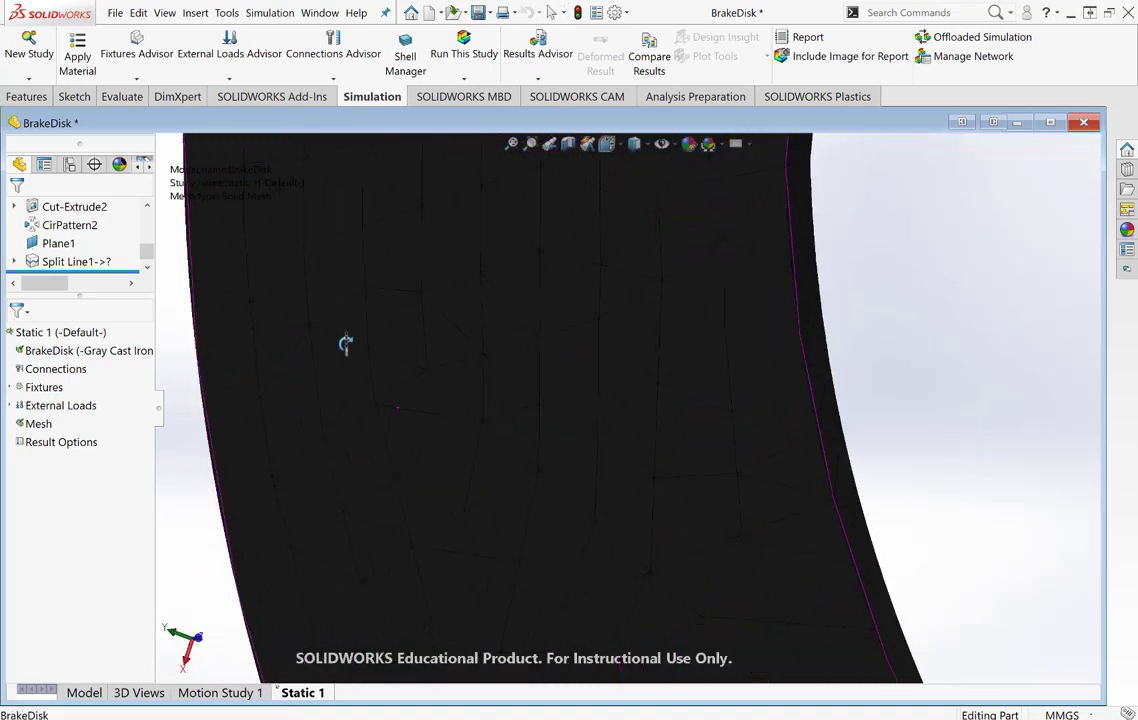
scroll(488, 399, "up", 2)
scroll(613, 417, "up", 2)
scroll(752, 330, "up", 2)
scroll(909, 295, "up", 2)
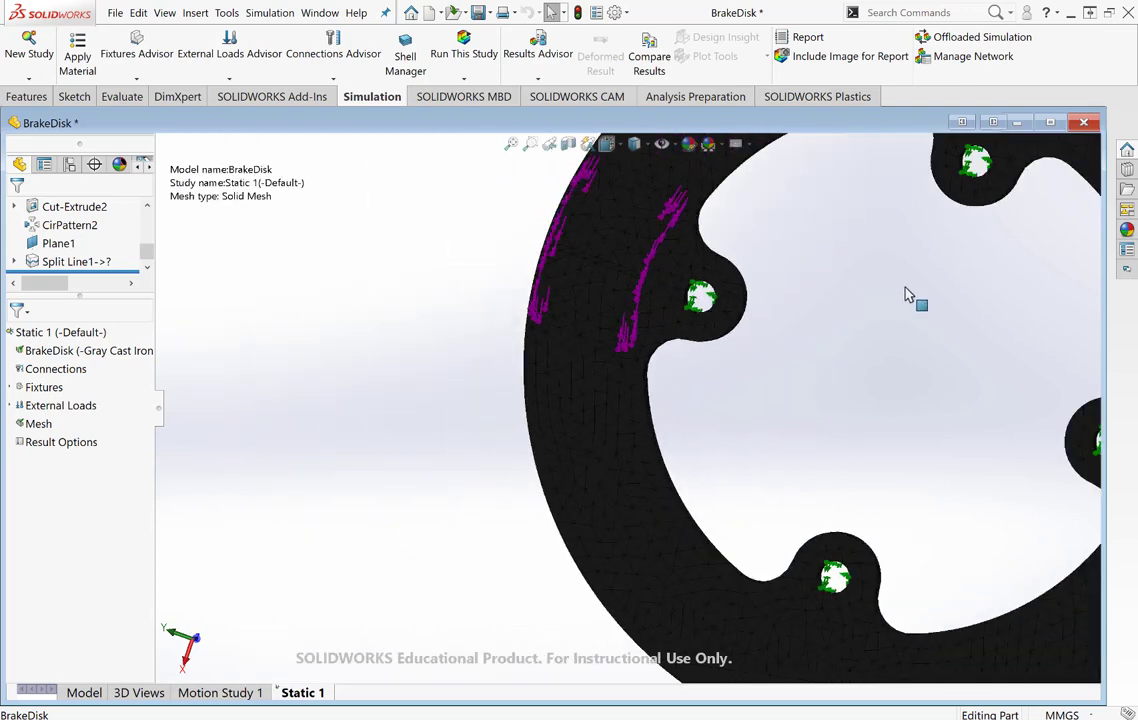
scroll(1019, 300, "up", 3)
scroll(877, 389, "down", 2)
scroll(600, 430, "down", 1)
scroll(441, 485, "down", 2)
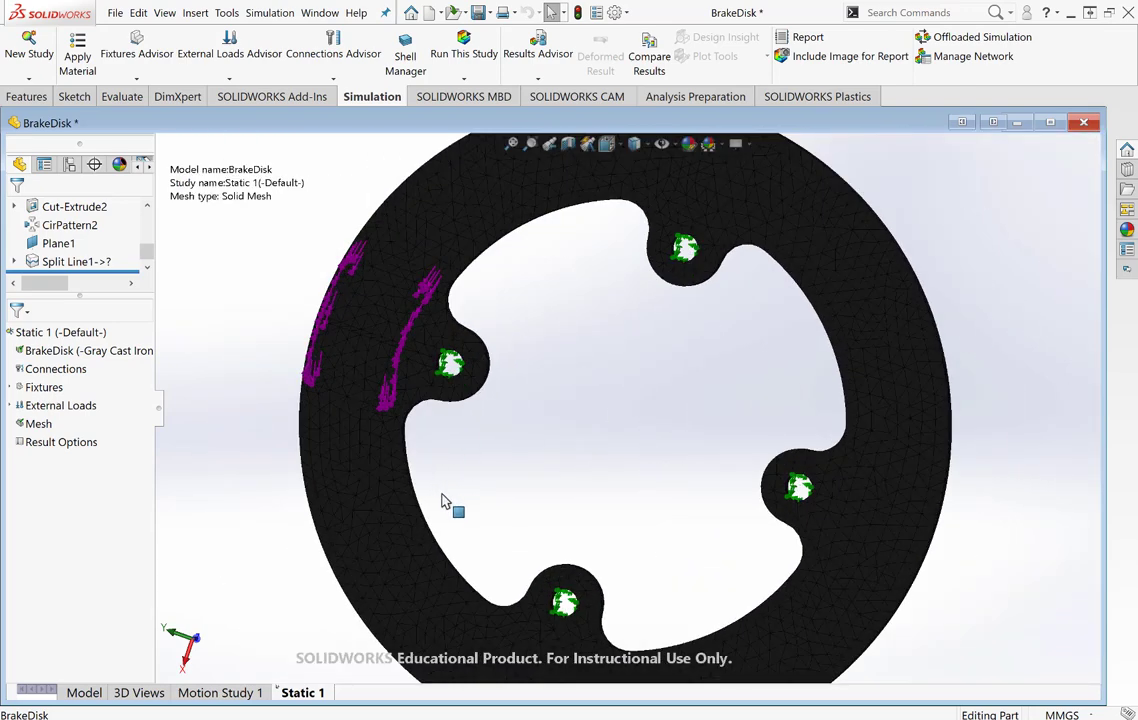
mouse_move(471, 440)
middle_mouse_down()
mouse_move(574, 394)
mouse_move(585, 407)
middle_mouse_up()
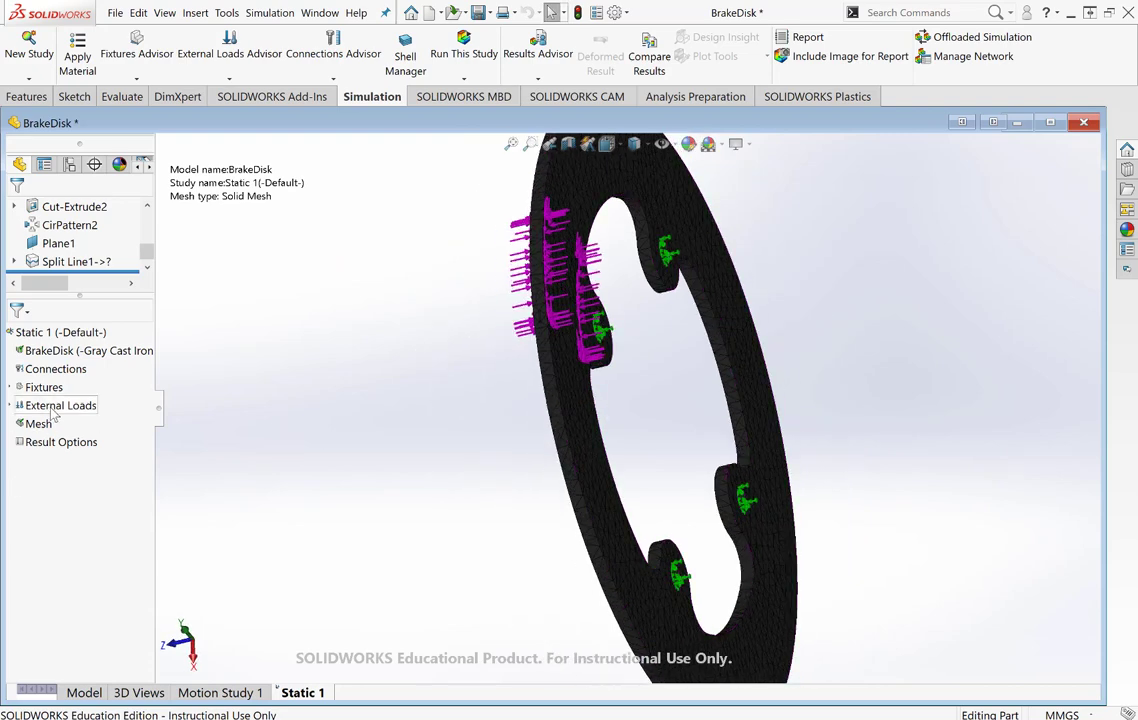
Run the Static 1 study, then confirm the Stress1 plot keeps N/mm^2 (MPa) units.
left_click(455, 57)
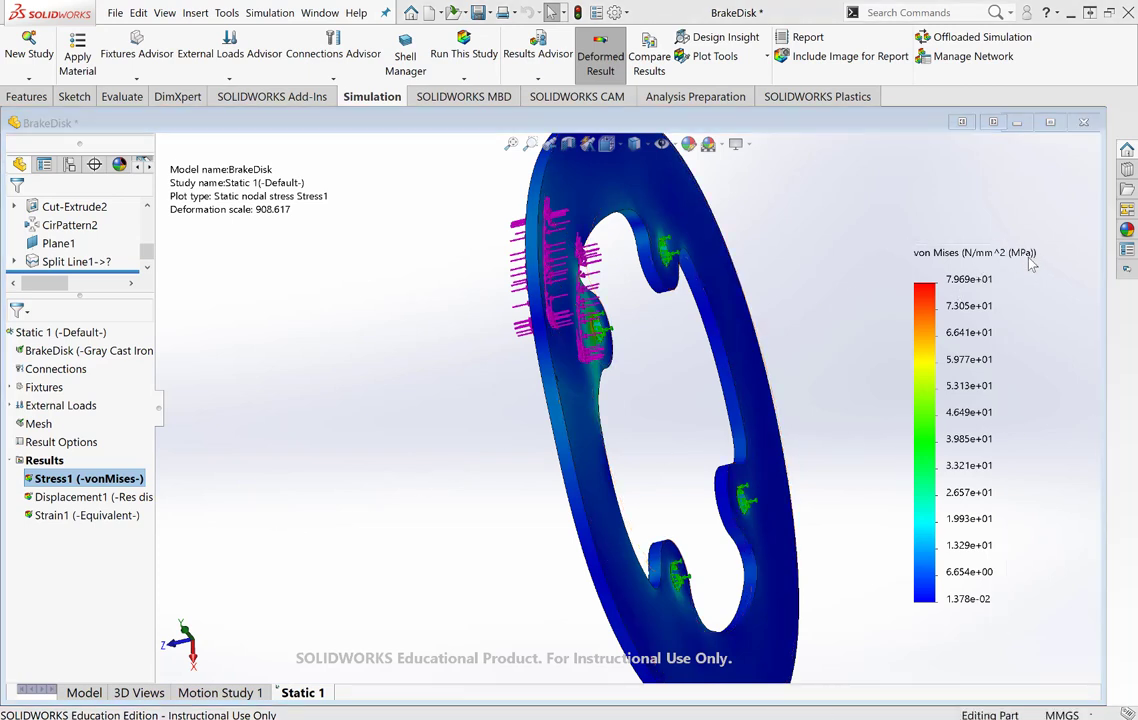
right_click(57, 481)
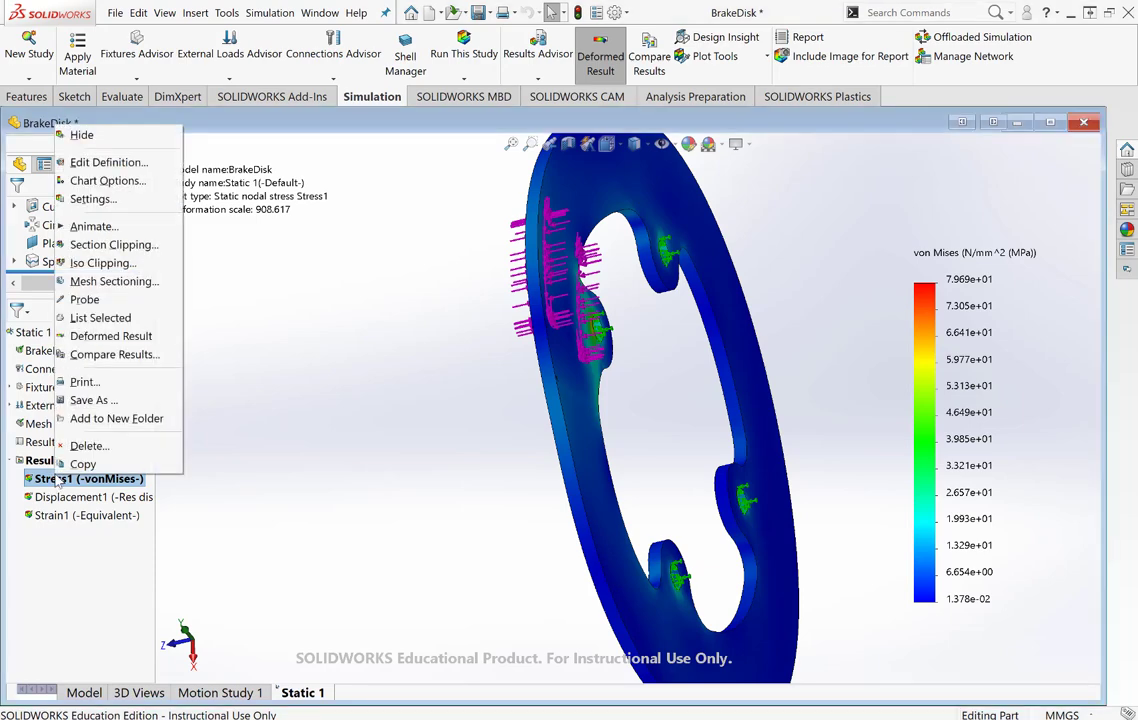
left_click(97, 163)
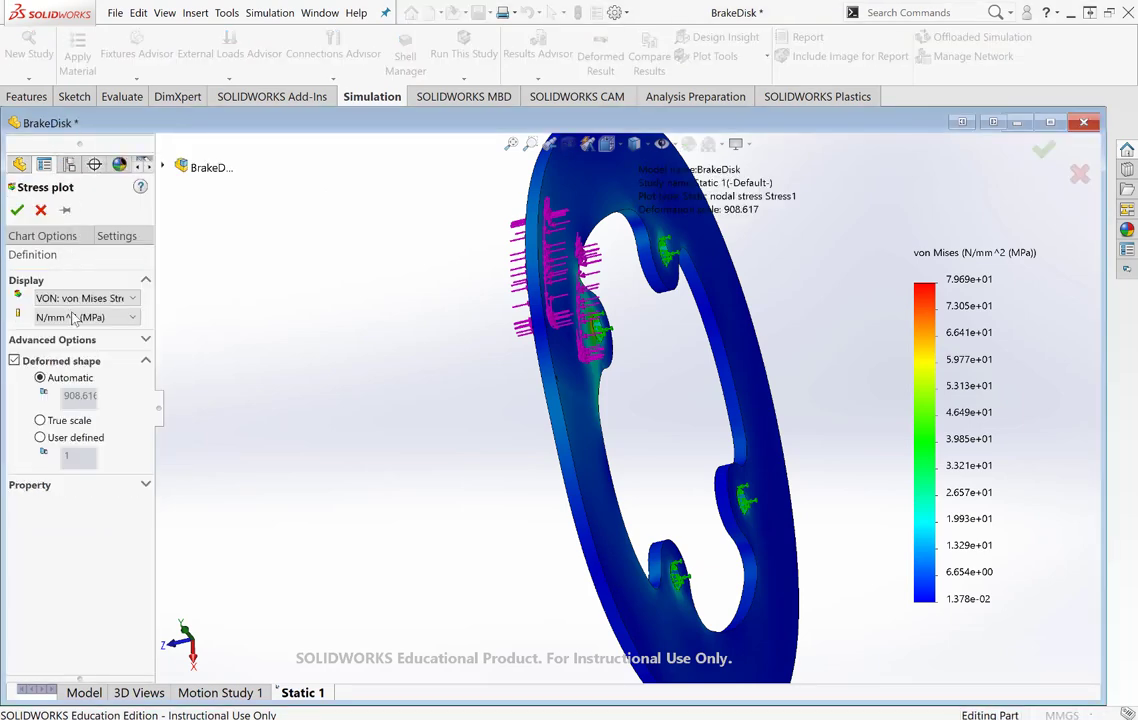
left_click(75, 323)
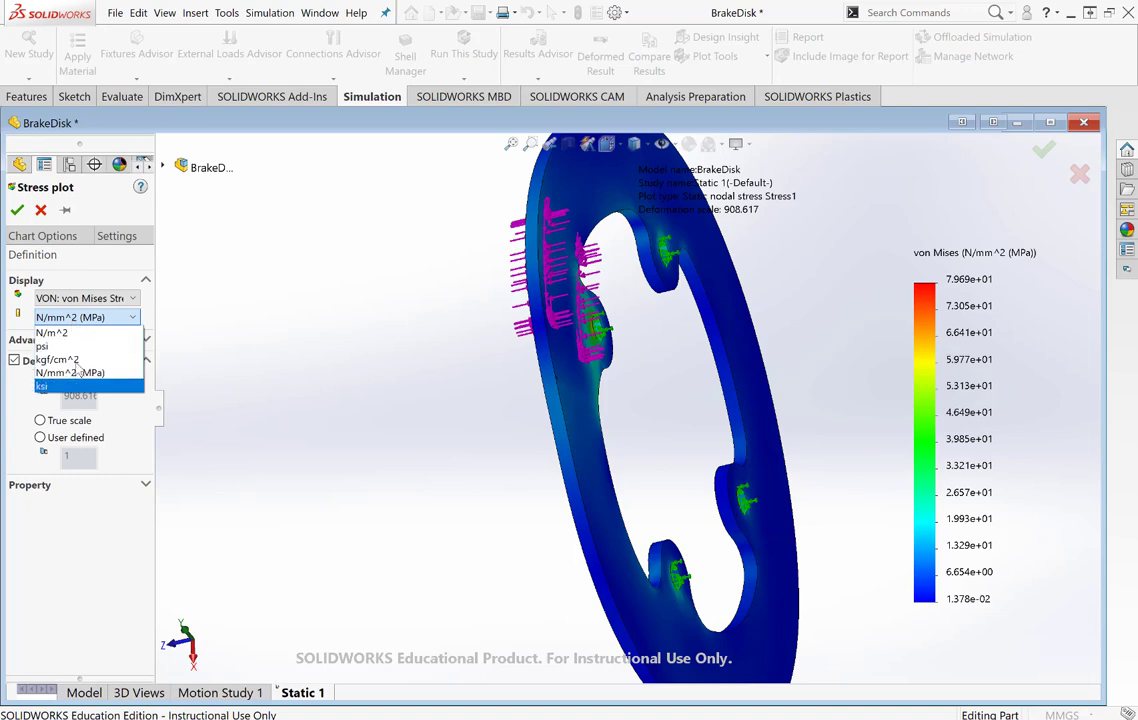
left_click(76, 373)
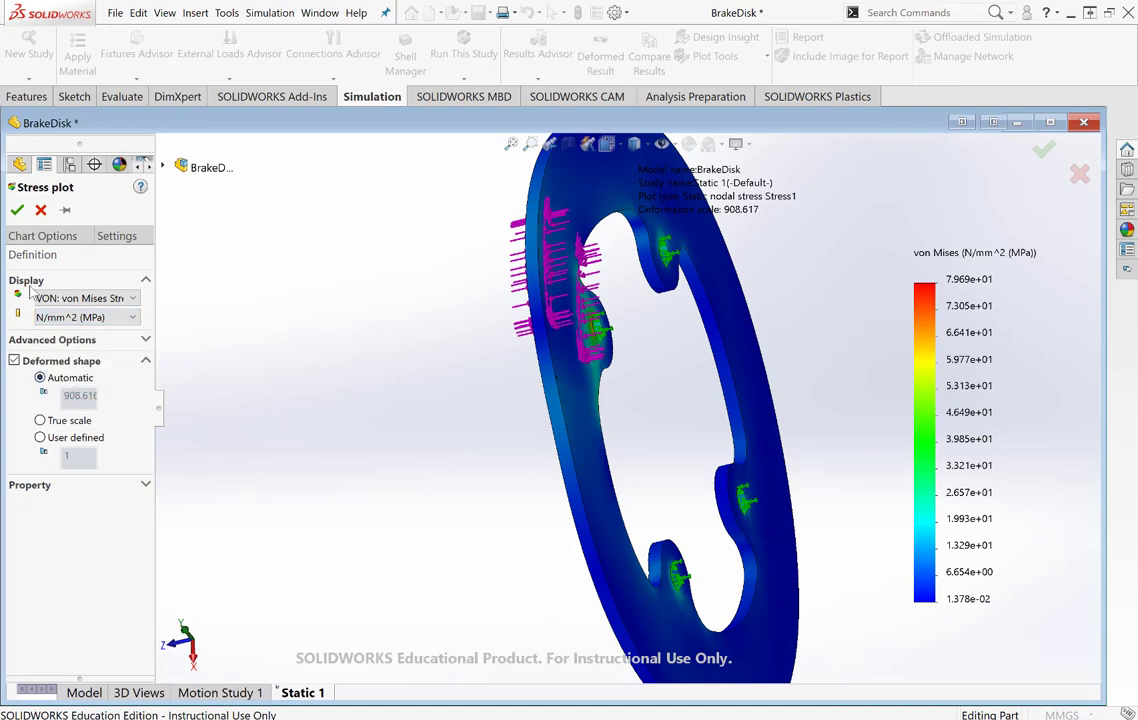
left_click(16, 211)
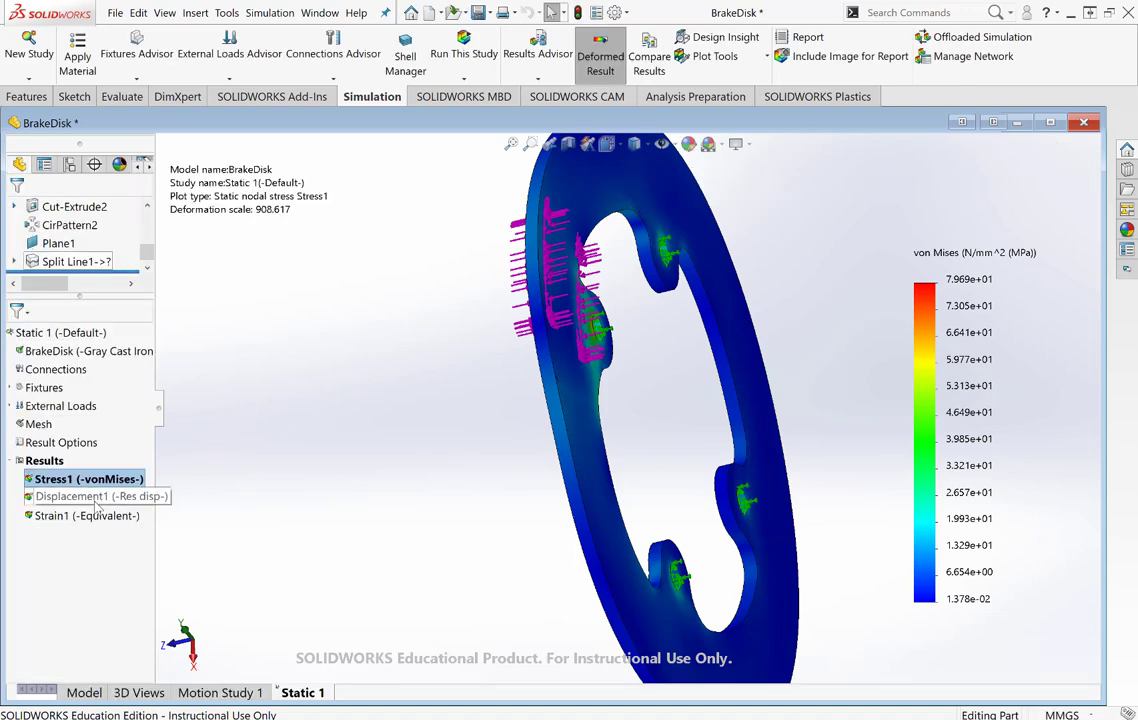
View Displacement1 (peak 0.02091 mm) and Strain1 (peak 8.704e-04), then return to Stress1.
right_click(133, 497)
key("Escape")
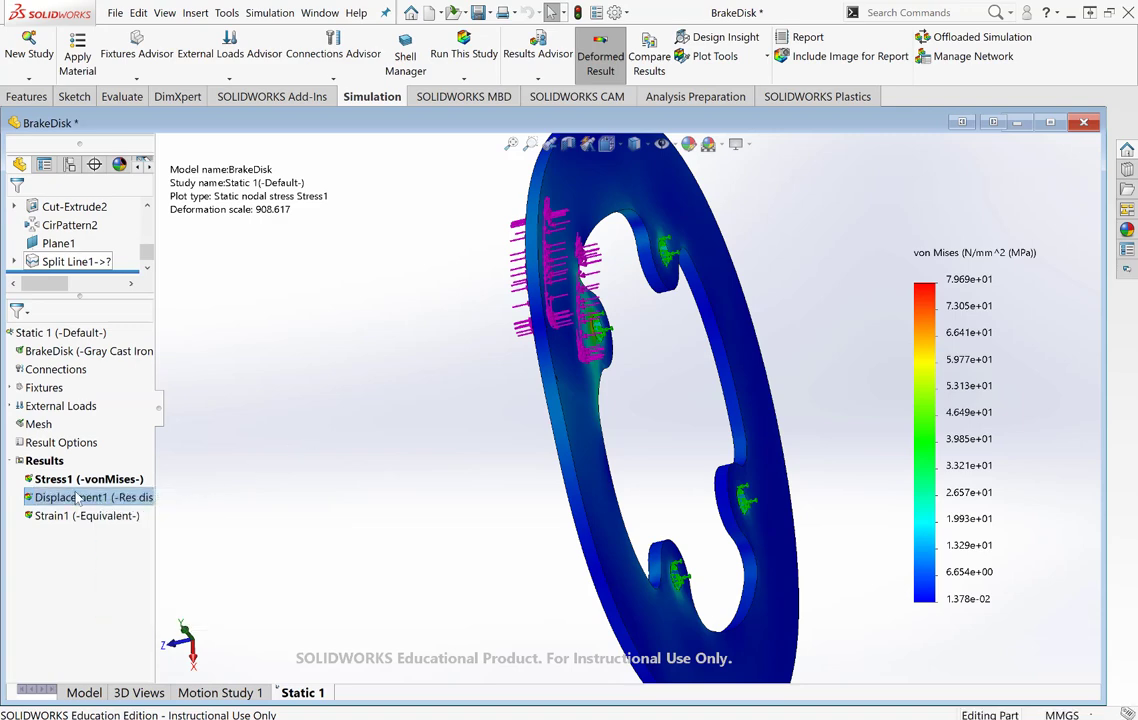
double_click(78, 499)
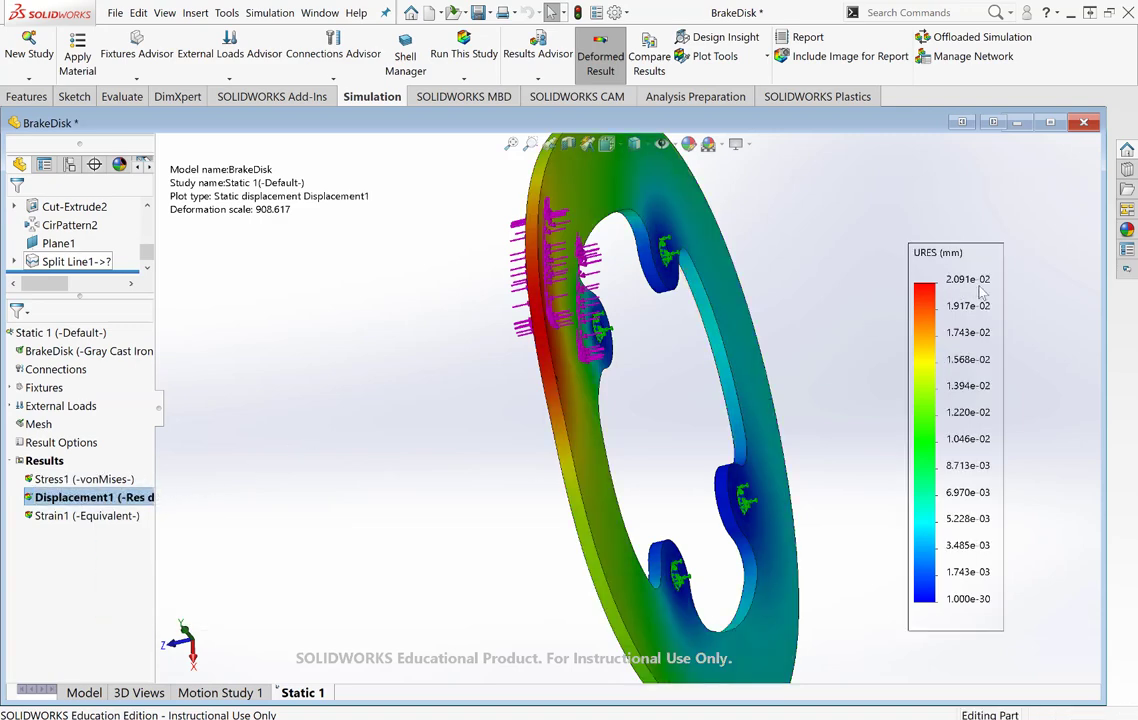
middle_click_drag(761, 289, 805, 386)
middle_click_drag(771, 385, 557, 541)
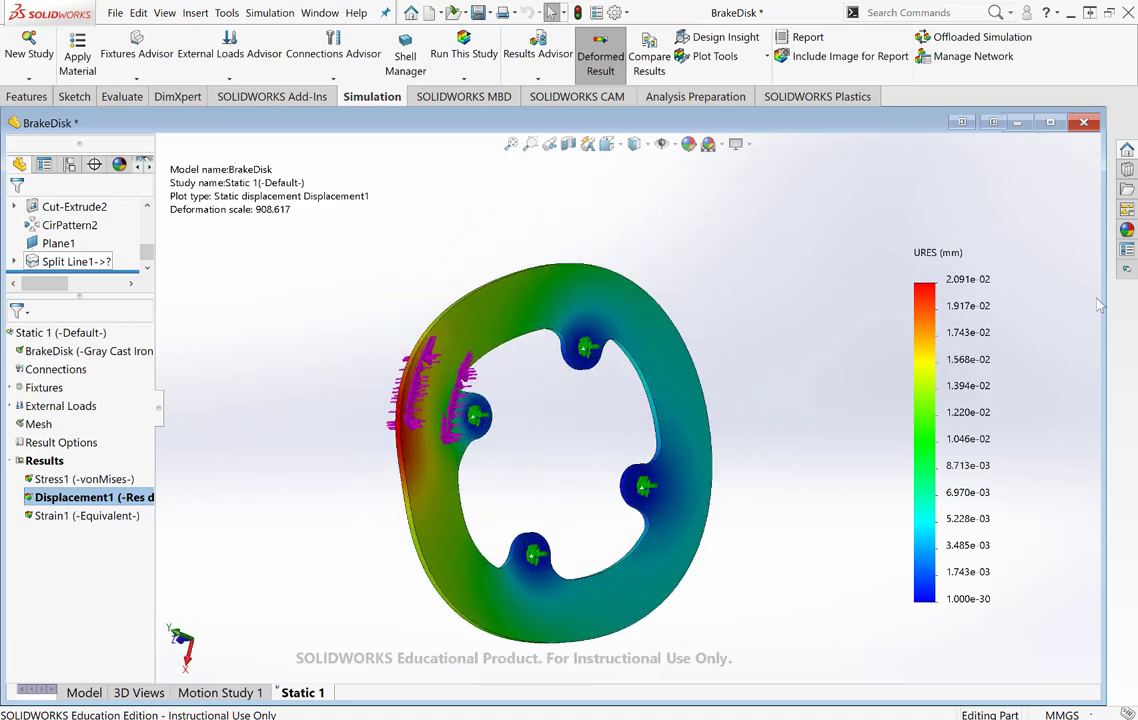
double_click(87, 515)
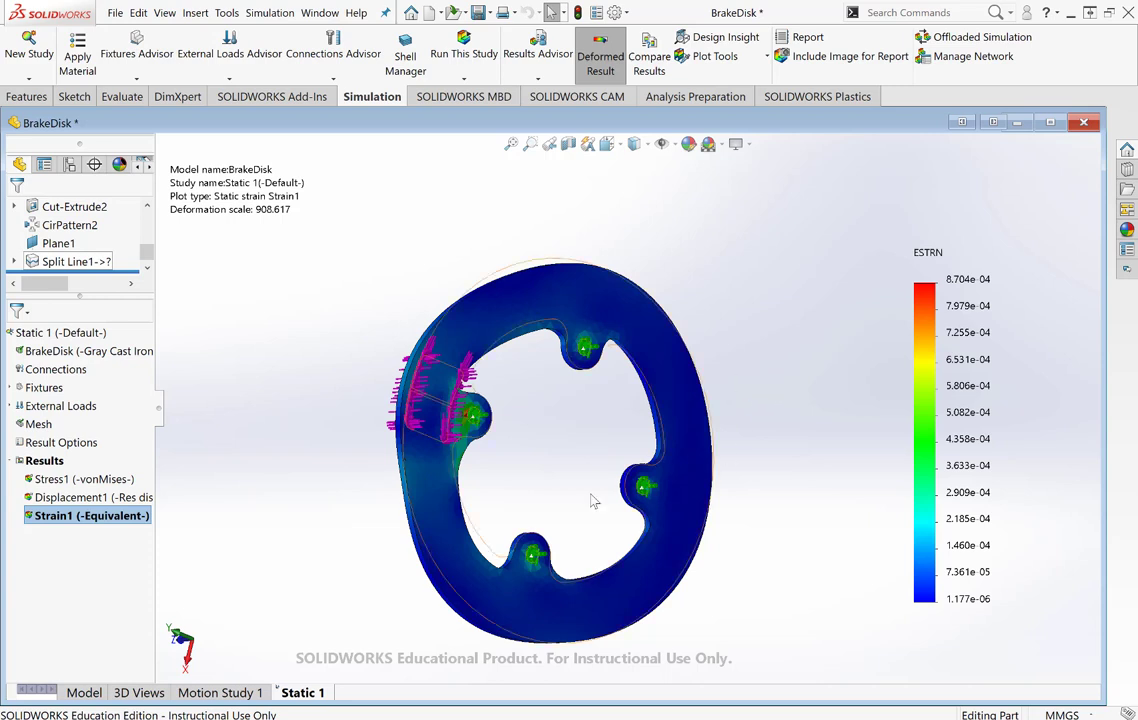
double_click(56, 479)
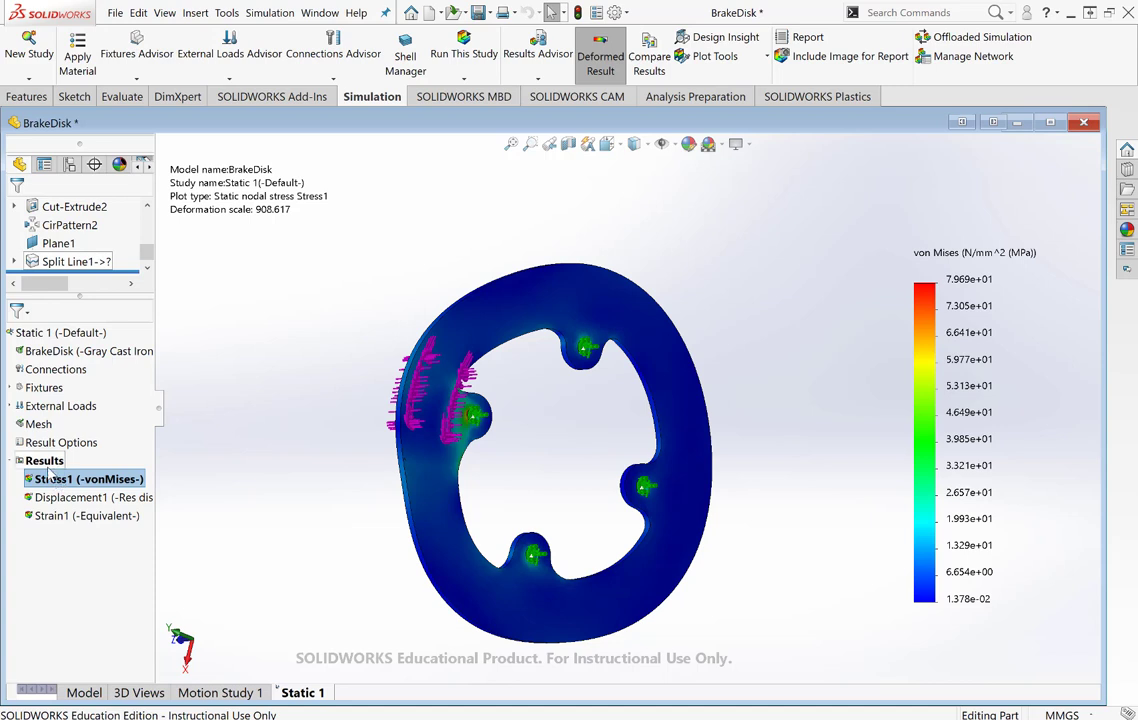
Create a Factor of safety distribution plot through the wizard, showing a minimum FOS of 2.3.
right_click(58, 461)
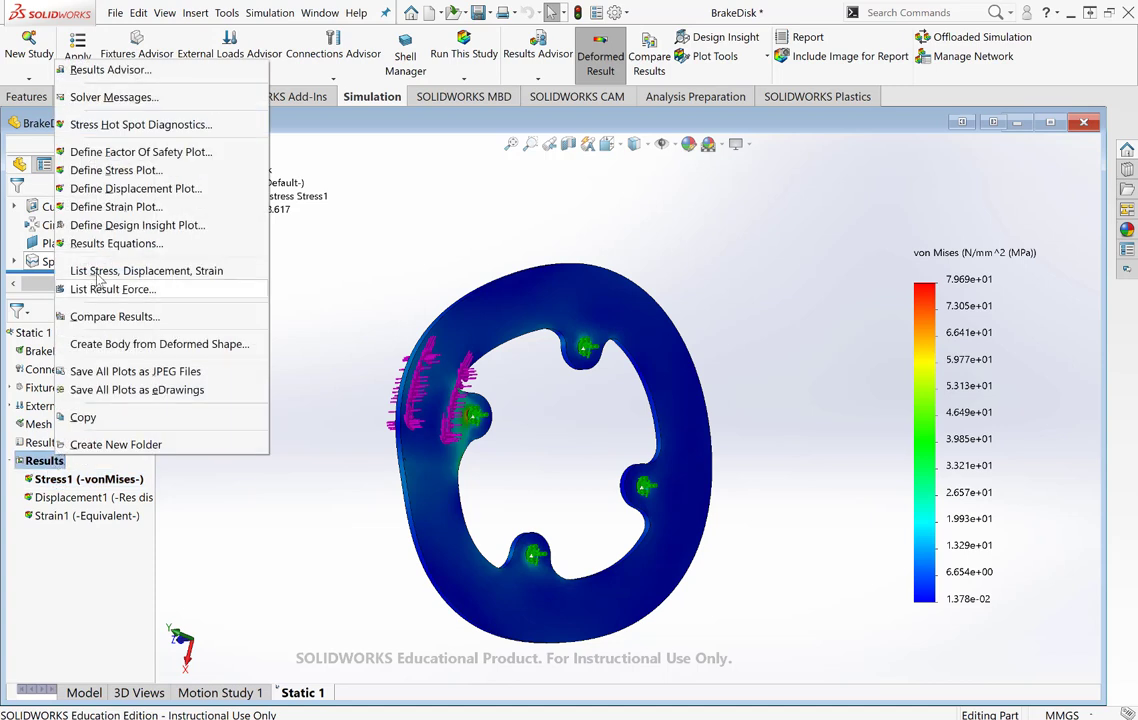
left_click(117, 153)
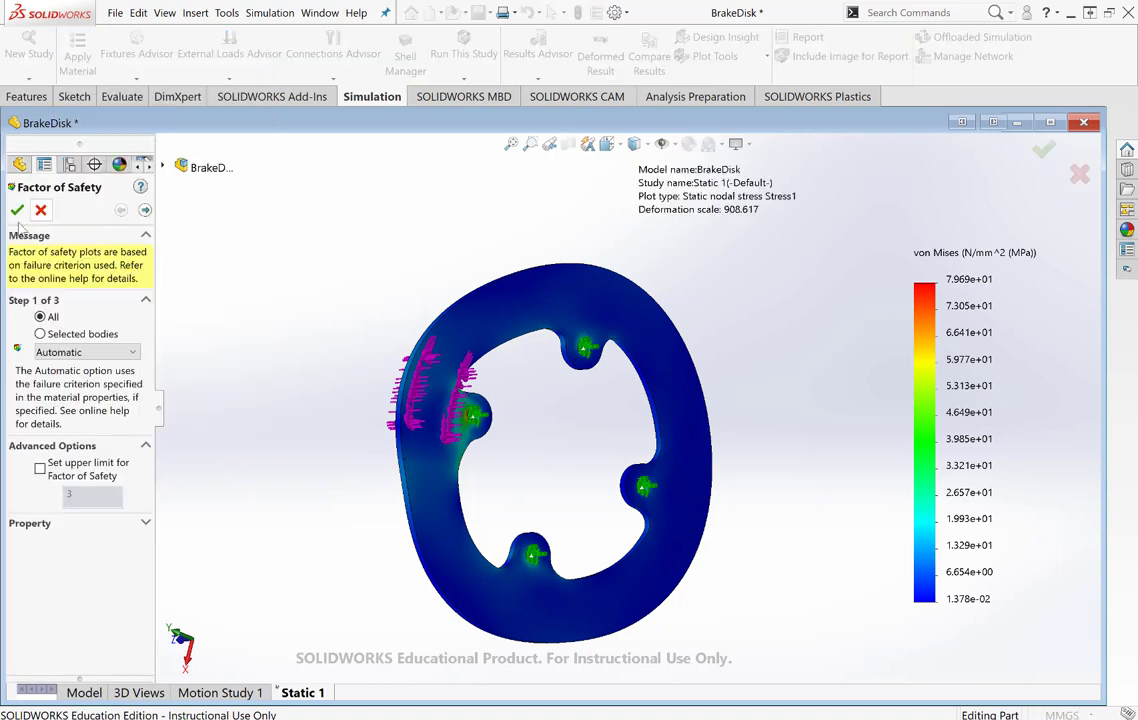
left_click(145, 210)
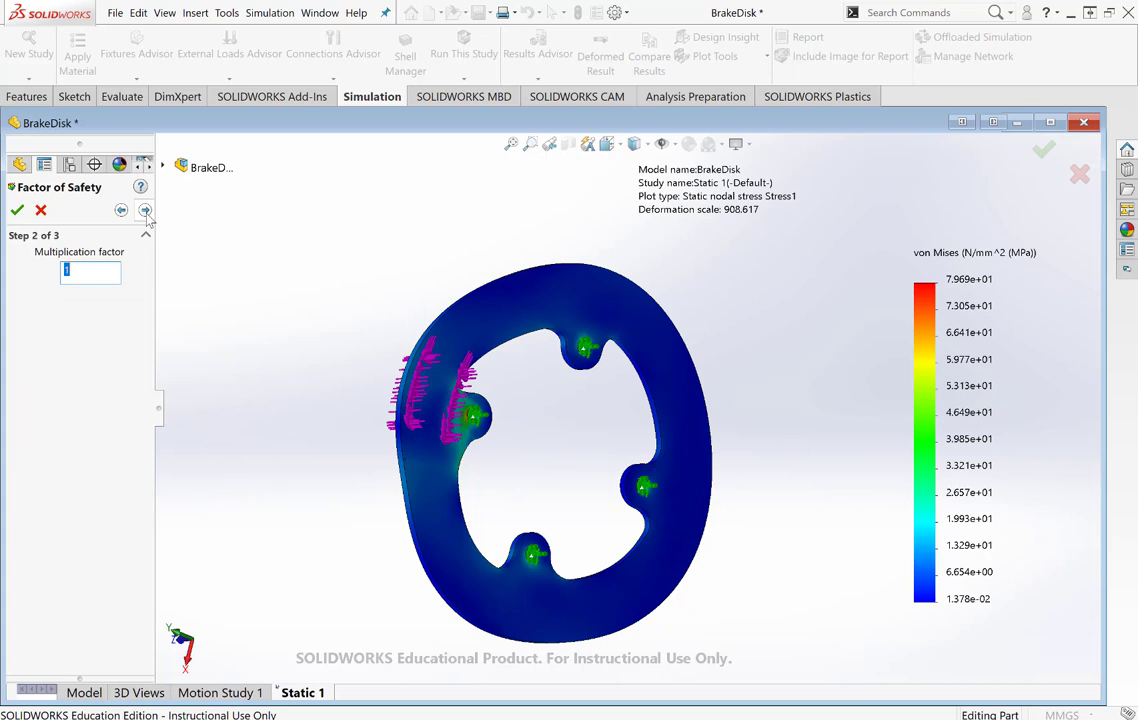
left_click(145, 211)
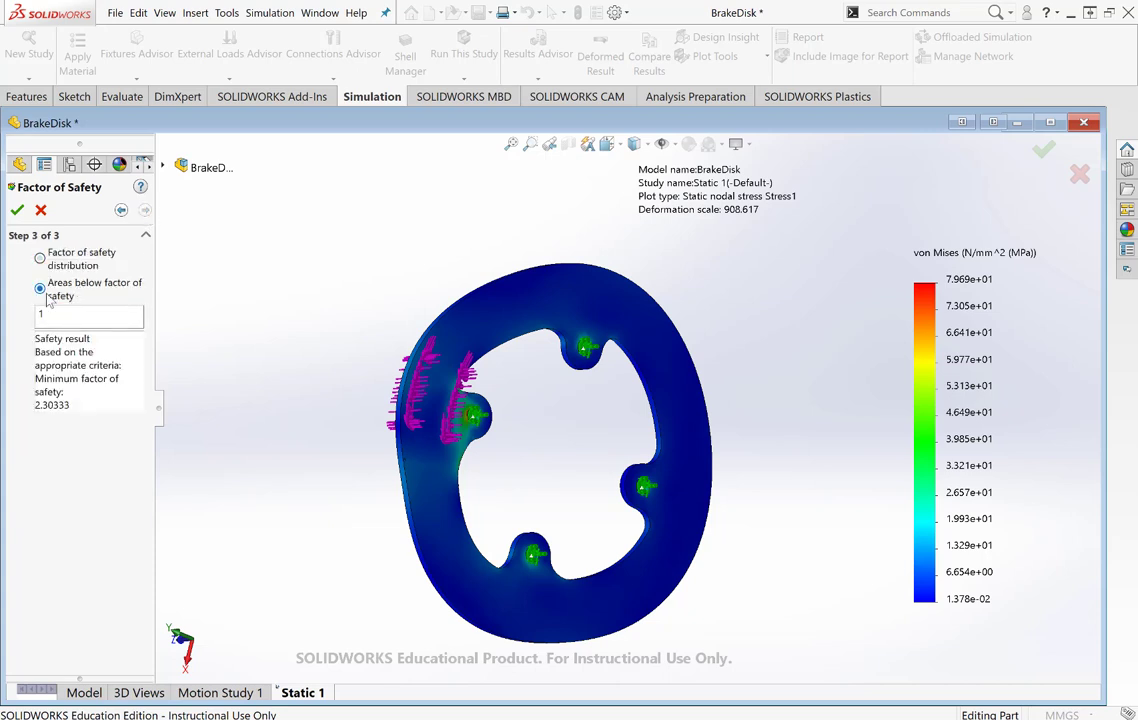
left_click(47, 261)
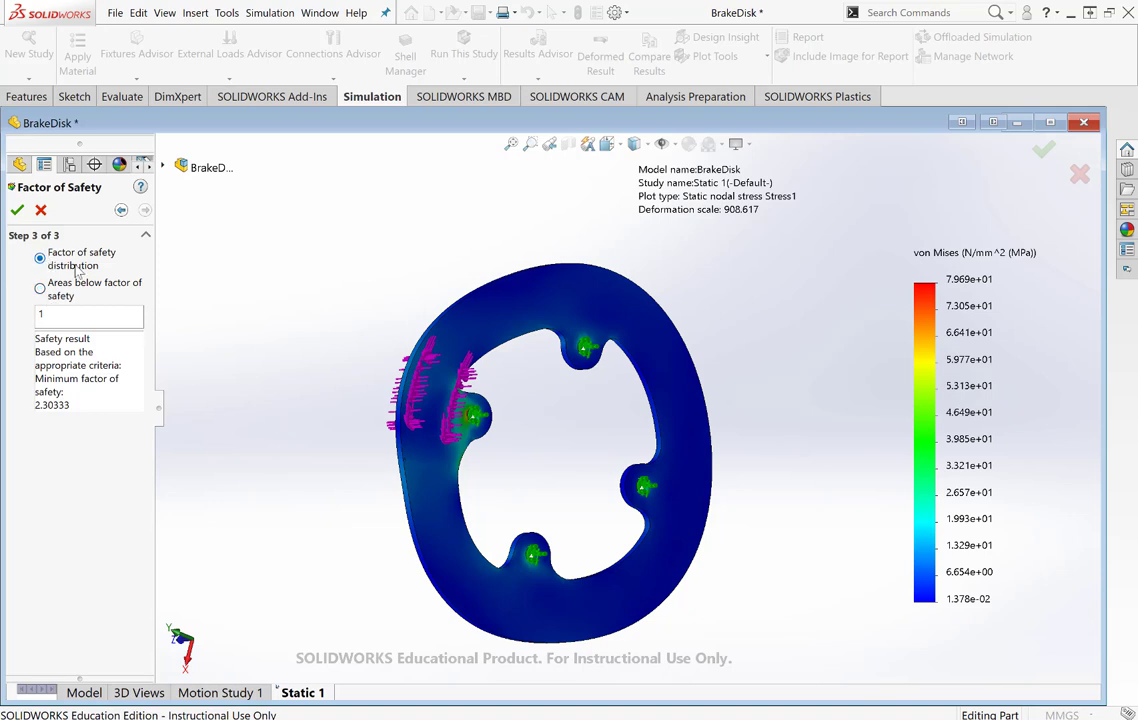
left_click(17, 210)
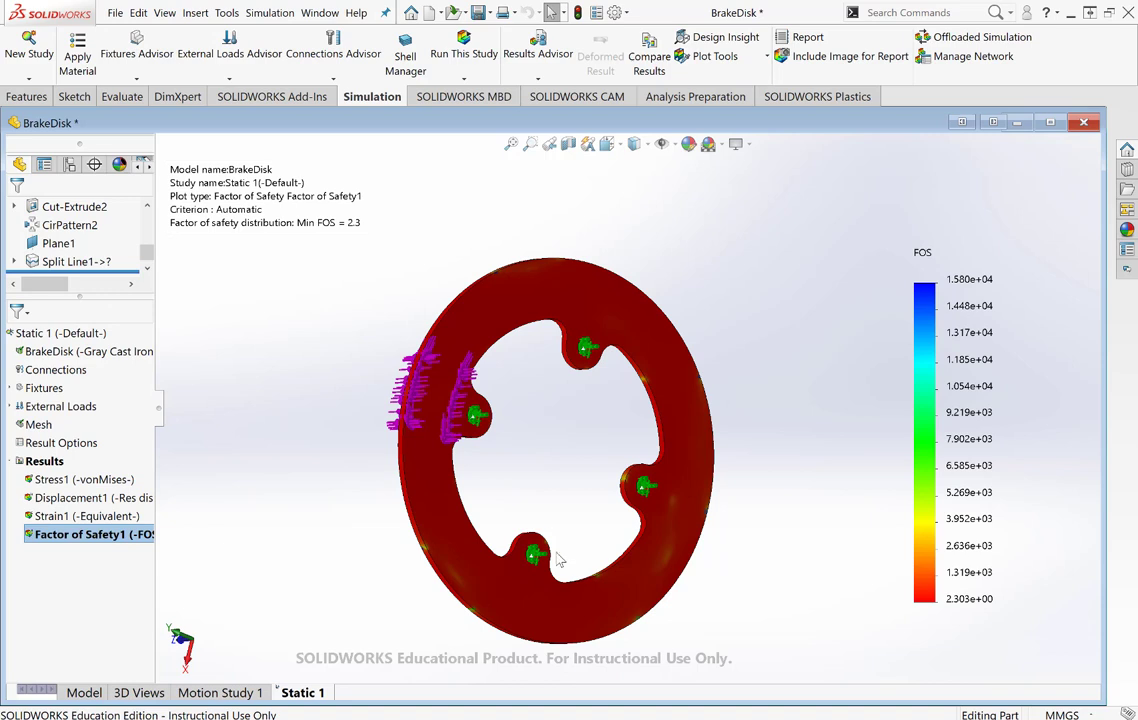
middle_click_drag(365, 260, 425, 562)
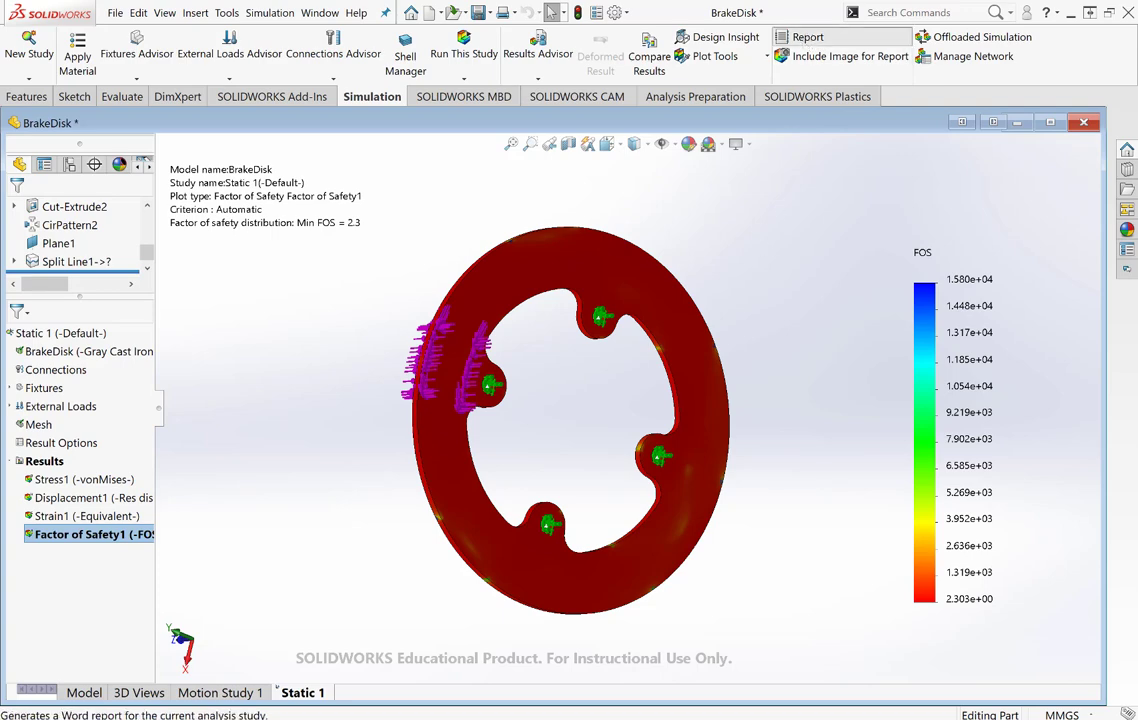
Publish the BrakeDisk-Static 1-1 Word report with the Designer field filled in, overwriting the old file.
left_click(805, 37)
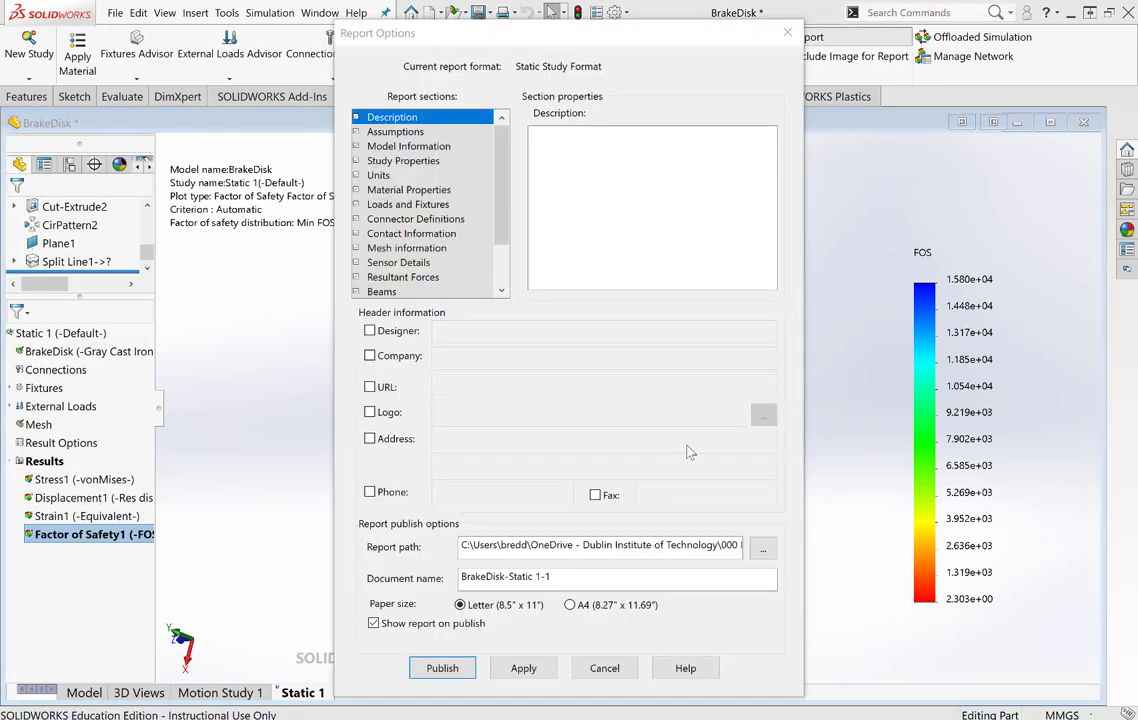
left_click(370, 331)
left_click(456, 325)
type("Loe Designer")
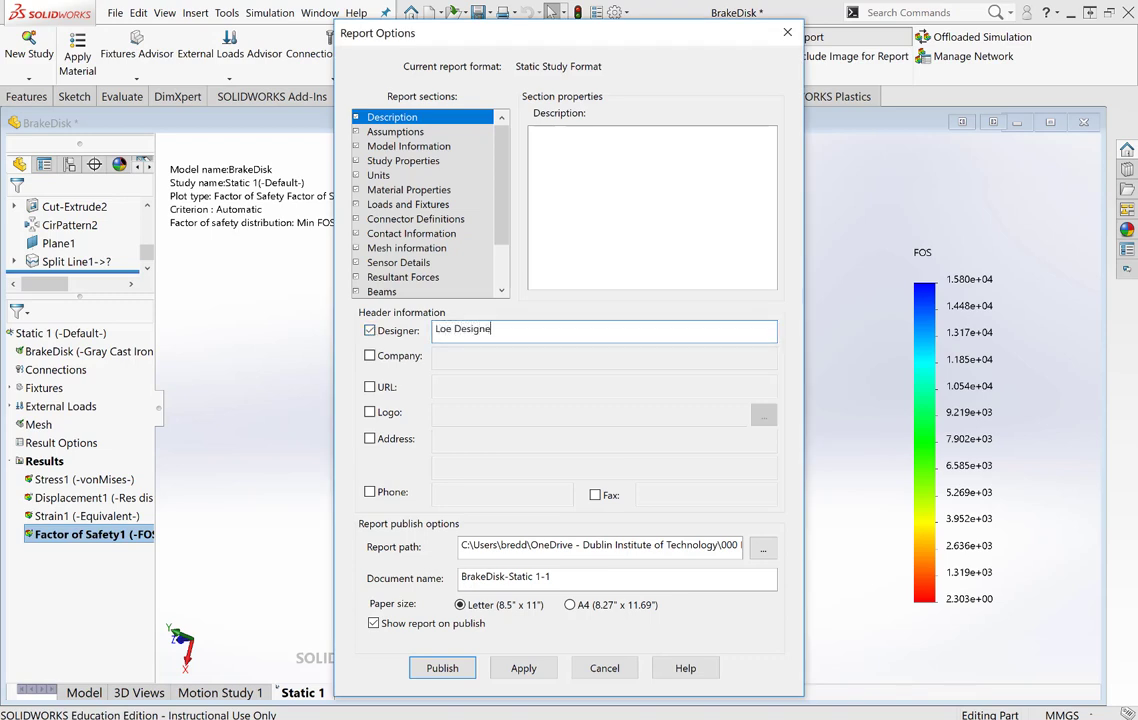
left_click(443, 668)
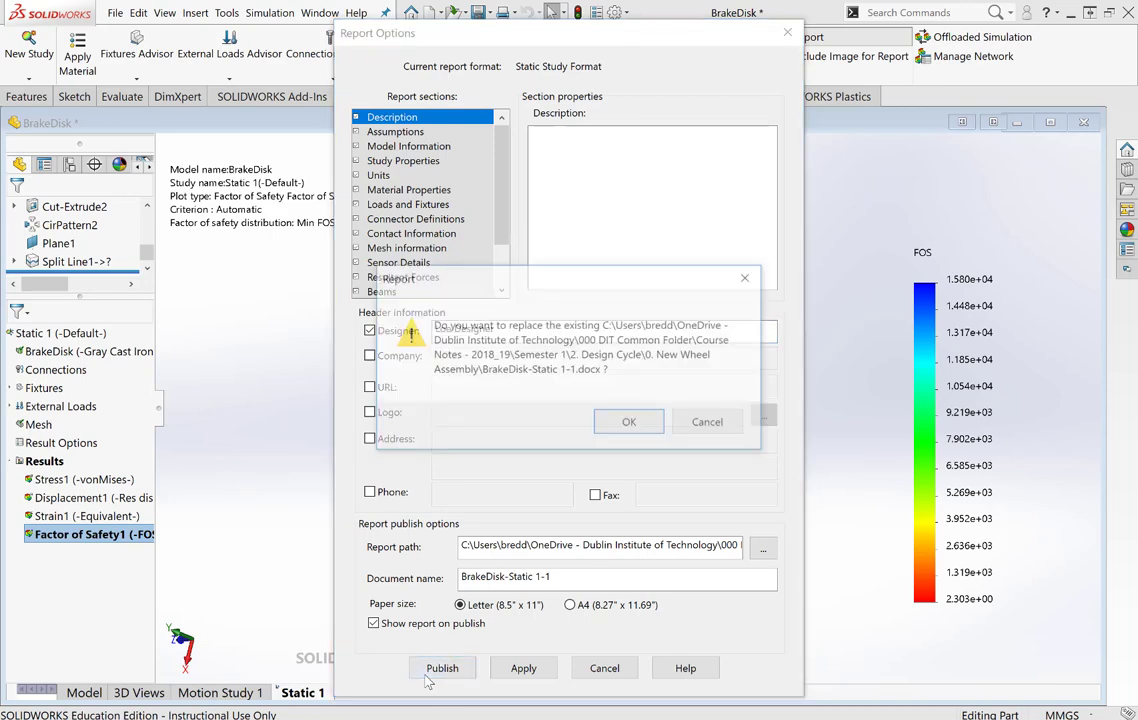
left_click(630, 423)
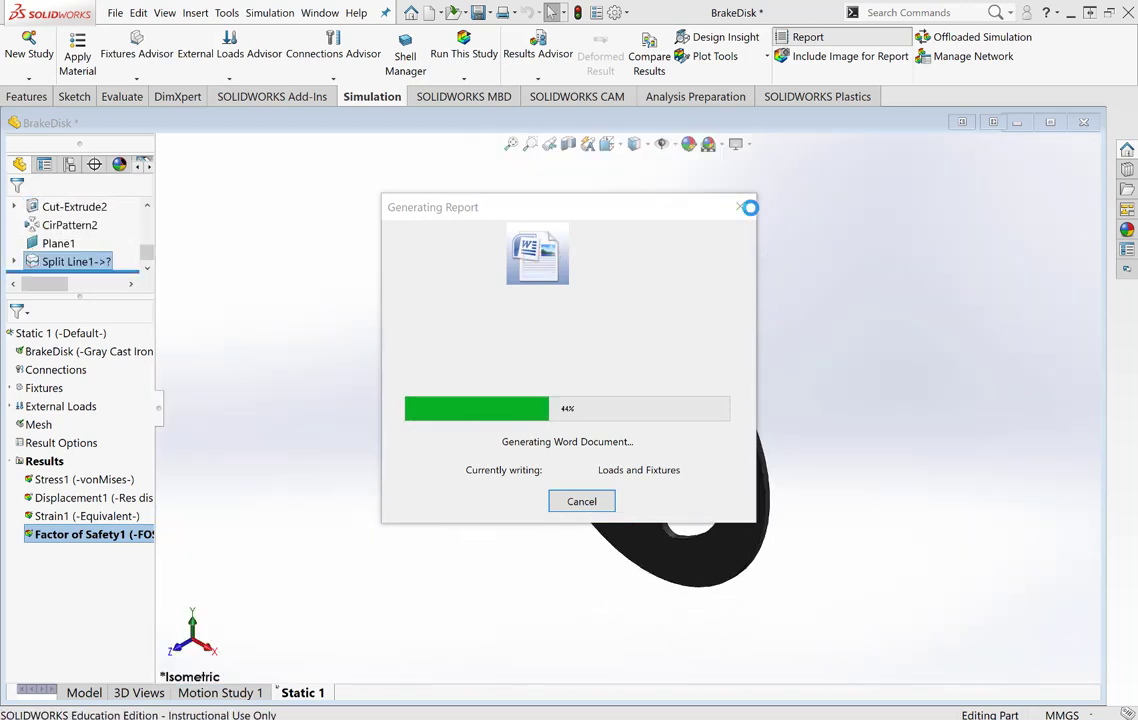
Move the report progress window aside while the BrakeDisk Word report finishes generating.
left_click_drag(675, 215, 417, 146)
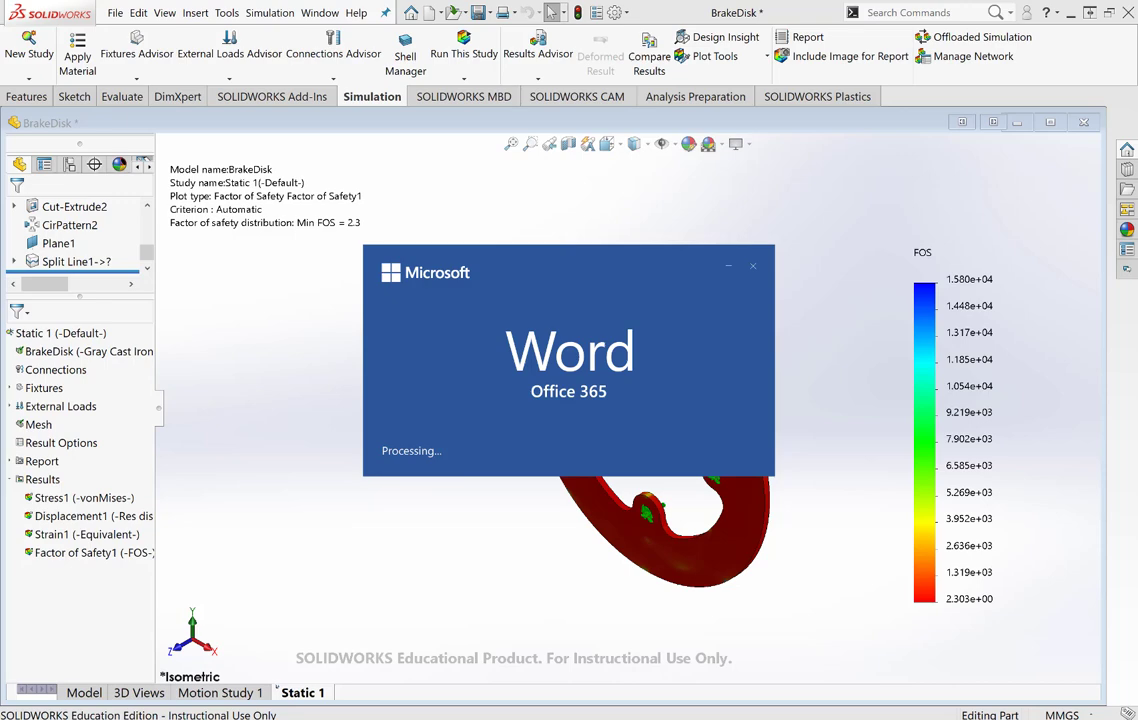
Review the 13-page BrakeDisk report down to the Loads and Fixtures tables, then close Word.
scroll(612, 374, "down", 2)
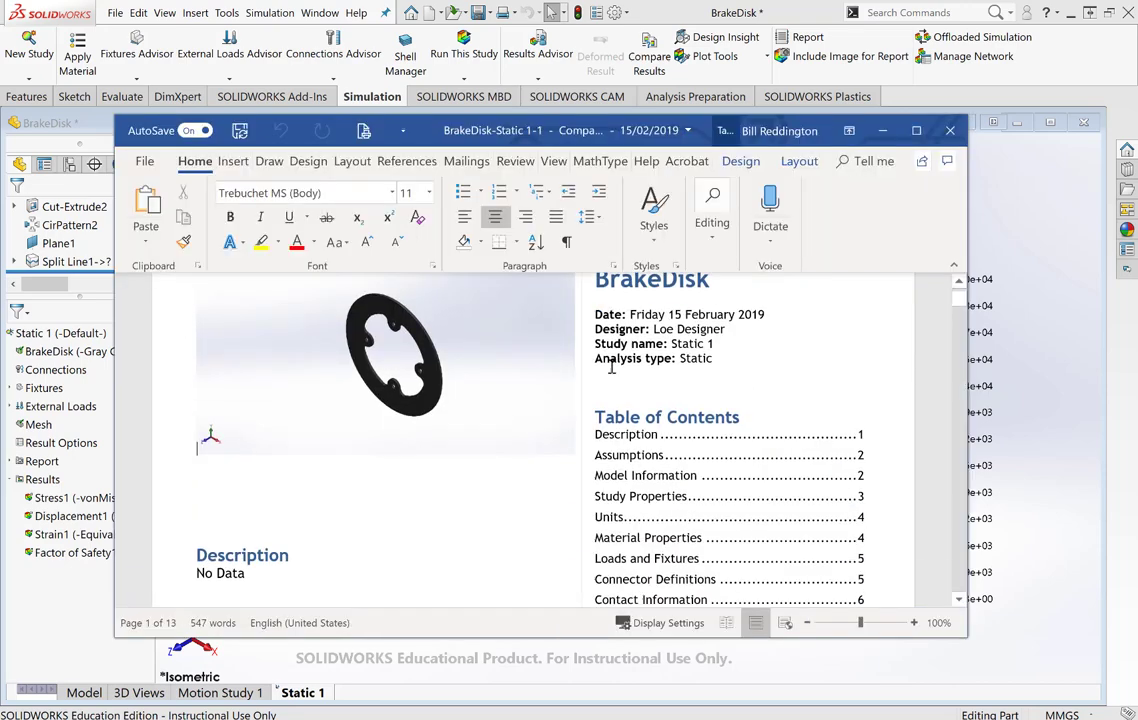
scroll(618, 365, "down", 2)
scroll(625, 354, "down", 5)
scroll(630, 356, "down", 3)
scroll(645, 350, "down", 5)
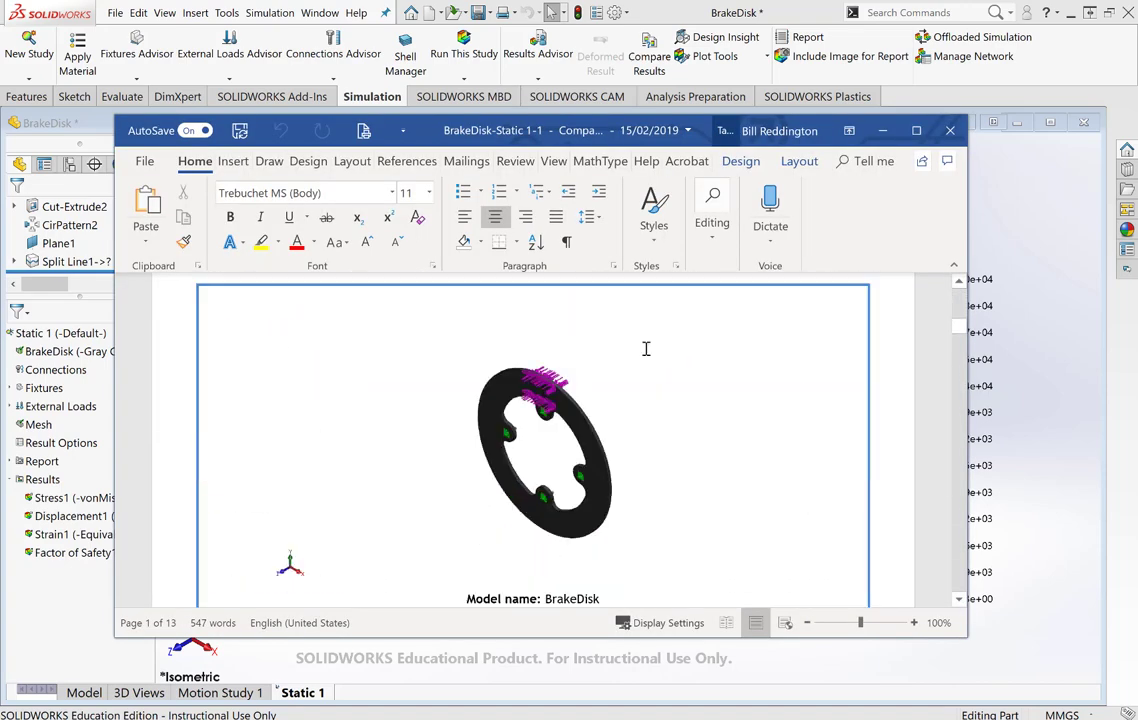
scroll(653, 348, "down", 5)
scroll(648, 353, "down", 4)
scroll(654, 348, "down", 3)
scroll(654, 348, "down", 5)
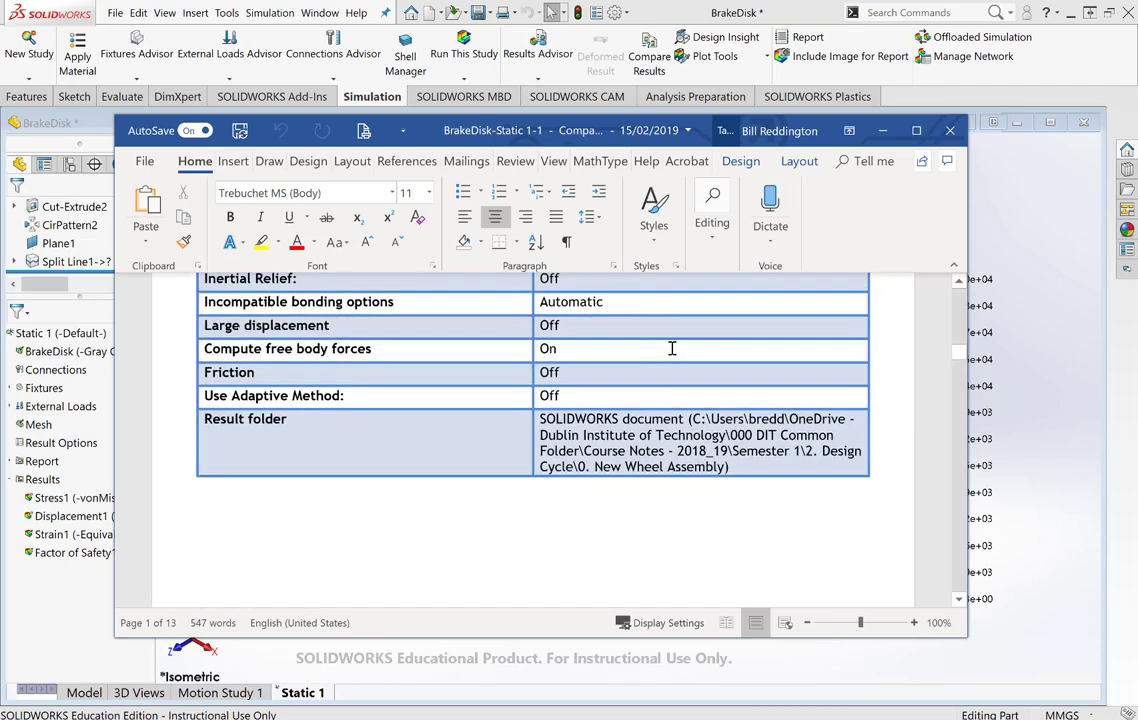
scroll(671, 348, "down", 5)
scroll(681, 353, "down", 4)
scroll(681, 343, "down", 5)
scroll(689, 351, "down", 5)
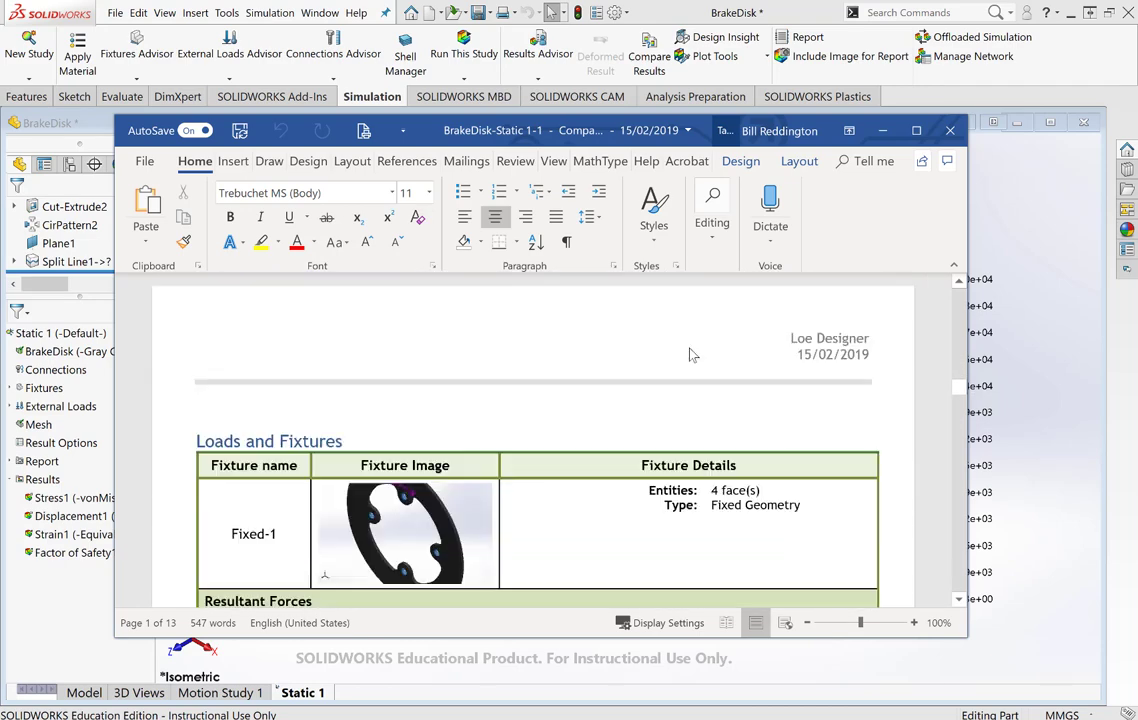
scroll(730, 358, "down", 3)
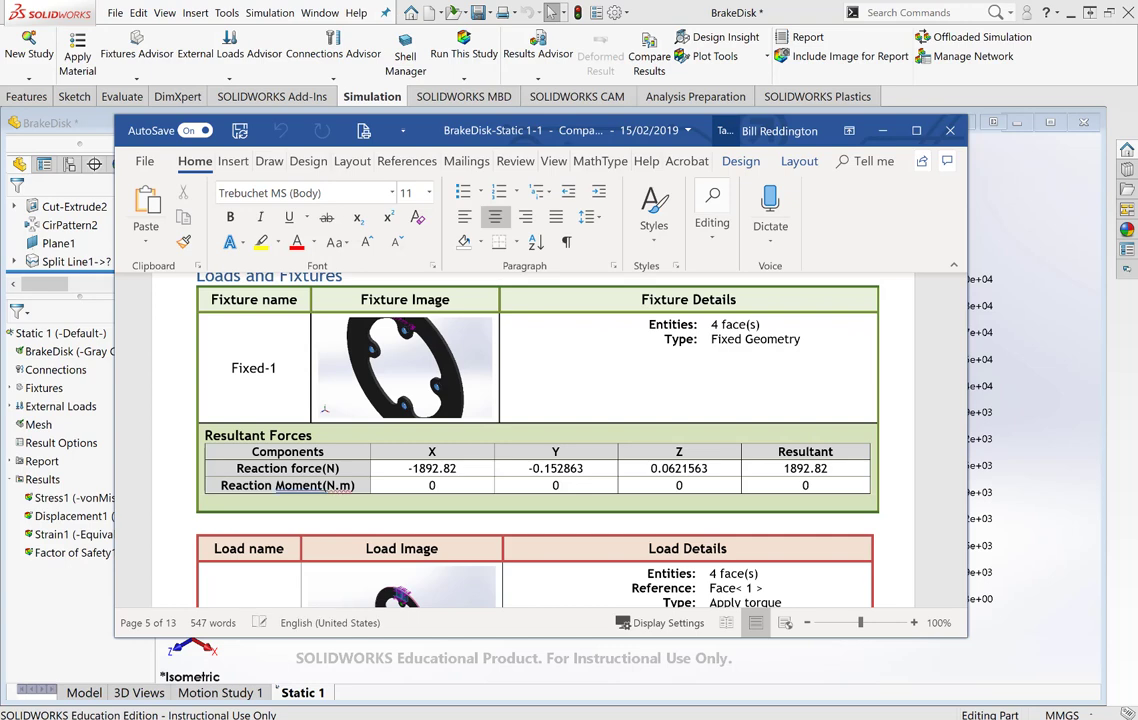
left_click(948, 131)
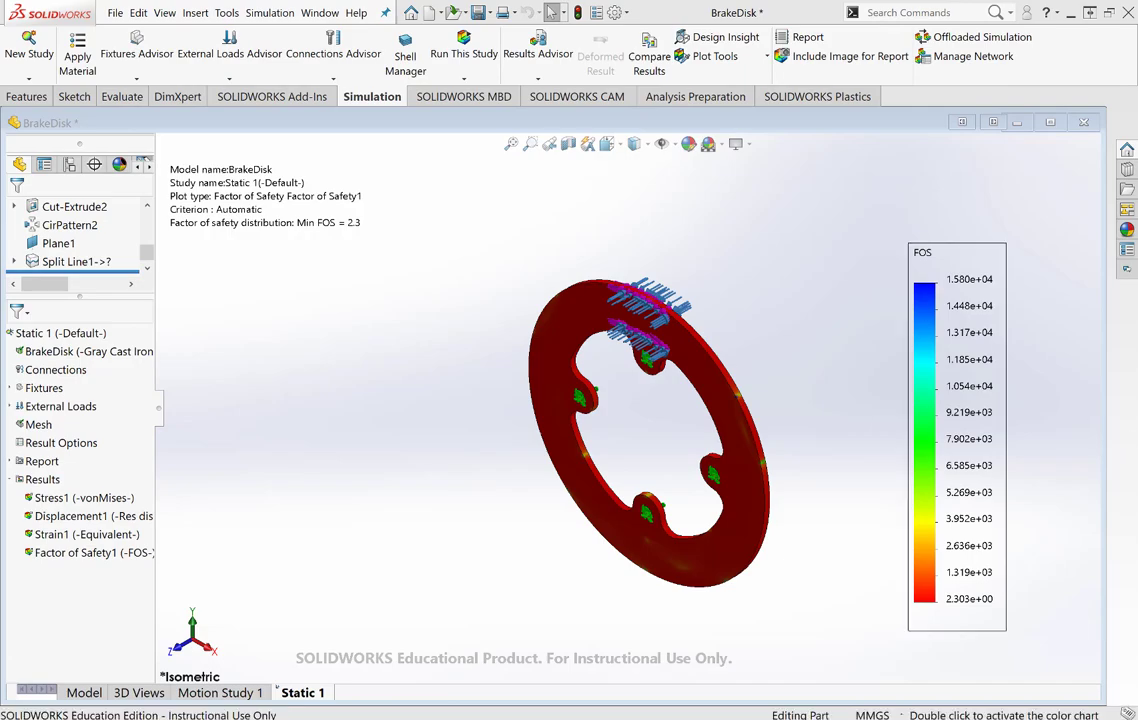